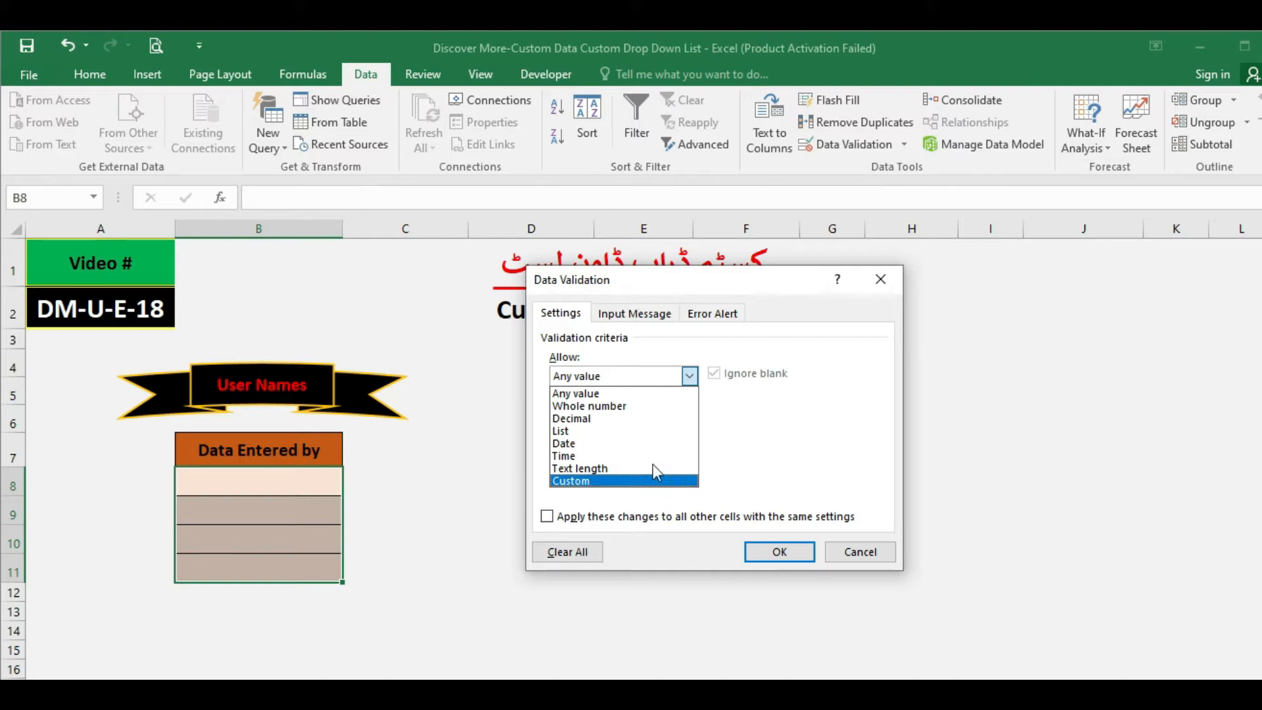
Step: Restrict cells B8:B11 to a list with the source USER-1,USER-2,USER-3,USER-4
click(622, 431)
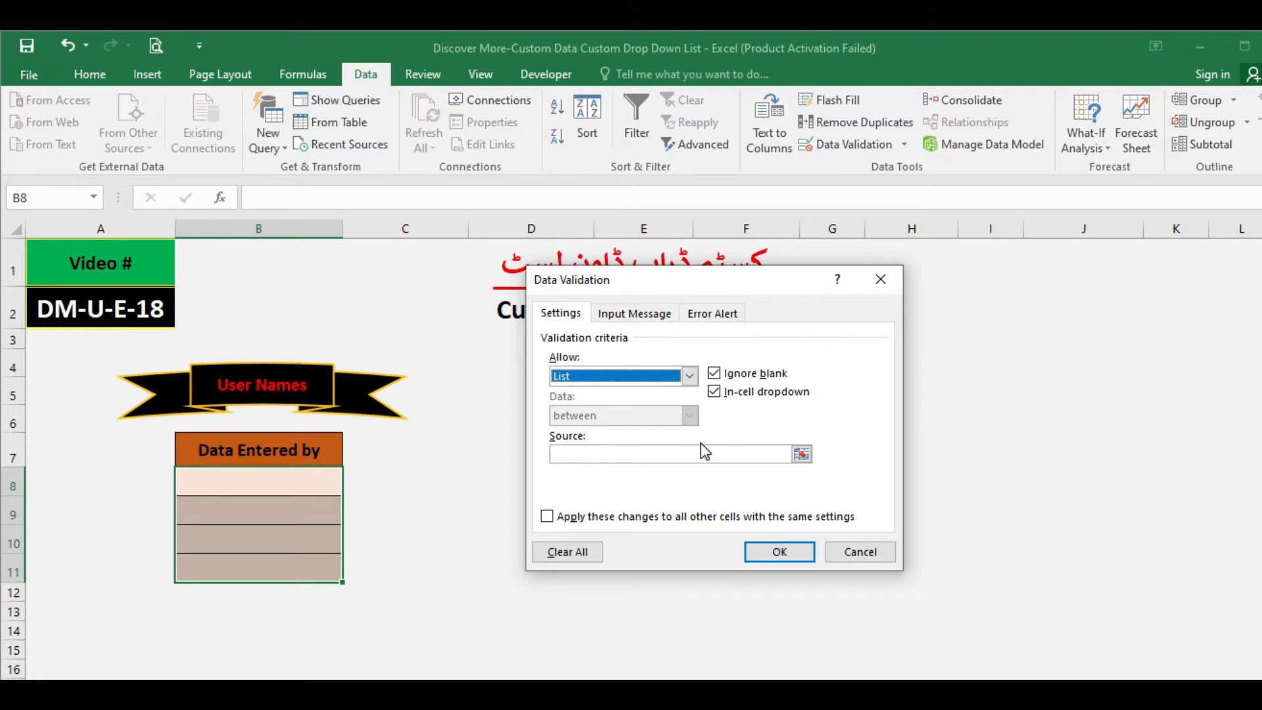
click(622, 455)
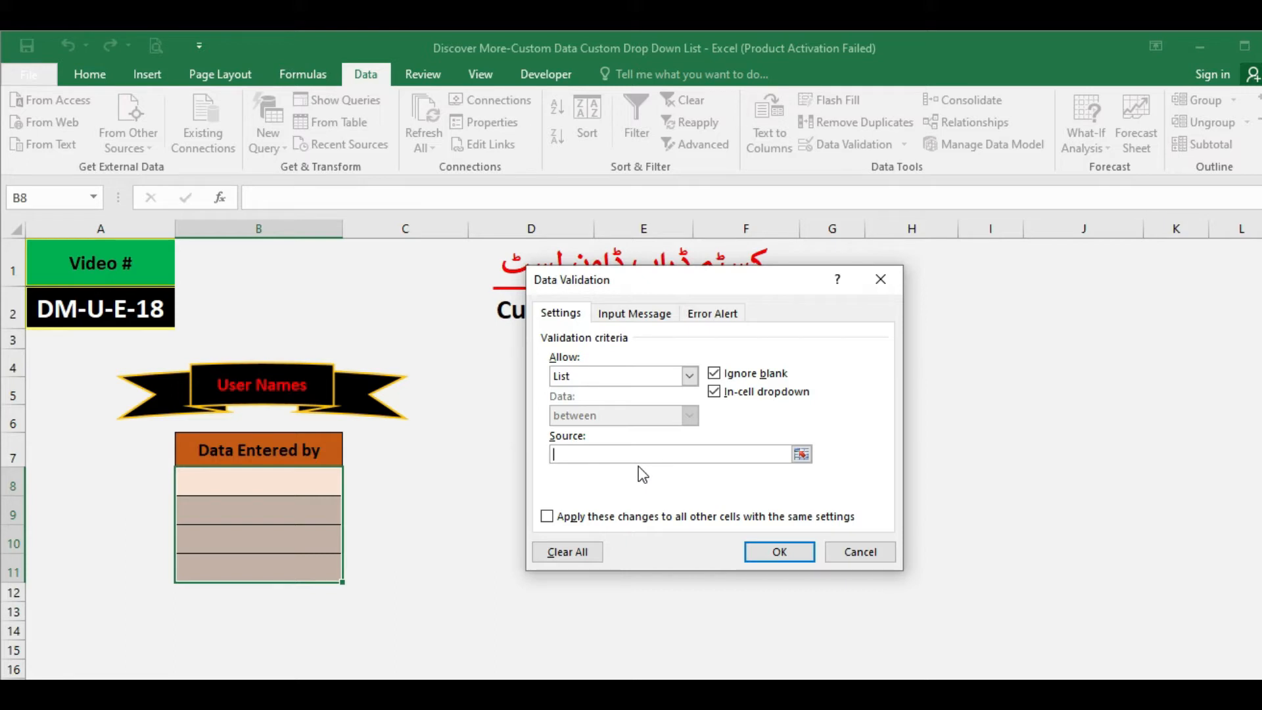
text(USER-1,USER-2,USER-3,USER)
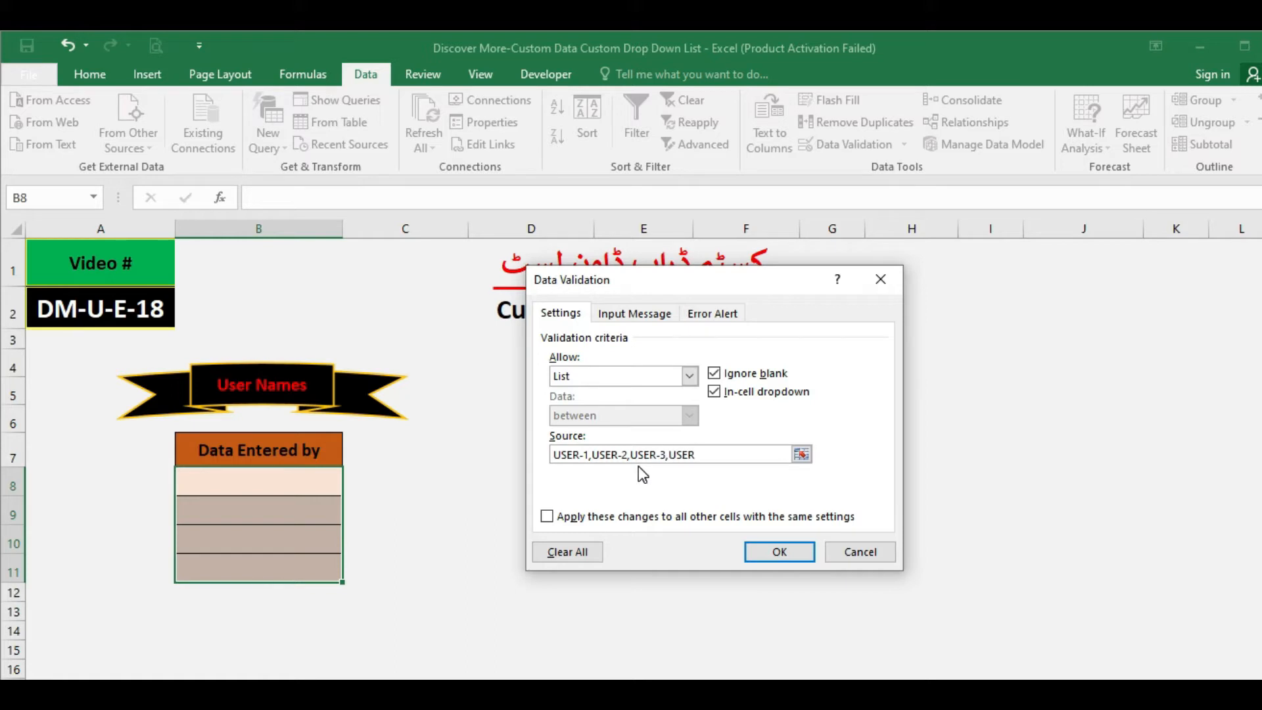
text(-4)
click(778, 553)
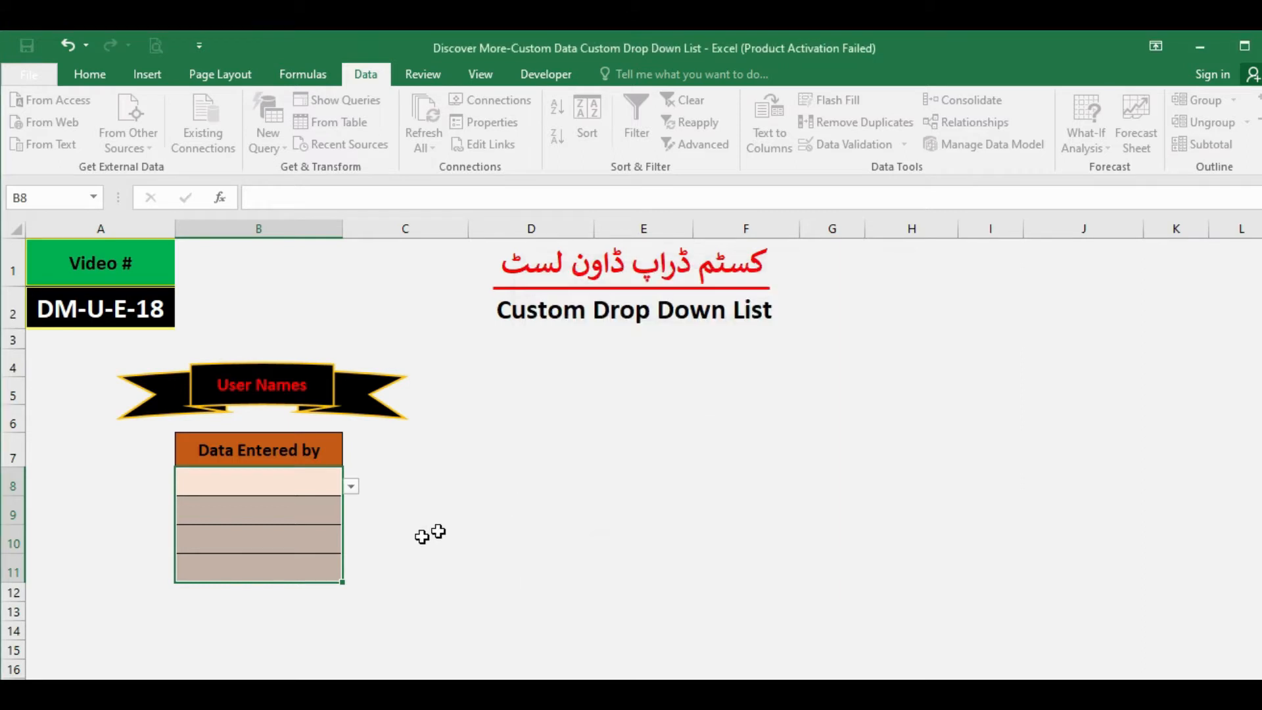
Step: Check the Data Entered by cells B8 to B11 for drop-down arrows and view the choices offered in B8
click(298, 514)
click(300, 537)
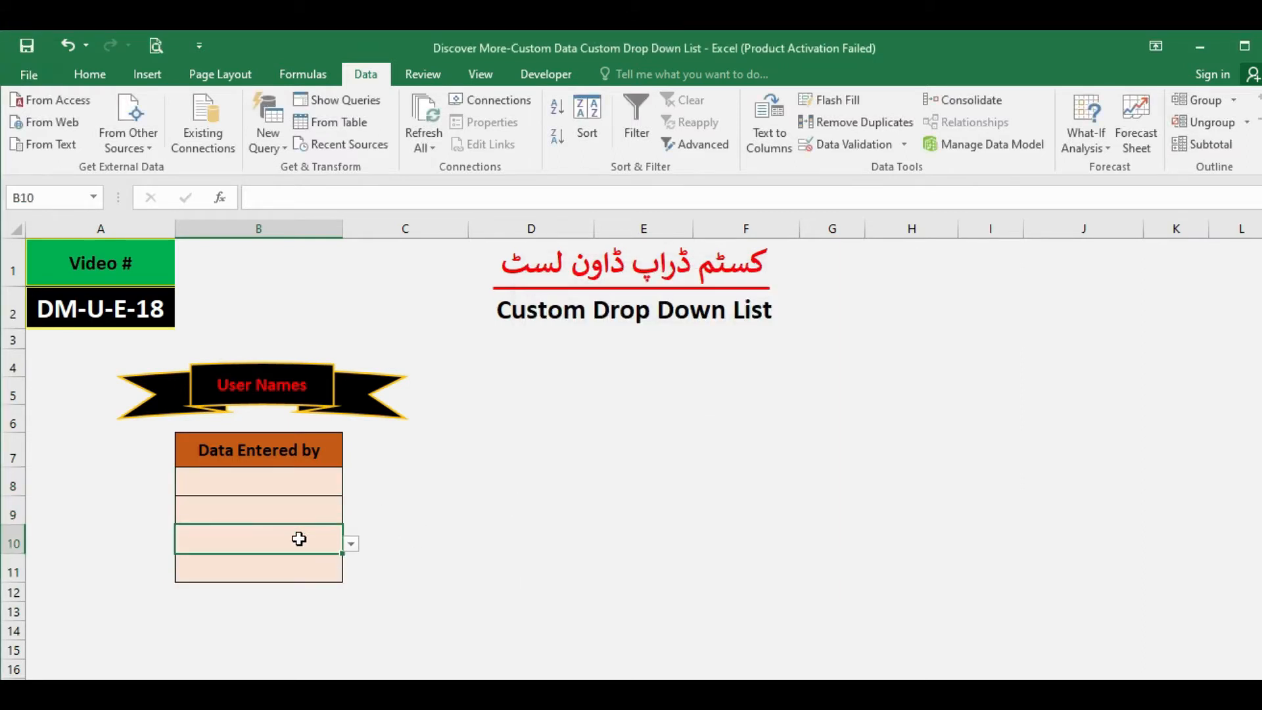
click(292, 482)
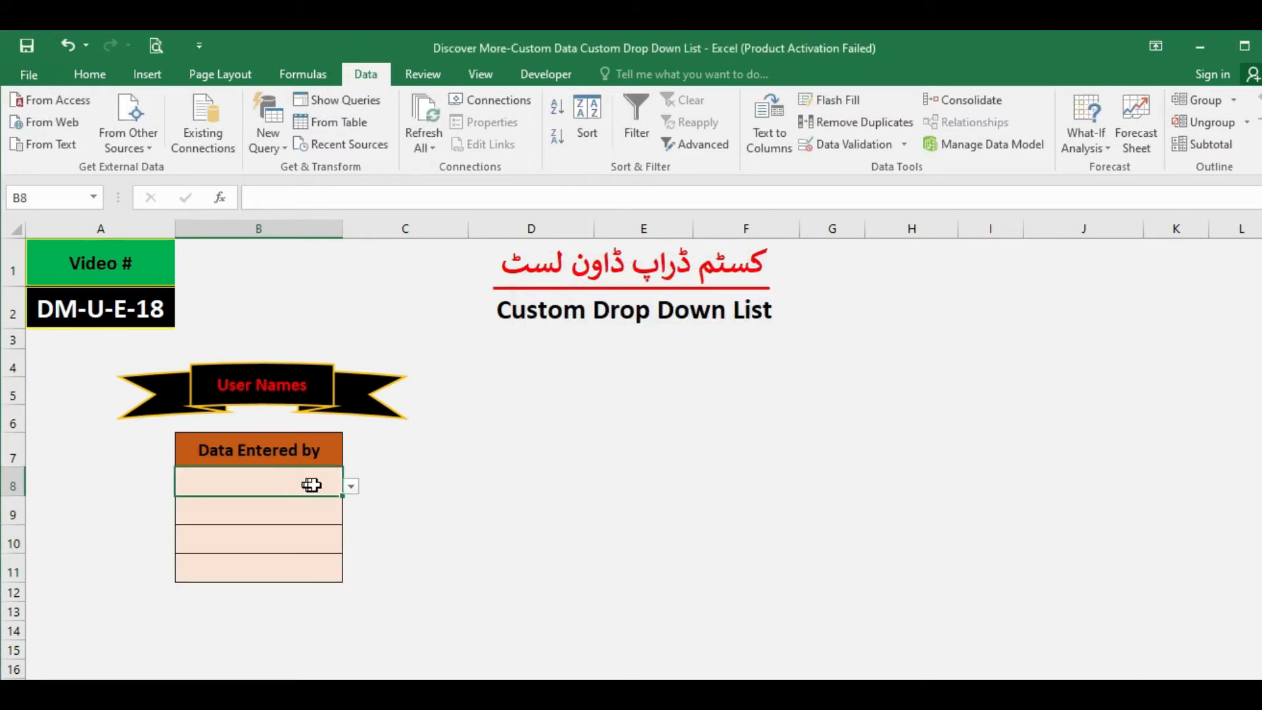
click(353, 487)
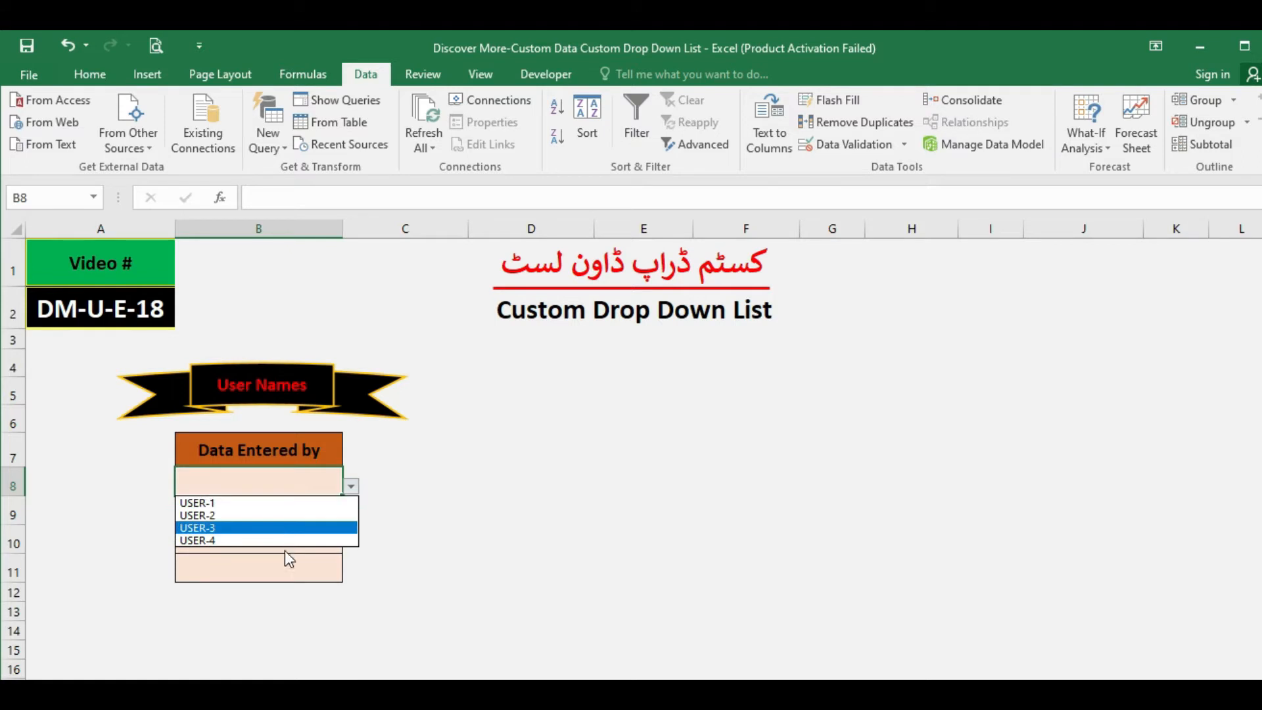
key(Escape)
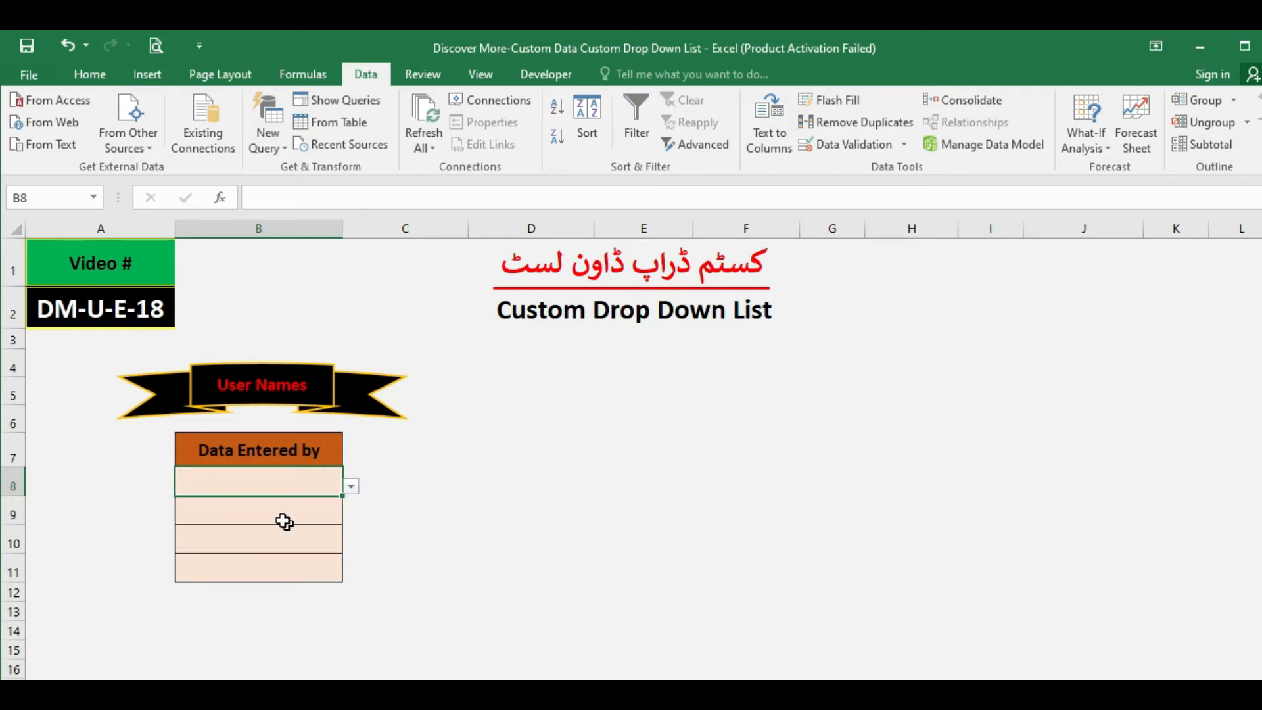
click(256, 515)
click(256, 538)
click(253, 561)
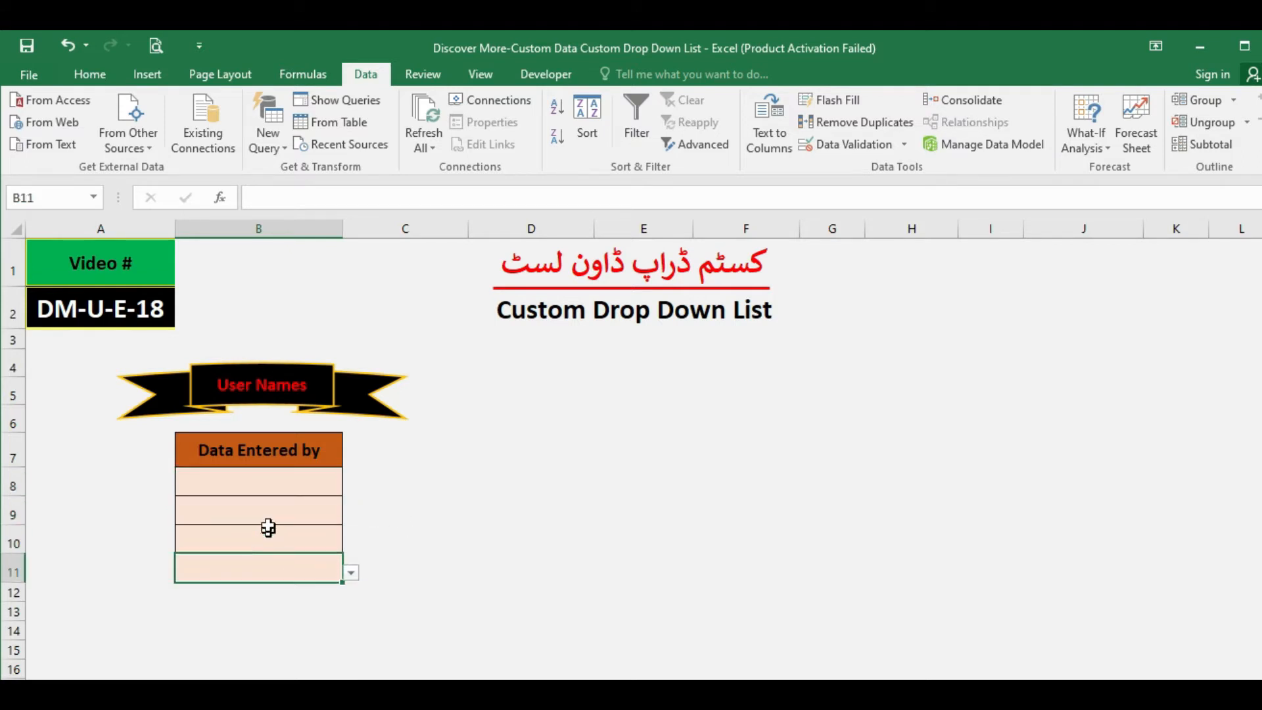
Step: Choose USER-1 in cell B8, USER-2 in B9 and USER-3 in B10 from their drop-down lists
click(266, 482)
click(353, 488)
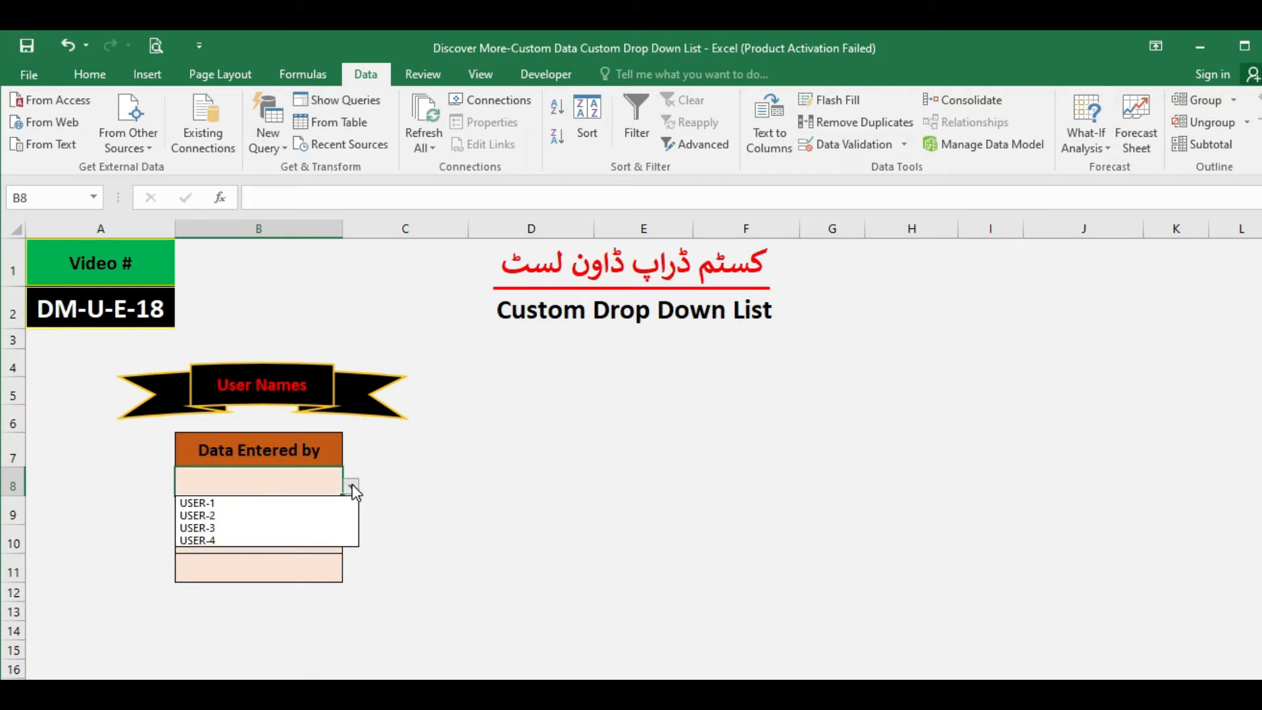
click(243, 505)
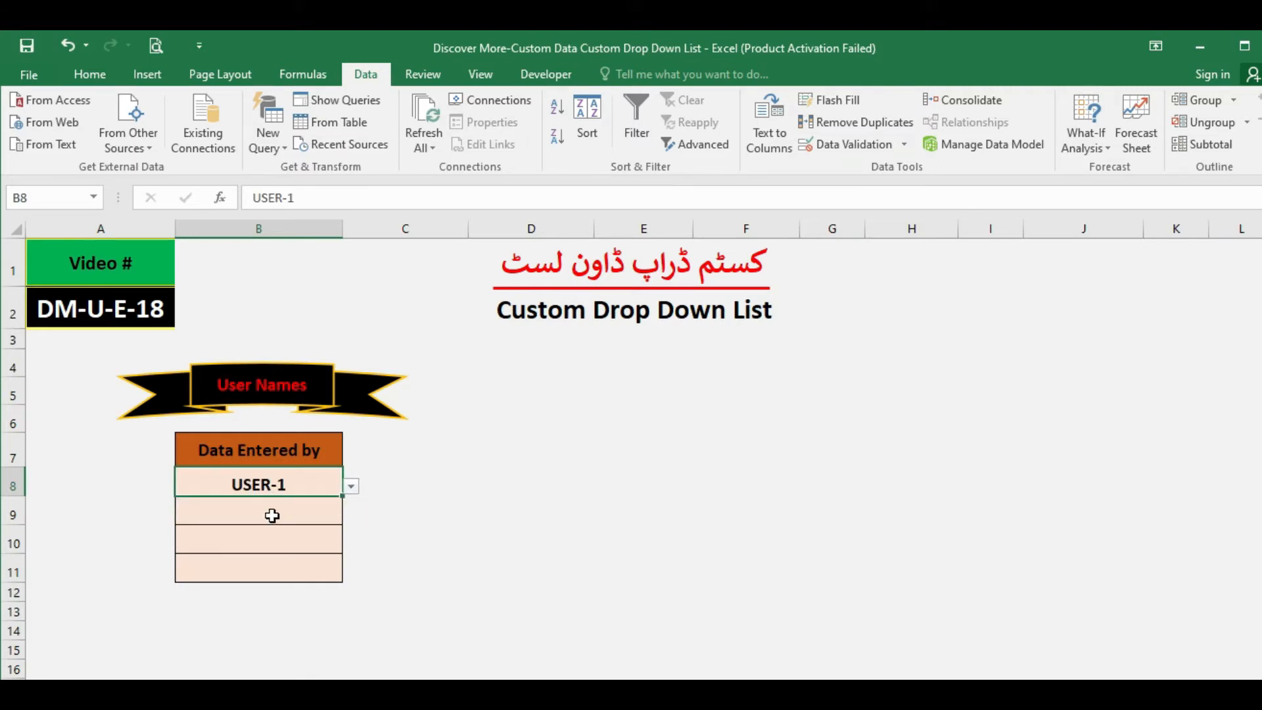
click(272, 513)
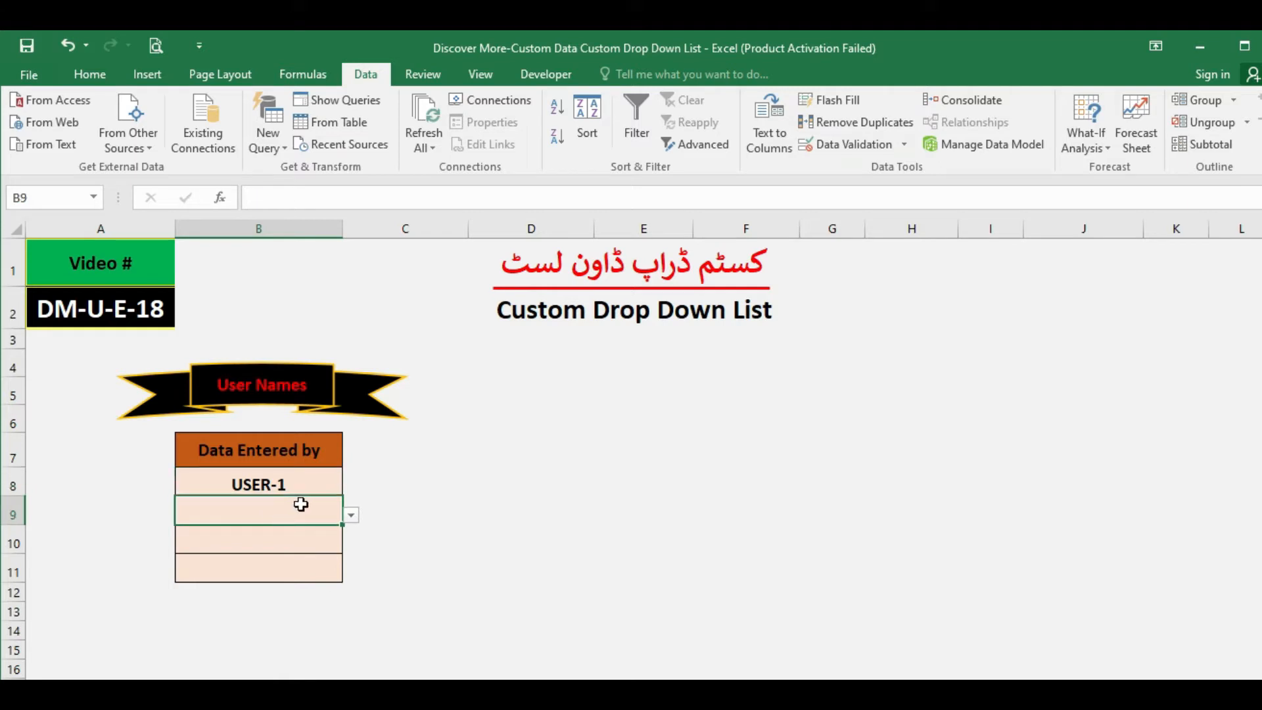
click(352, 515)
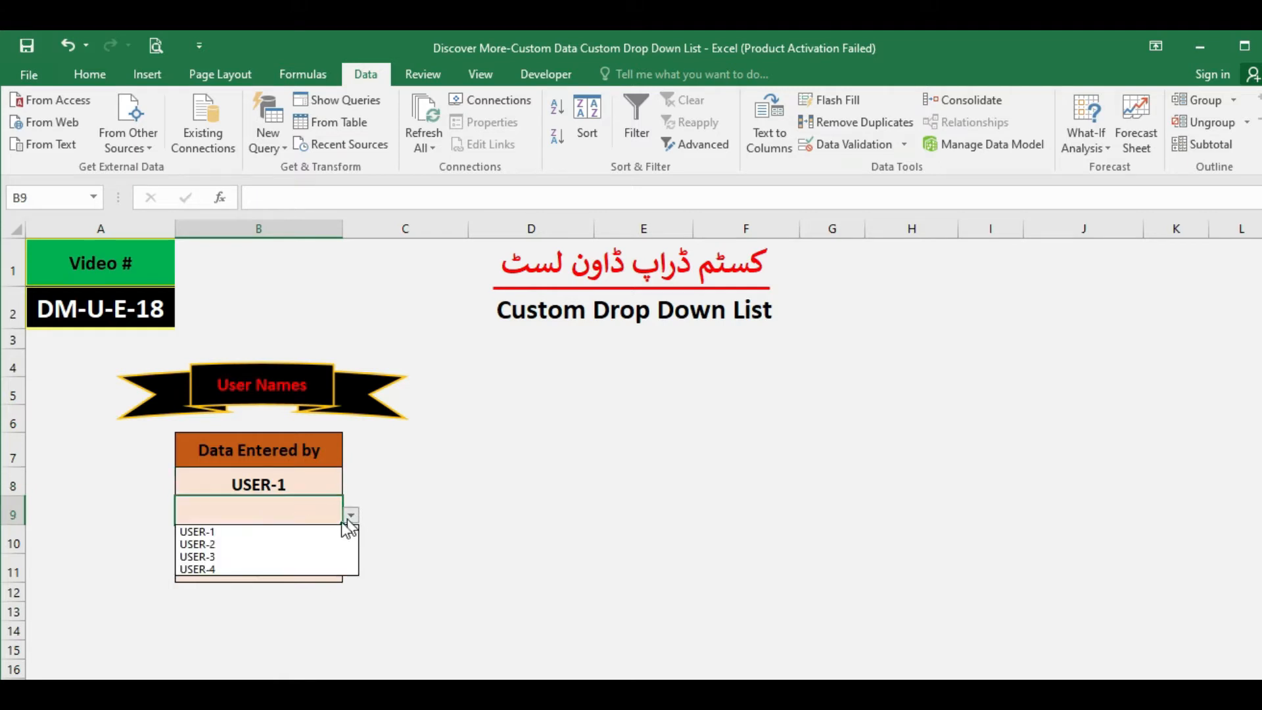
click(275, 545)
click(274, 544)
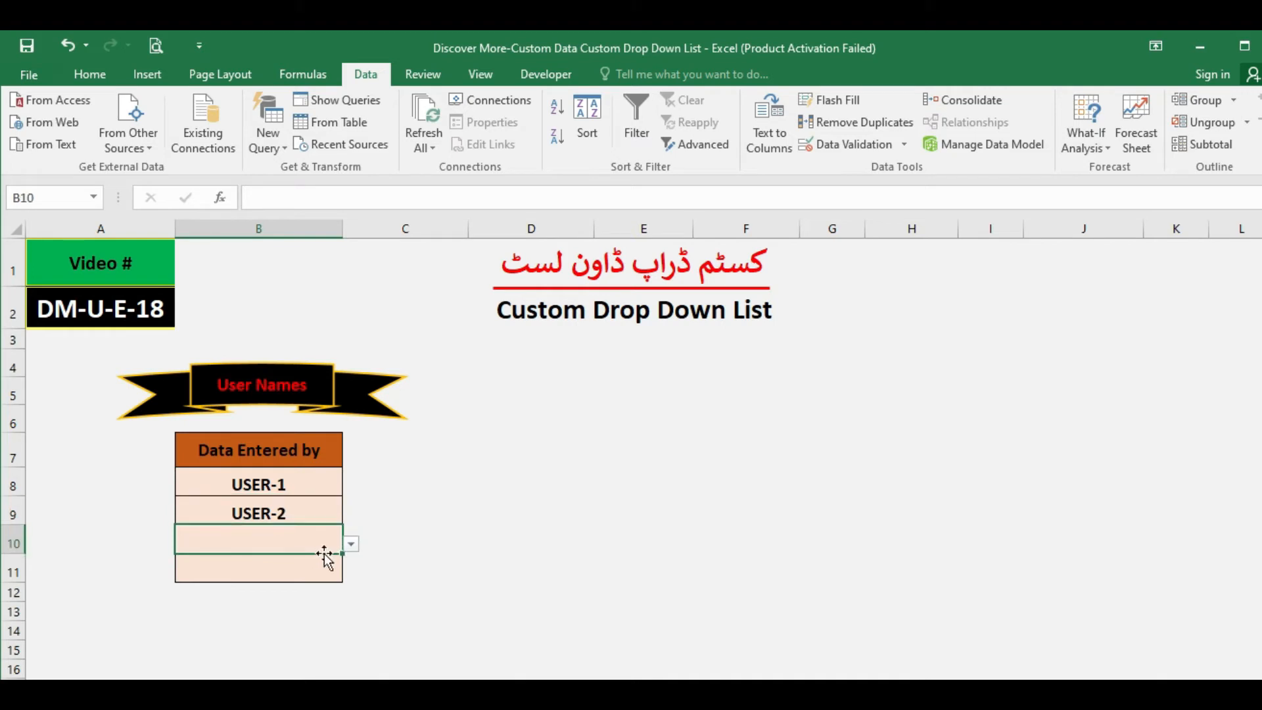
click(352, 545)
click(246, 585)
Step: Try to enter USER-5 in cell B11, cancel the entry and open the cell's drop-down list
click(268, 576)
text(USER)
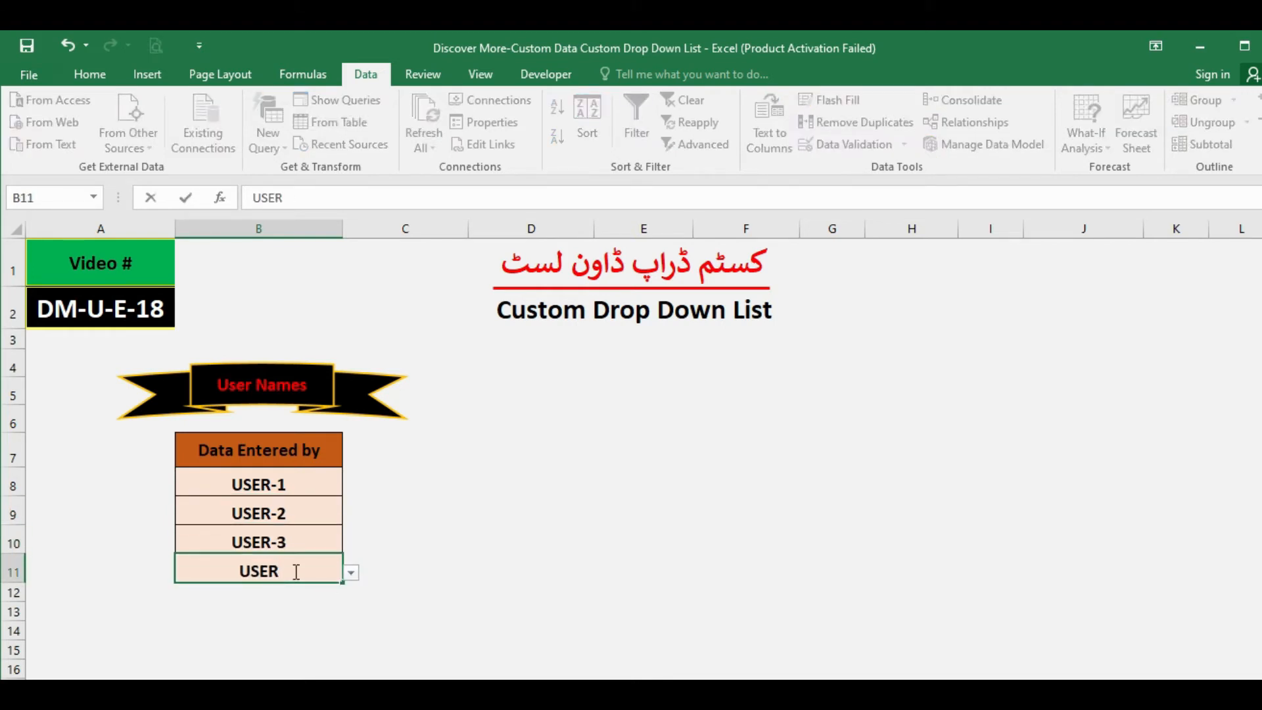
text(-5)
key(Return)
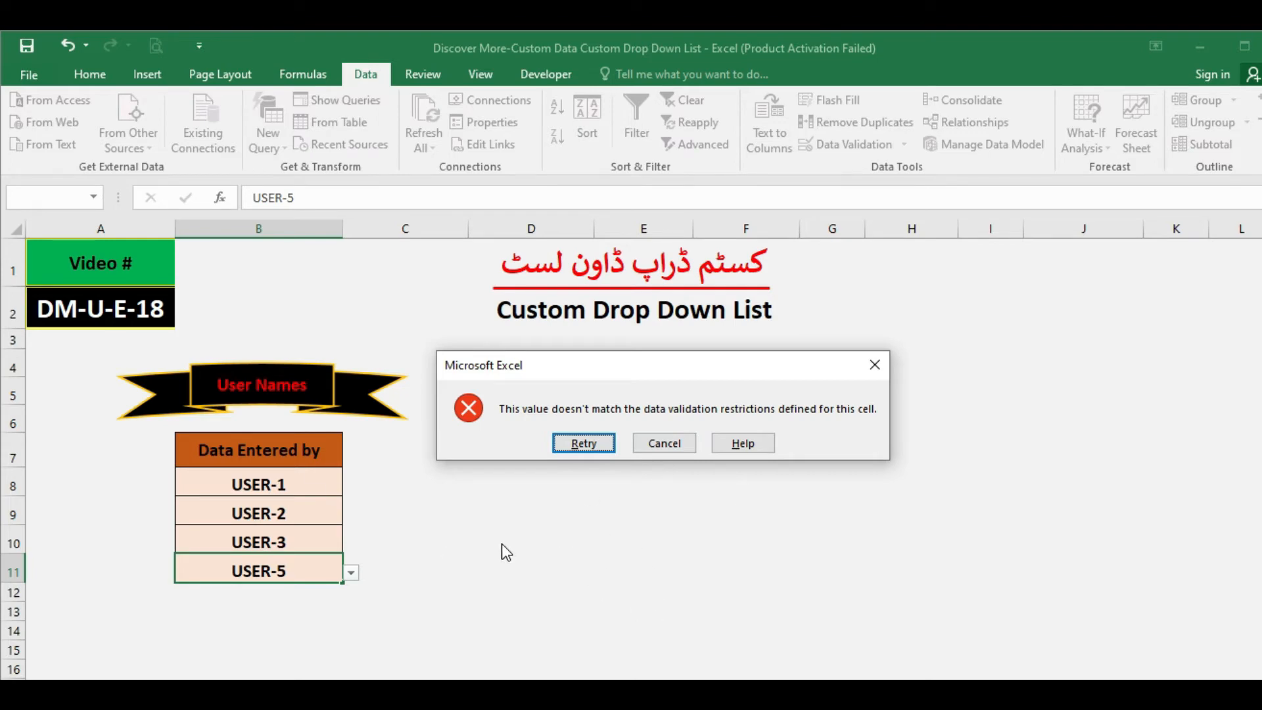
click(681, 441)
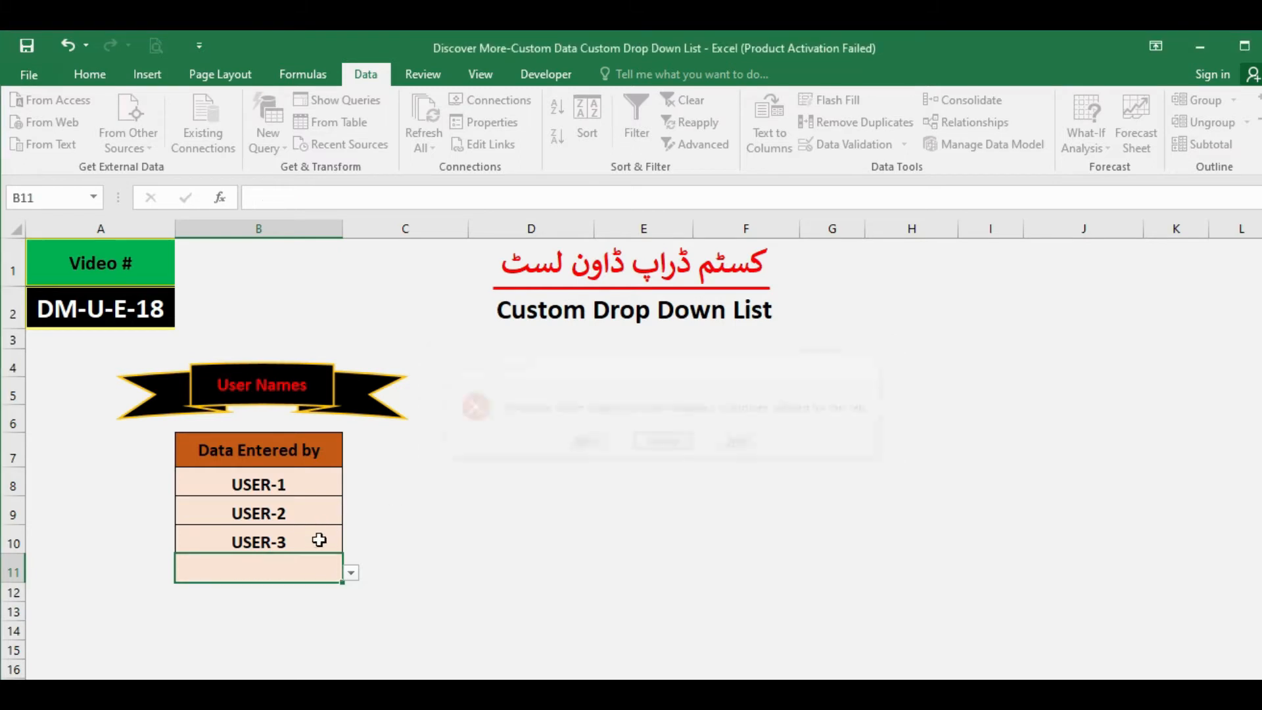
click(352, 573)
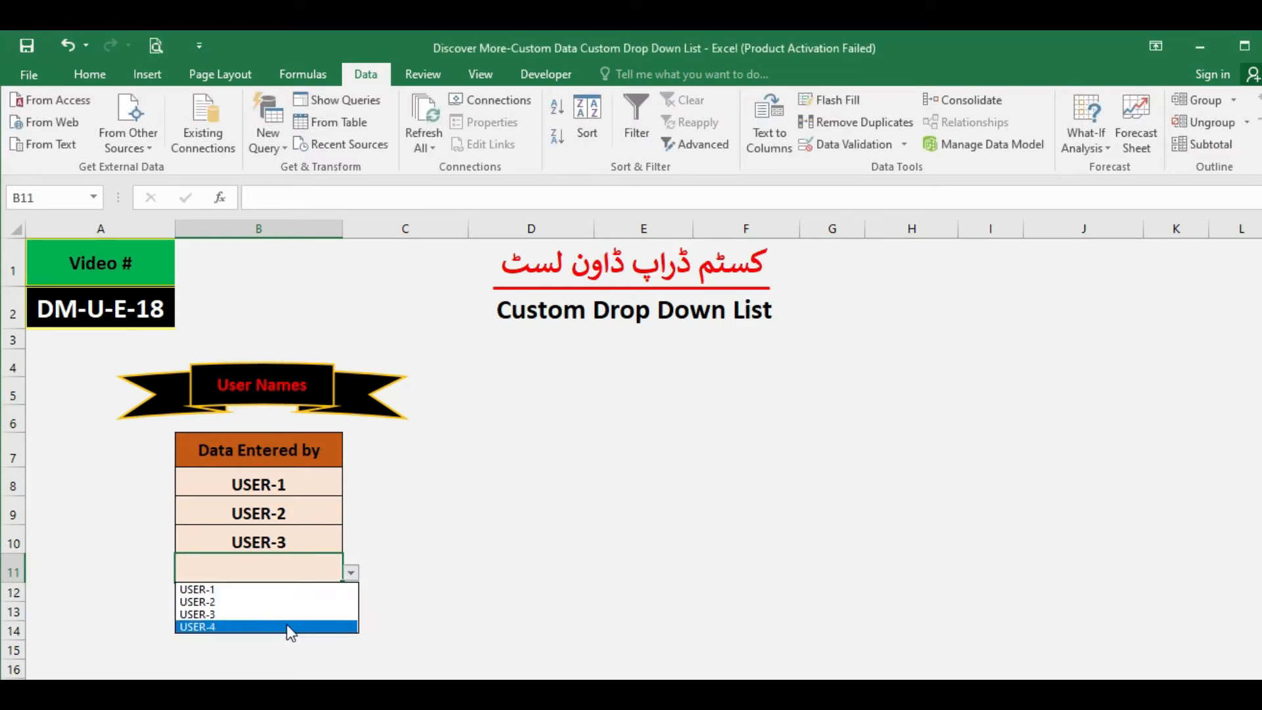
Step: Clear the user entries from cells B8:B10
click(271, 497)
drag(271, 496, 275, 537)
key(Delete)
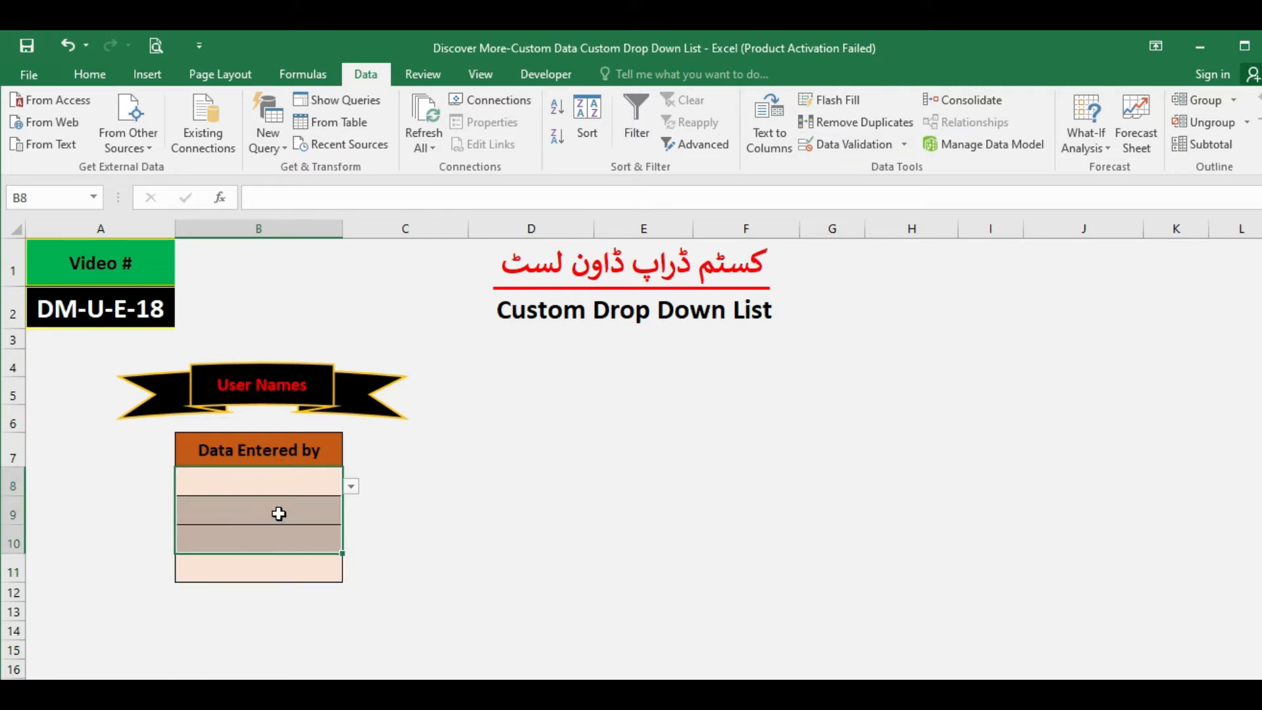
Step: Remove the list restriction from cells B8:B11 by setting their data validation to allow any value
click(276, 510)
drag(270, 482, 271, 571)
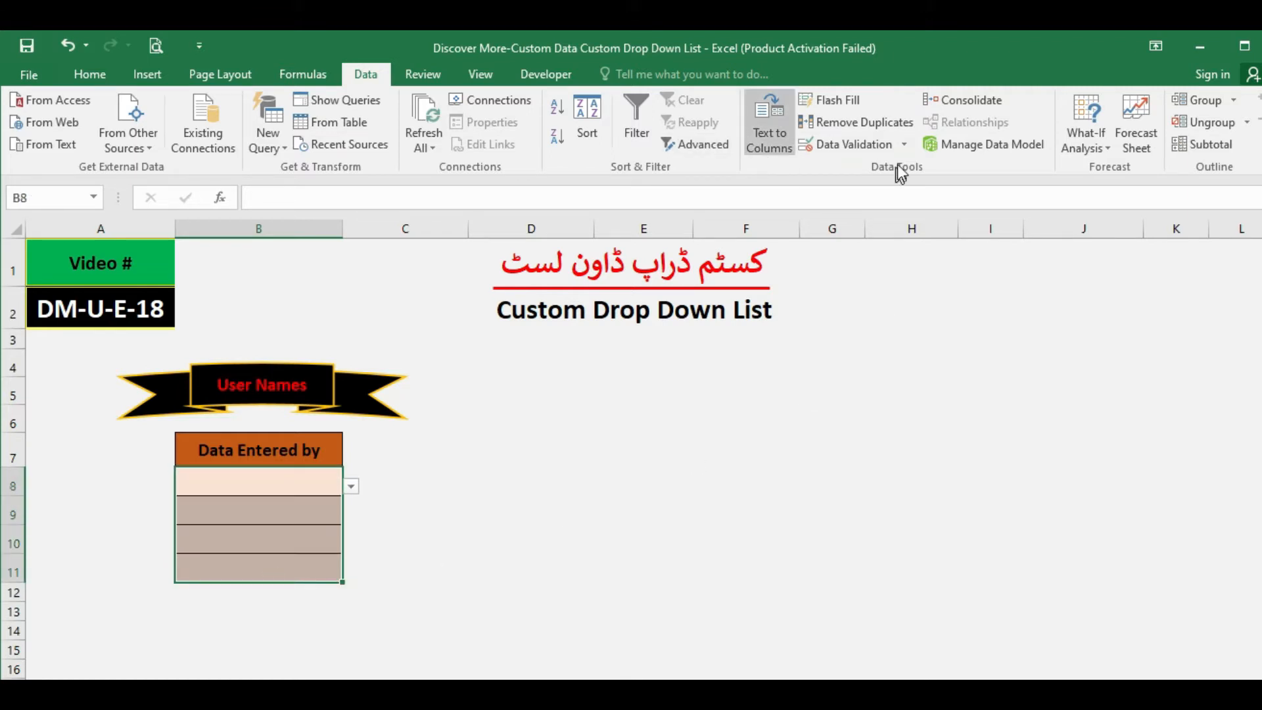
click(903, 146)
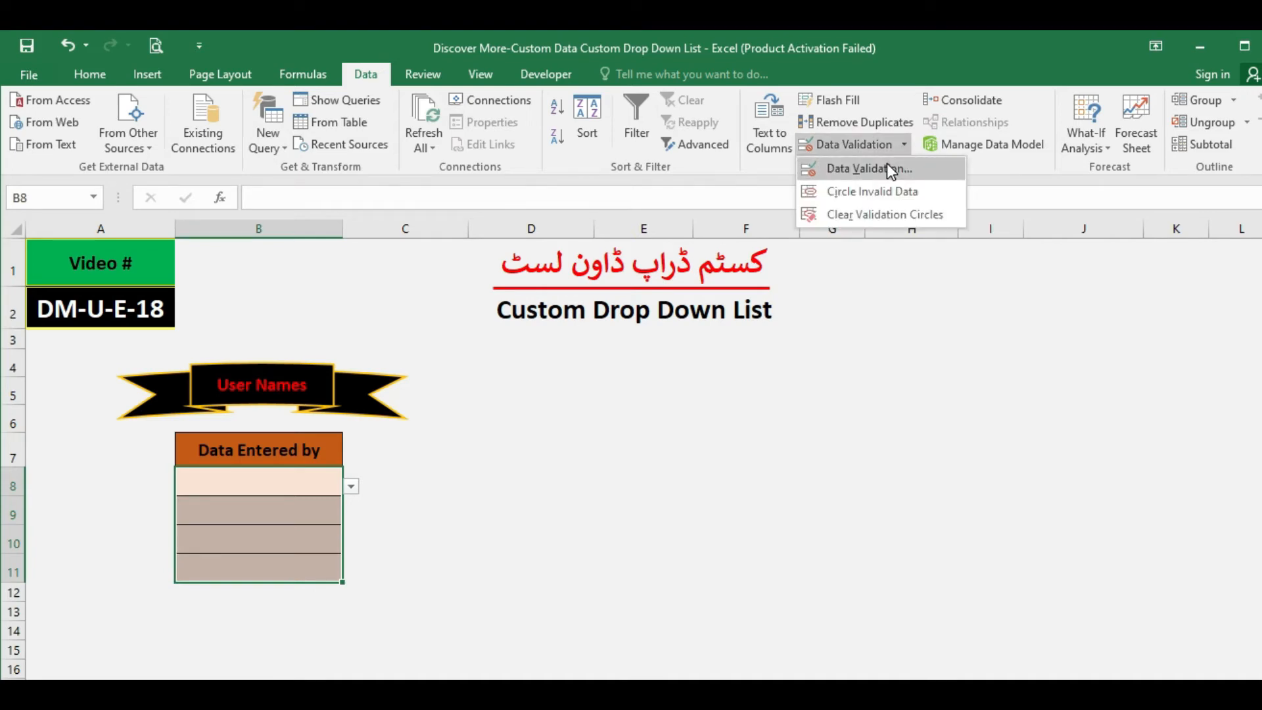
click(887, 165)
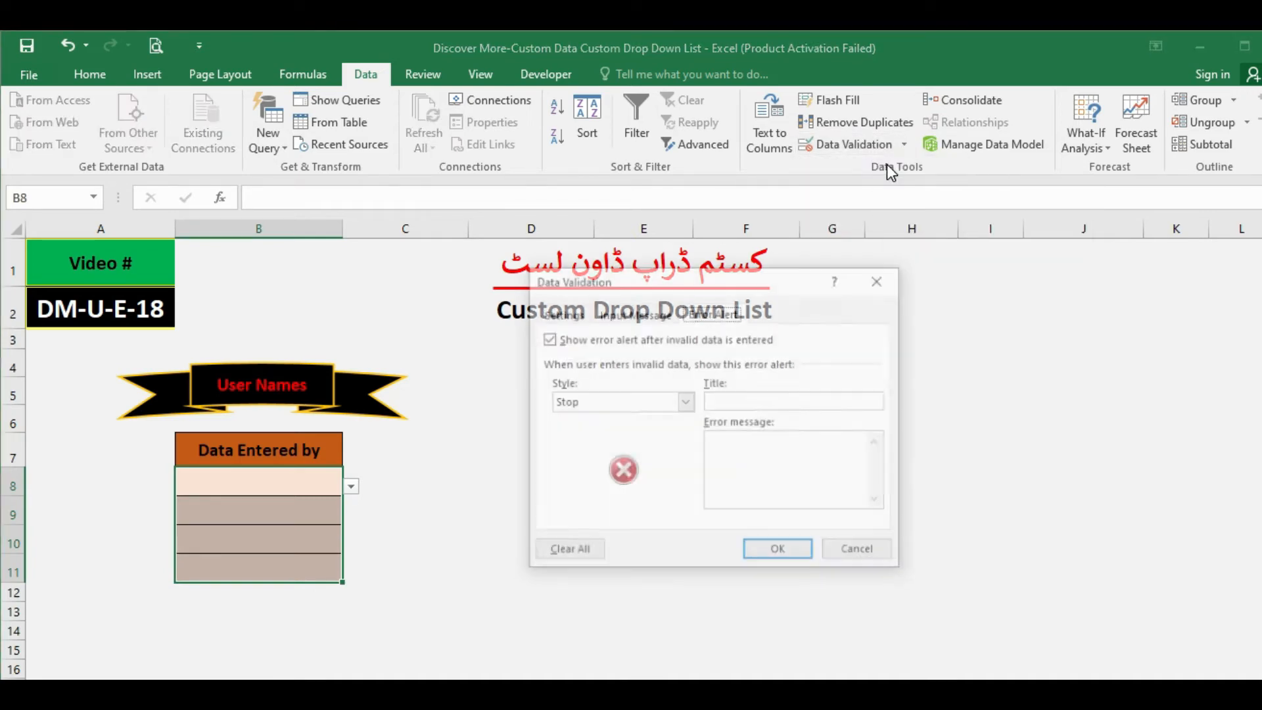
click(561, 312)
click(622, 378)
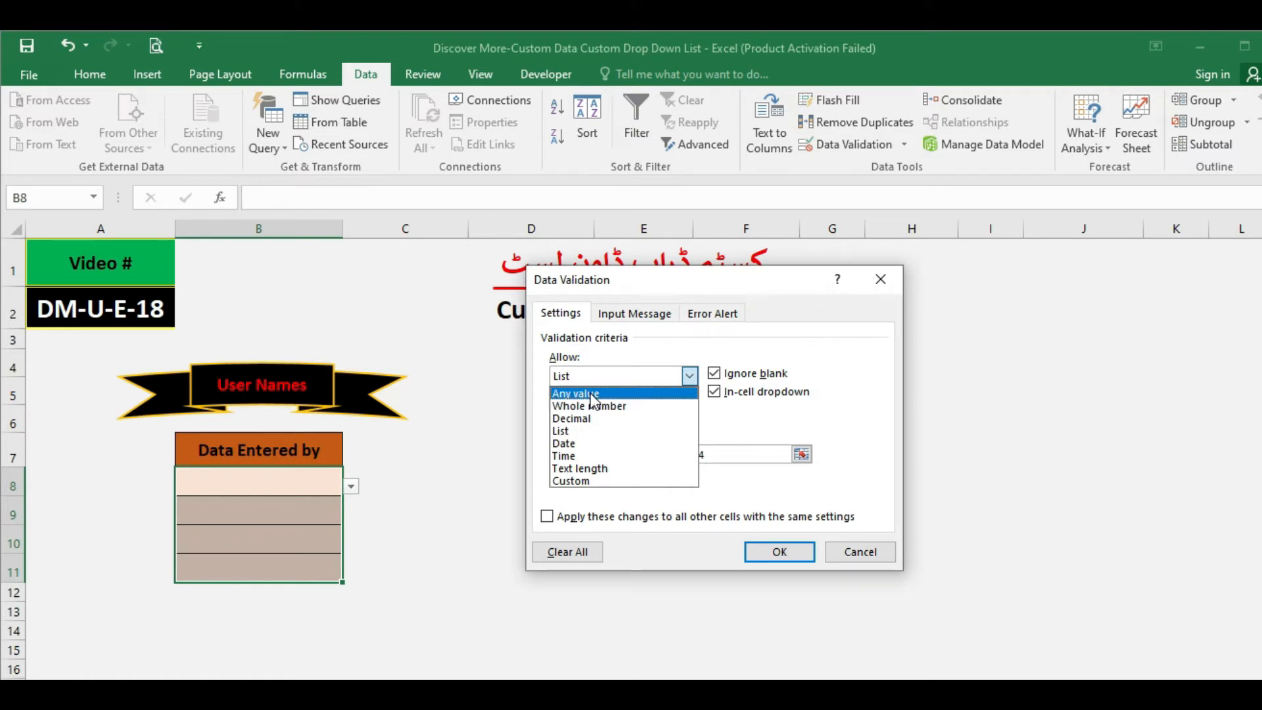
click(592, 393)
click(789, 558)
Step: Check cells B8 to B11 one by one for remaining drop-down arrows
click(315, 485)
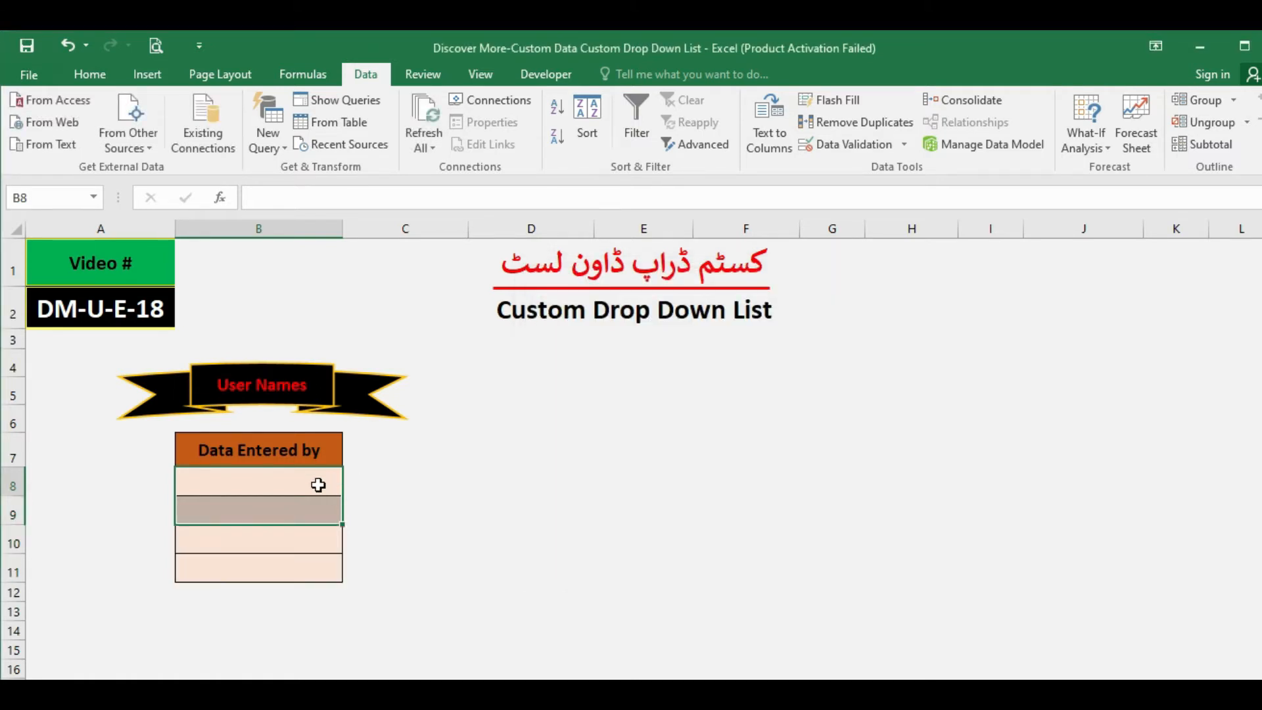
click(304, 516)
click(311, 545)
click(306, 562)
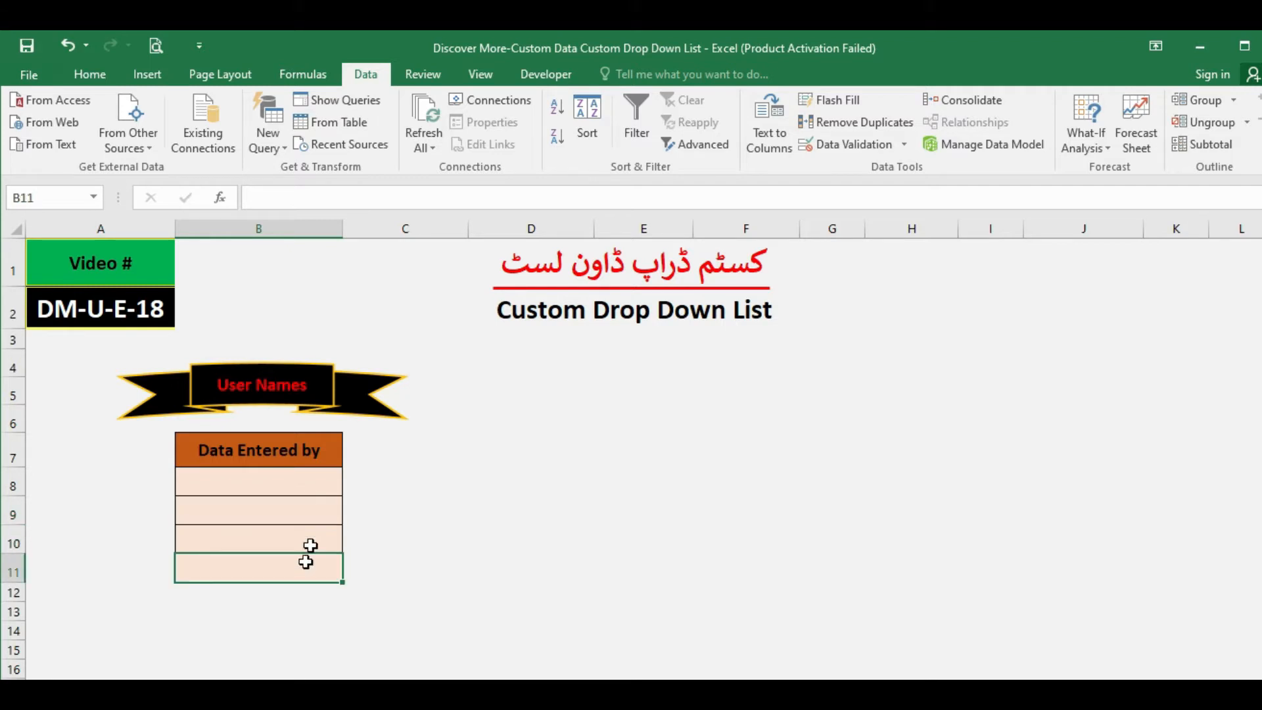
click(290, 487)
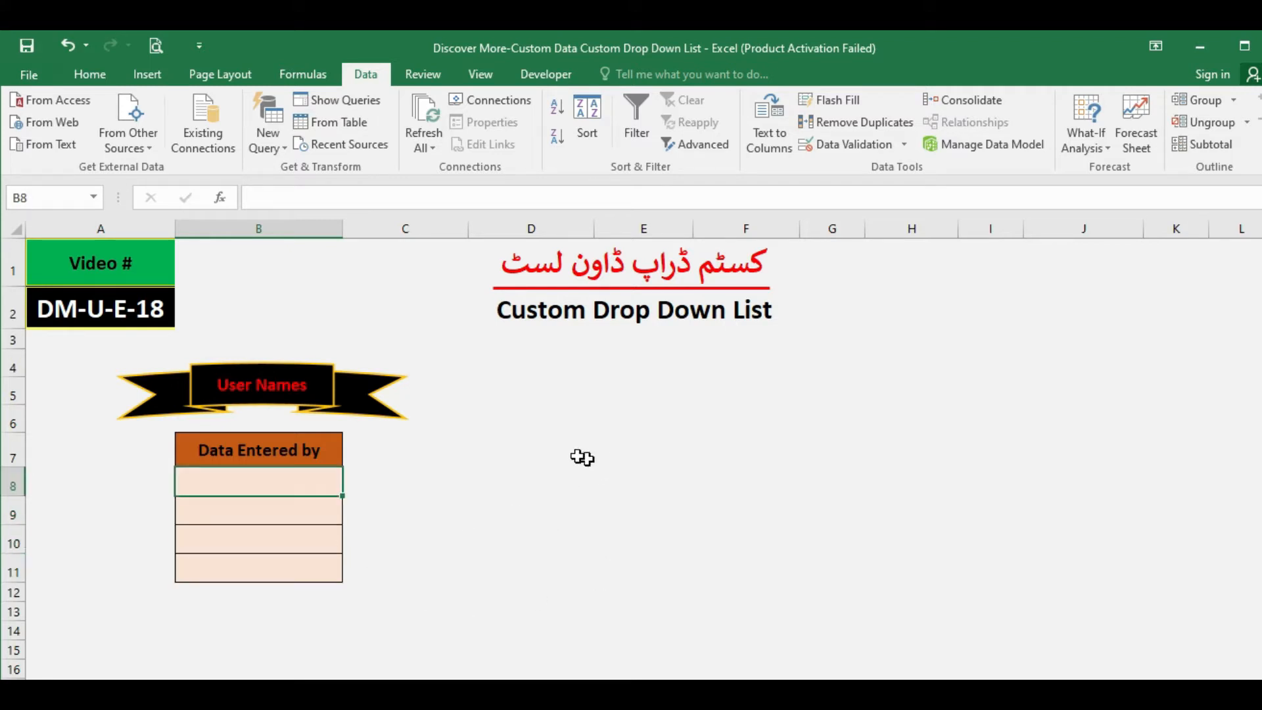
Step: Enter the five users' first names in cells D7 to D11, one name per cell
click(528, 446)
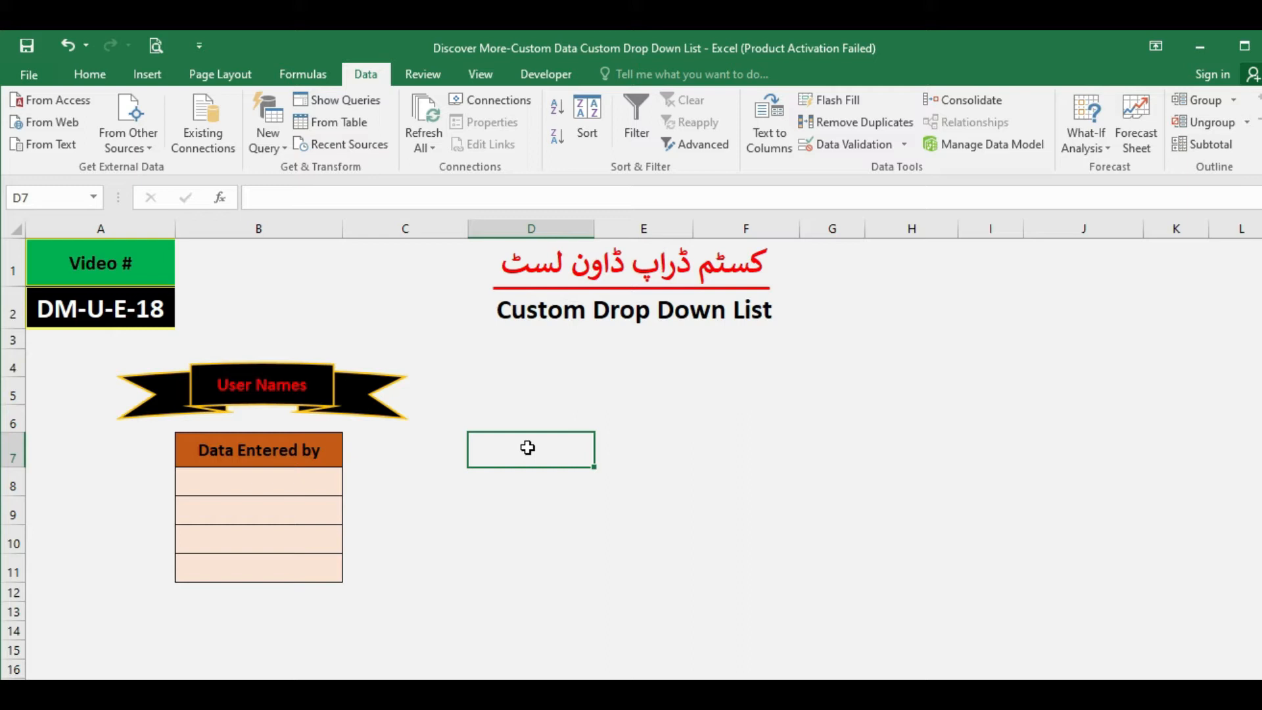
text(ALI)
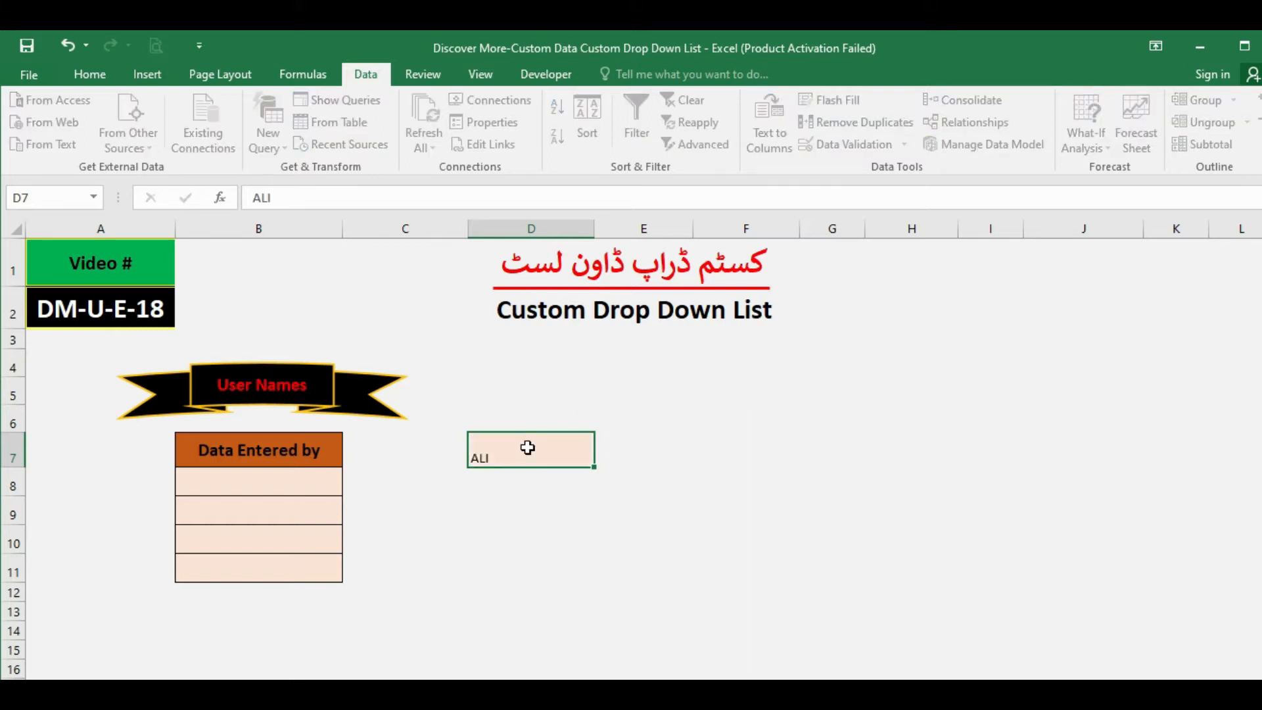
key(Return)
text(SAAD)
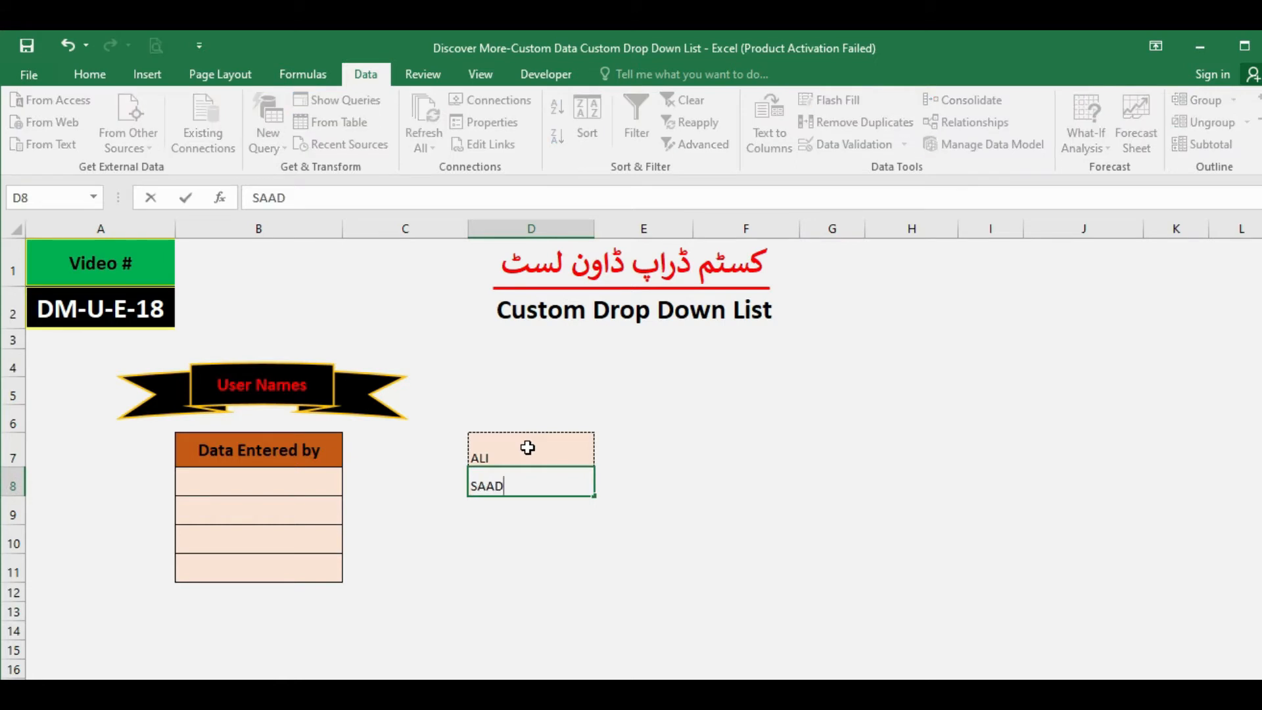
key(Return)
text(AHSAN)
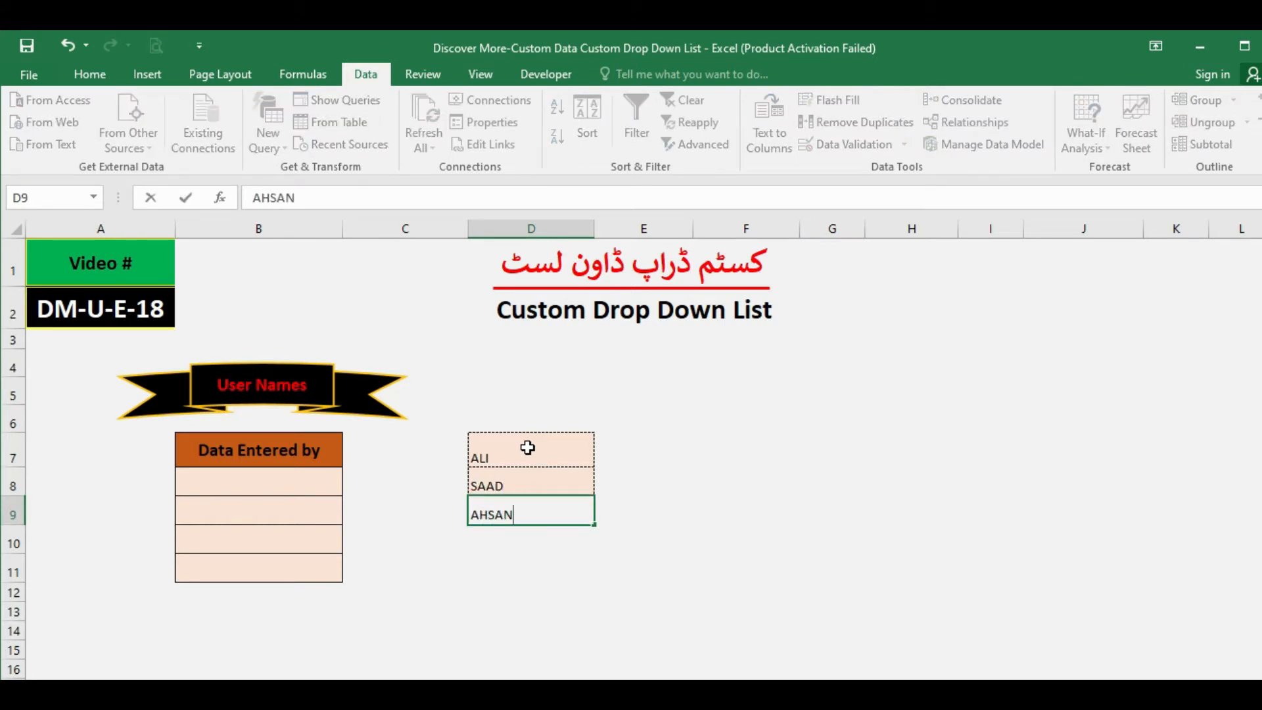
key(Return)
text(NISAR)
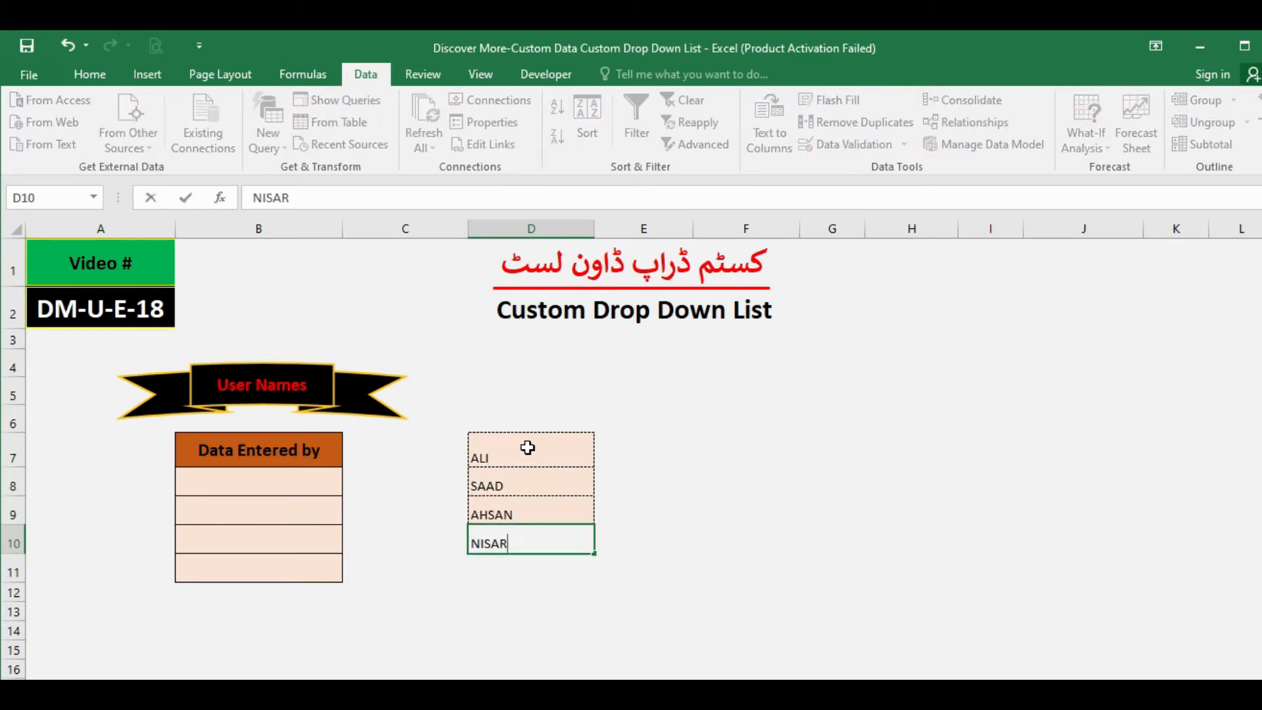
key(Return)
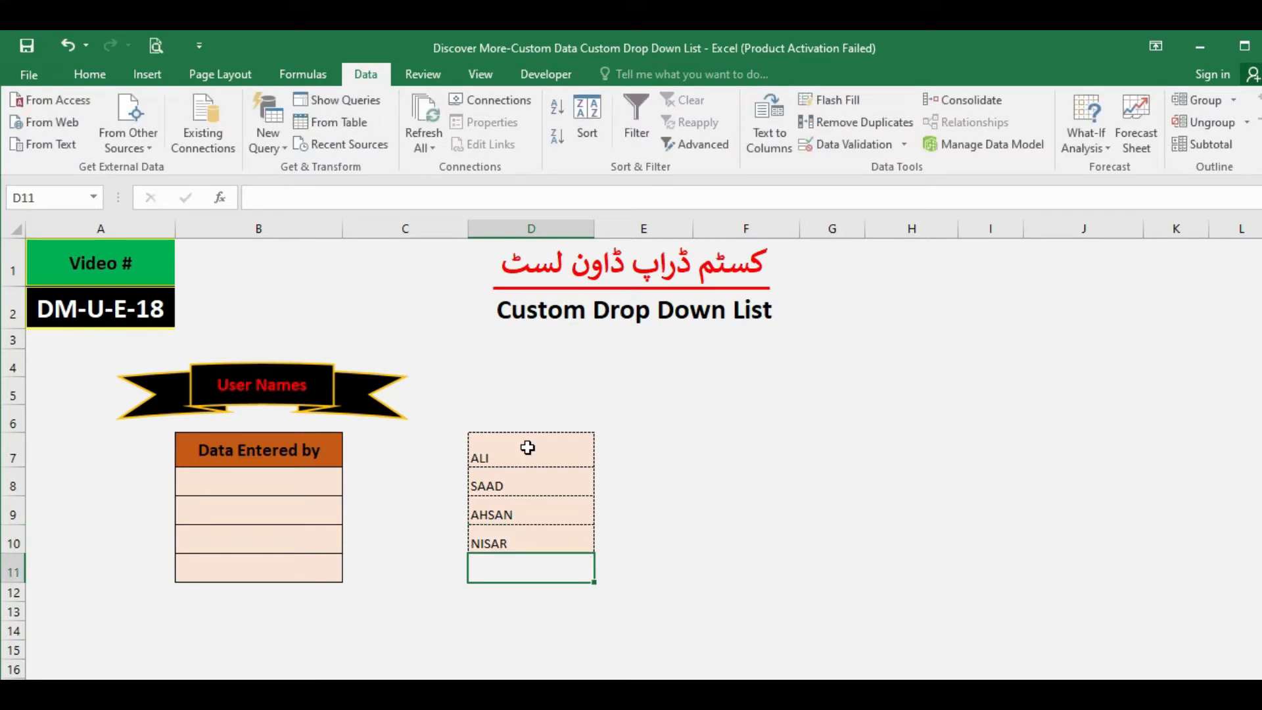
text(HYDAR)
key(Return)
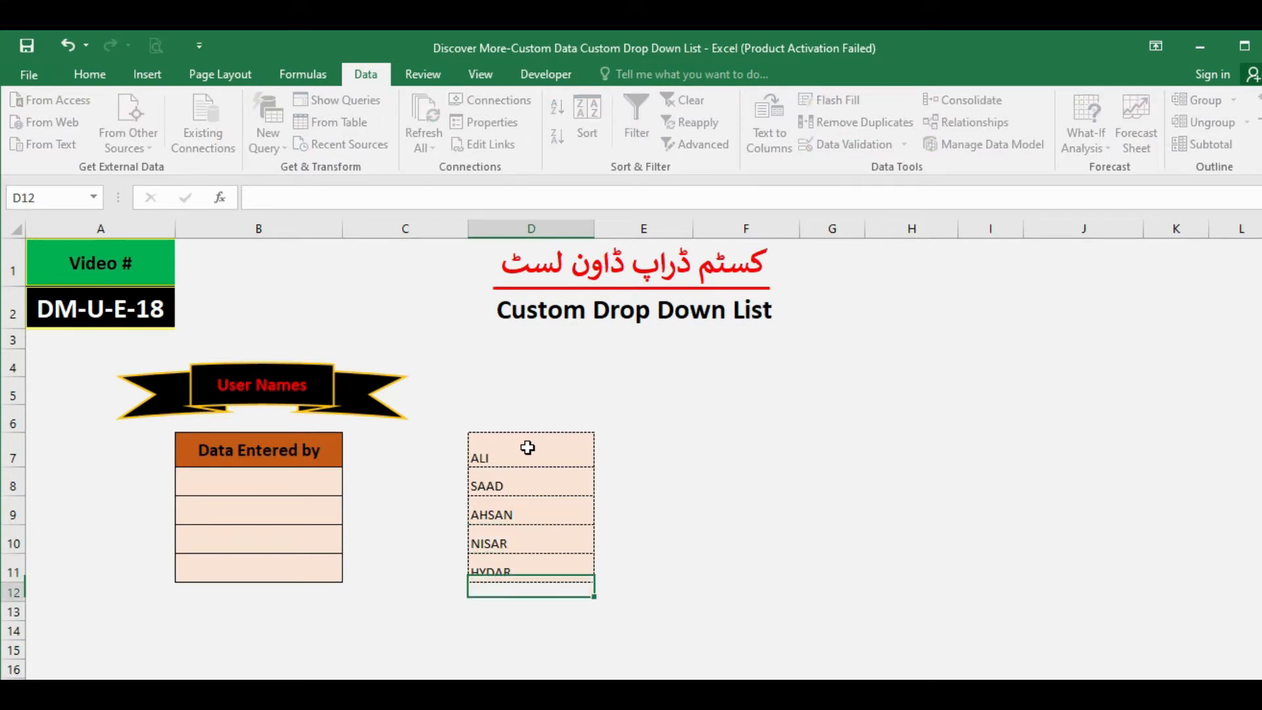
click(555, 478)
drag(556, 478, 549, 572)
key(ctrl+c)
Step: Restrict cells B8:B11 to a drop-down list with data validation, using the range =$D$7:$D$11 as the source
drag(281, 481, 255, 567)
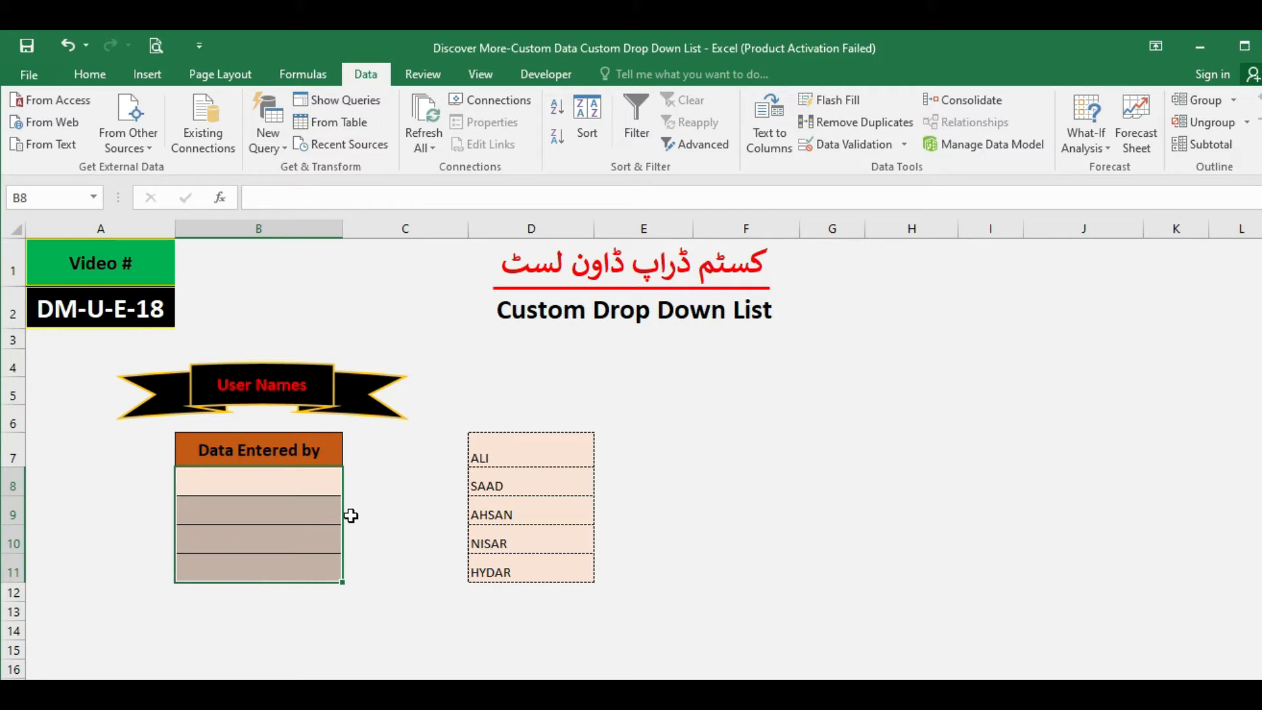
click(906, 144)
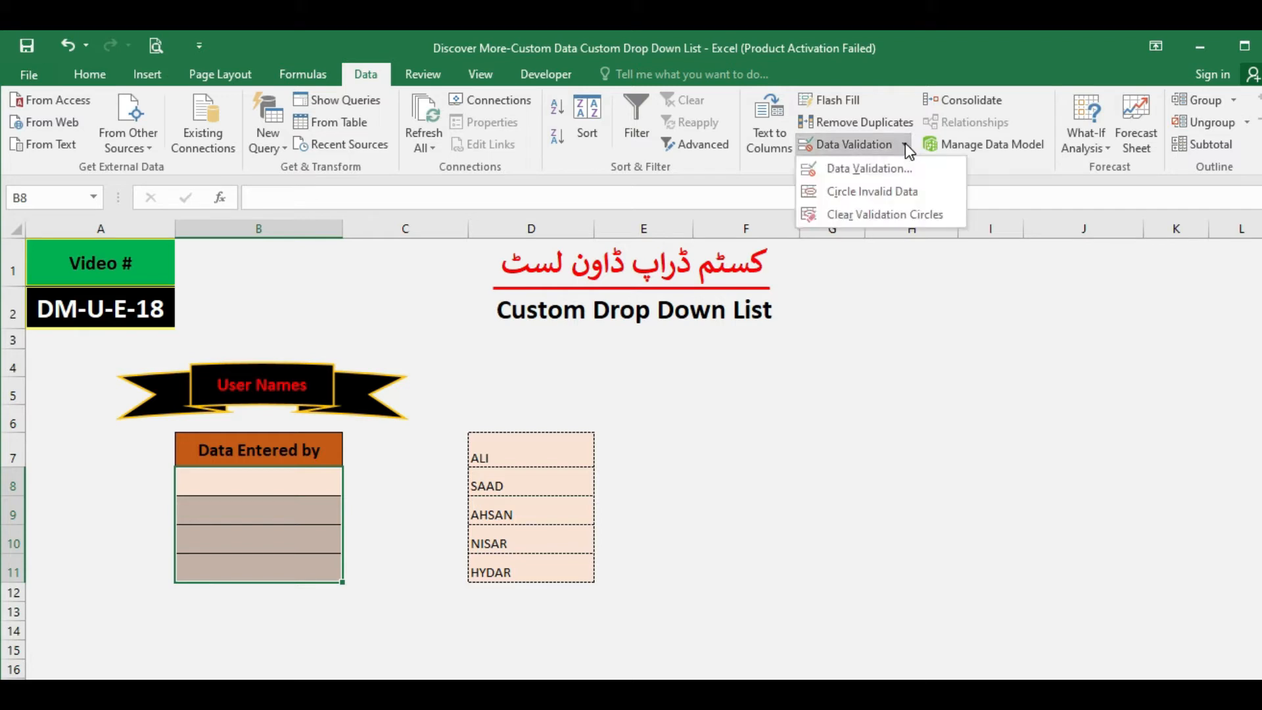
click(846, 168)
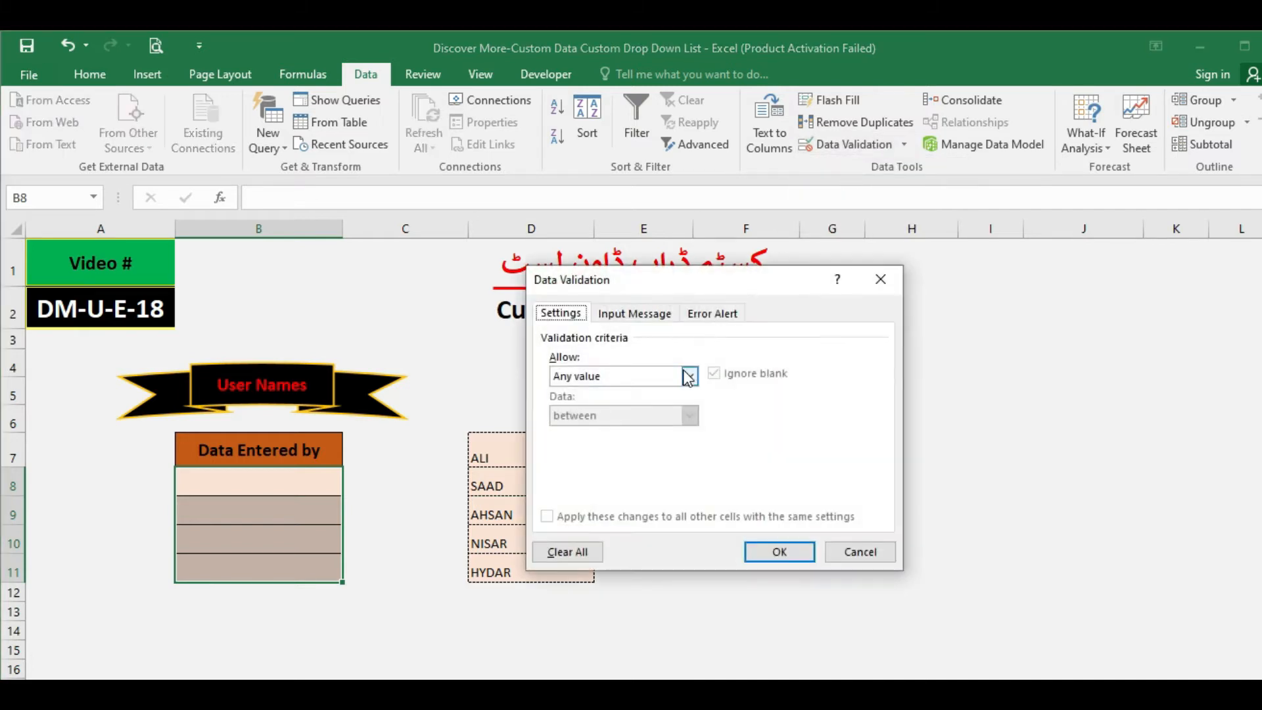
click(689, 377)
click(564, 434)
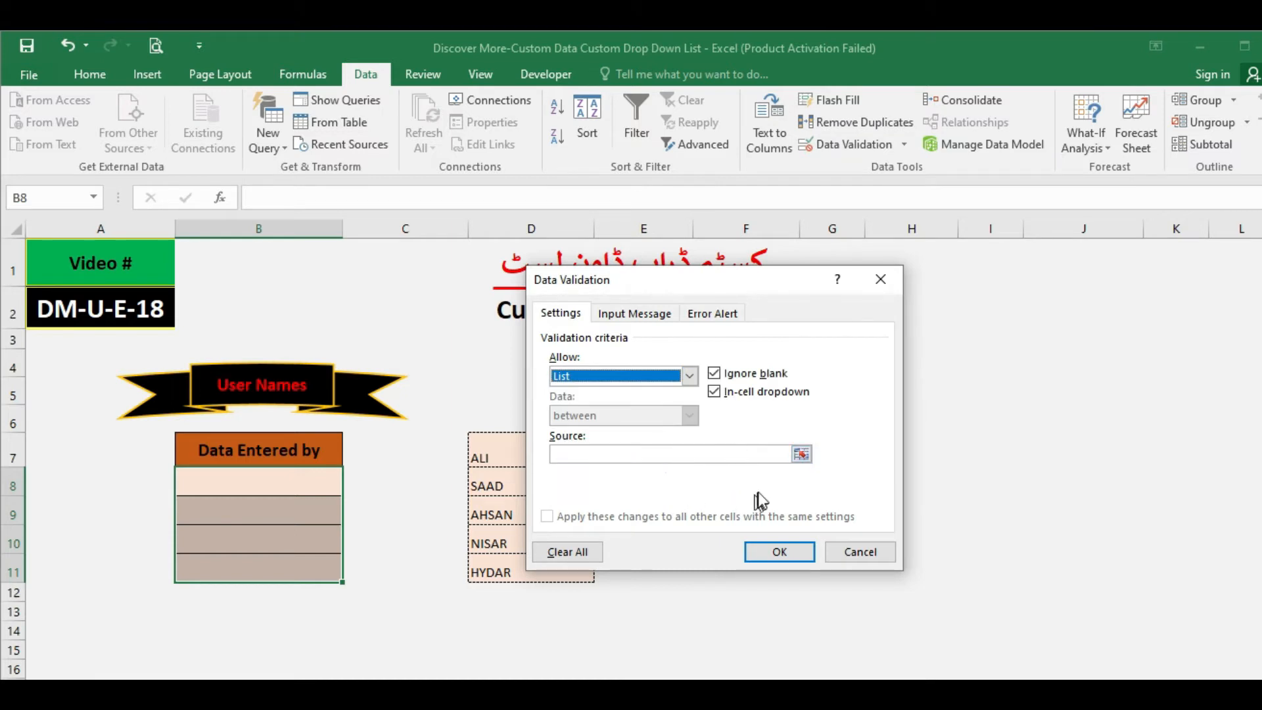
drag(684, 285, 821, 288)
click(941, 451)
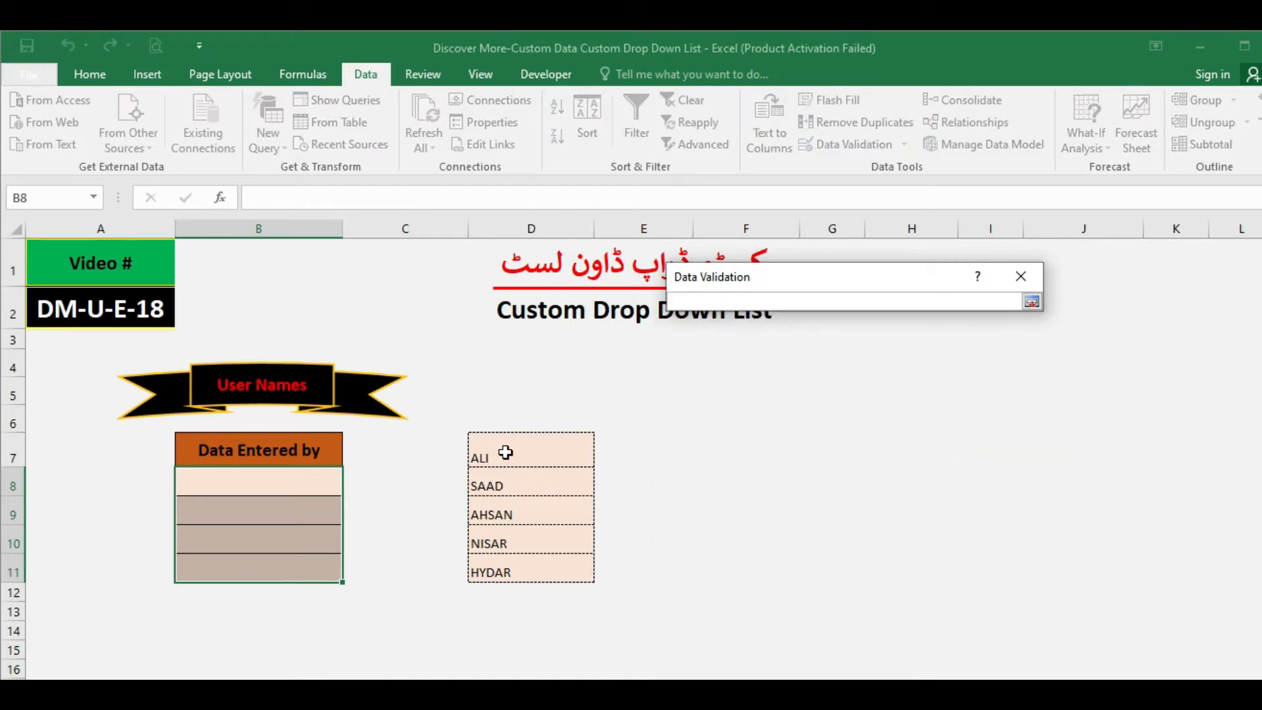
drag(505, 452, 518, 566)
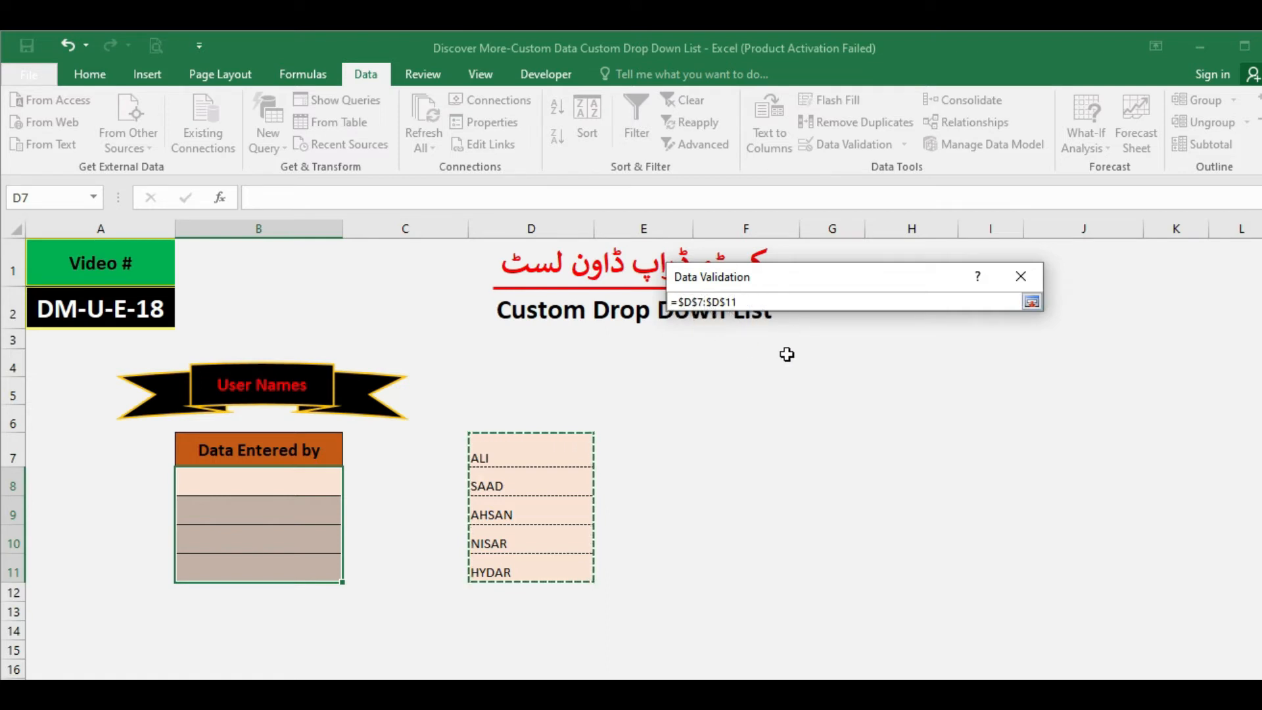
click(1032, 303)
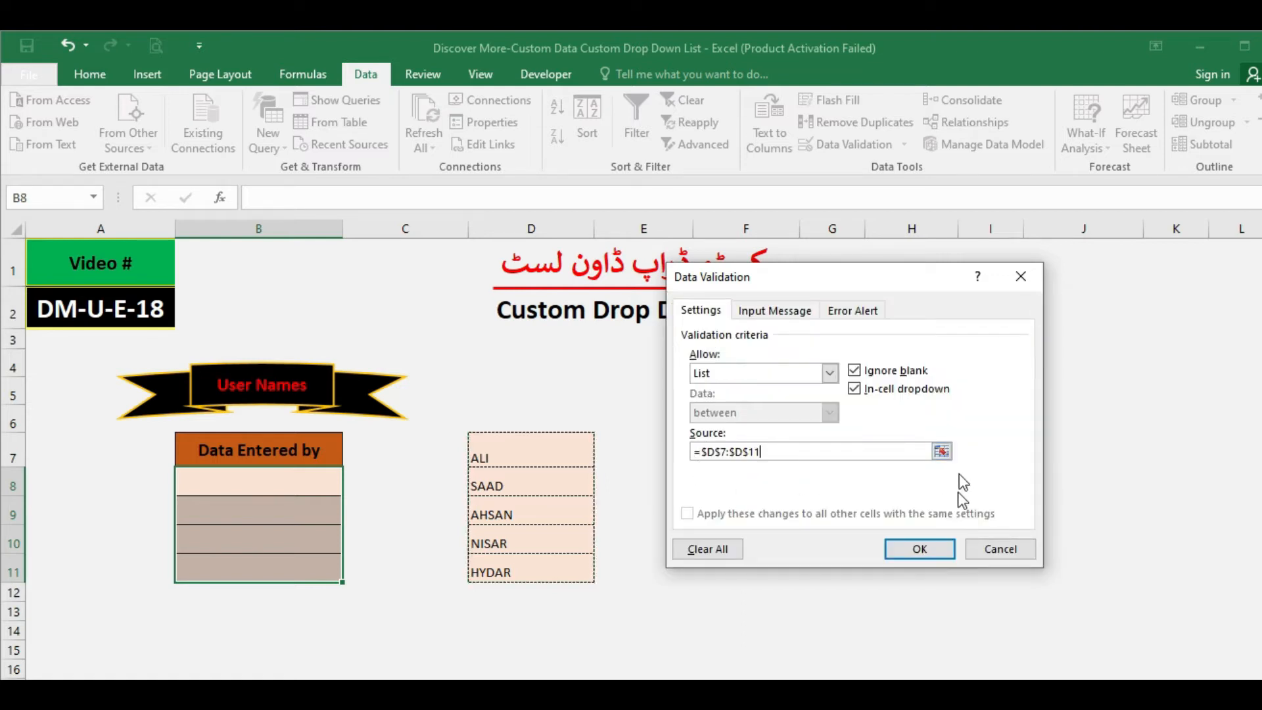
click(921, 549)
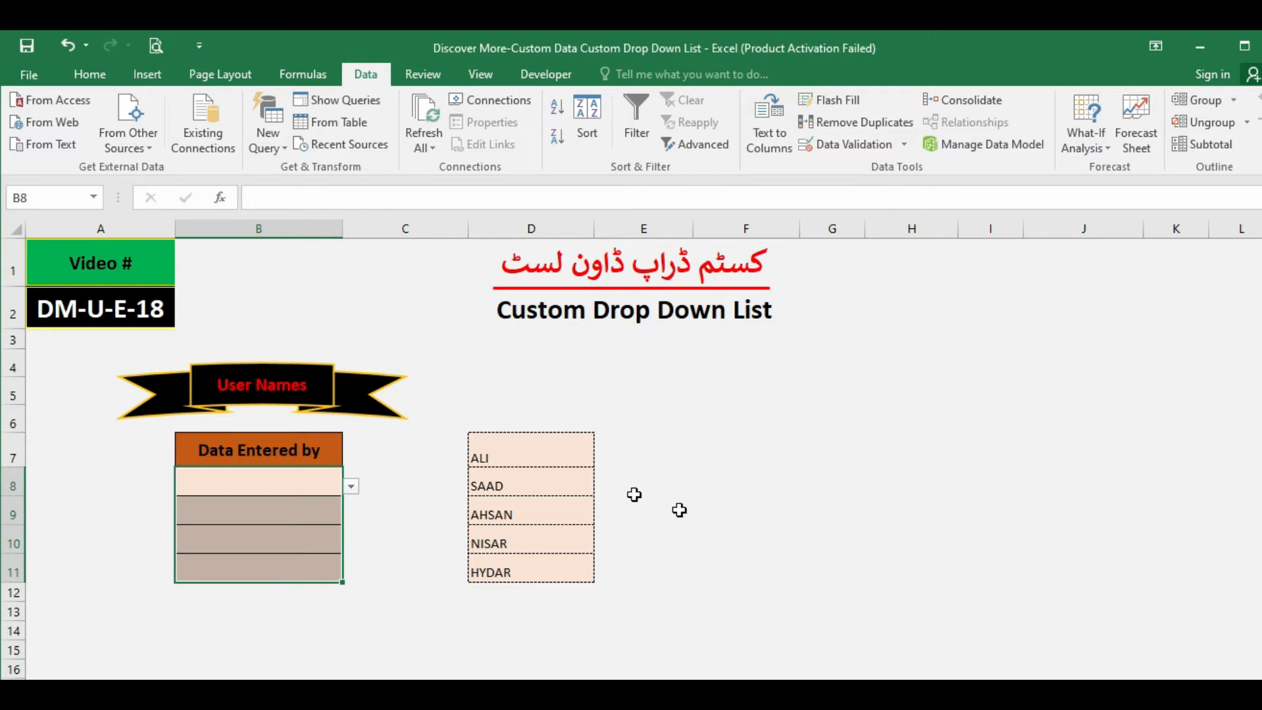
Step: Fill B8, B9 and B10 from their drop-down lists with the second, fourth and first listed names respectively
click(283, 487)
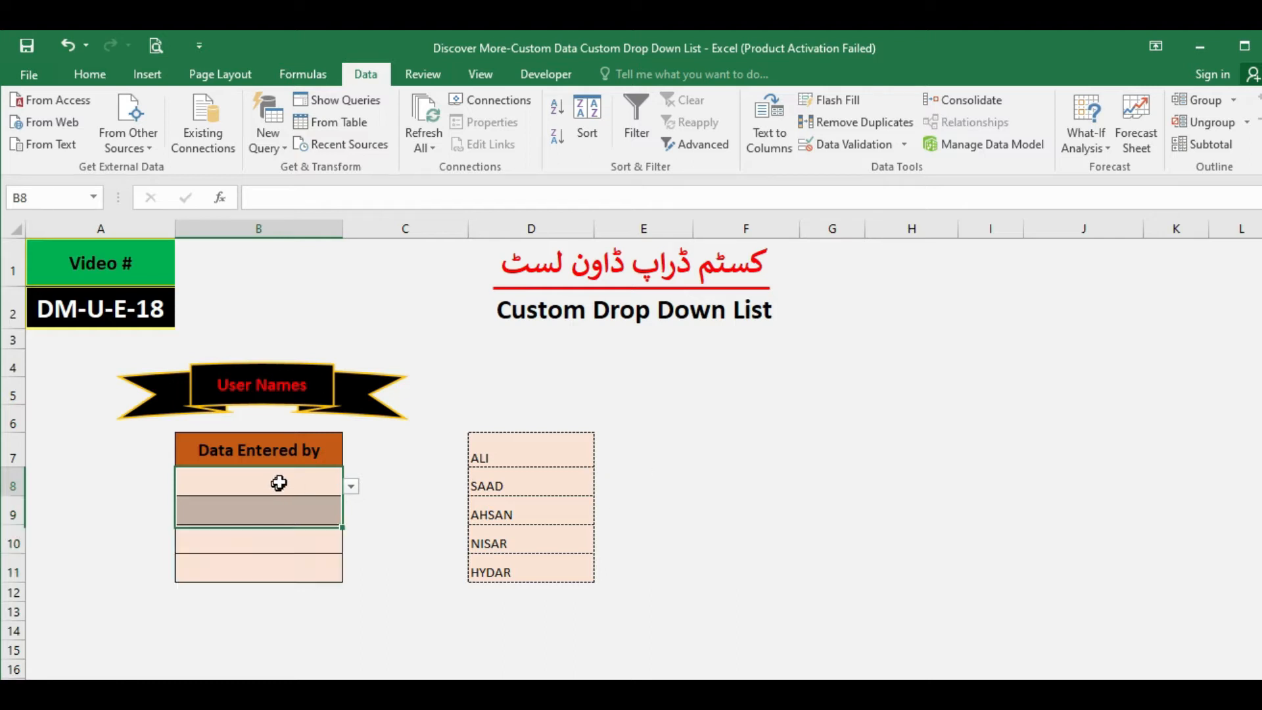
click(351, 487)
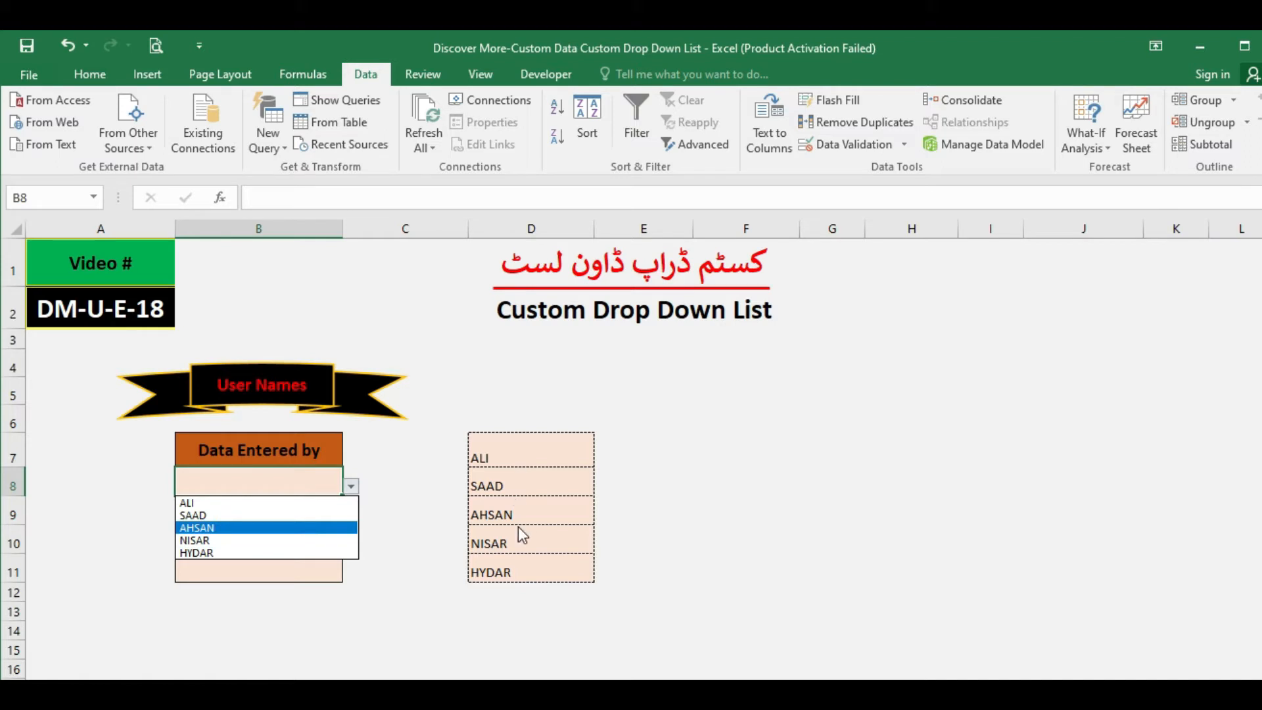
click(222, 517)
click(332, 510)
click(352, 515)
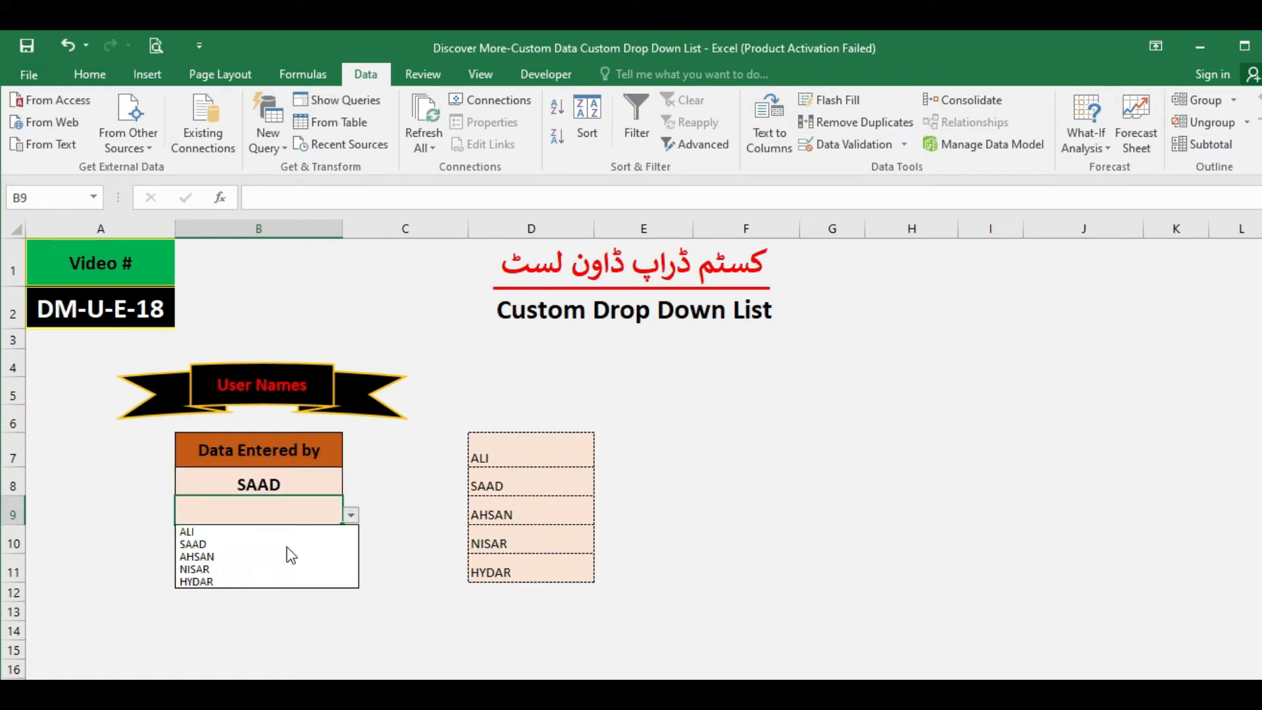
click(267, 567)
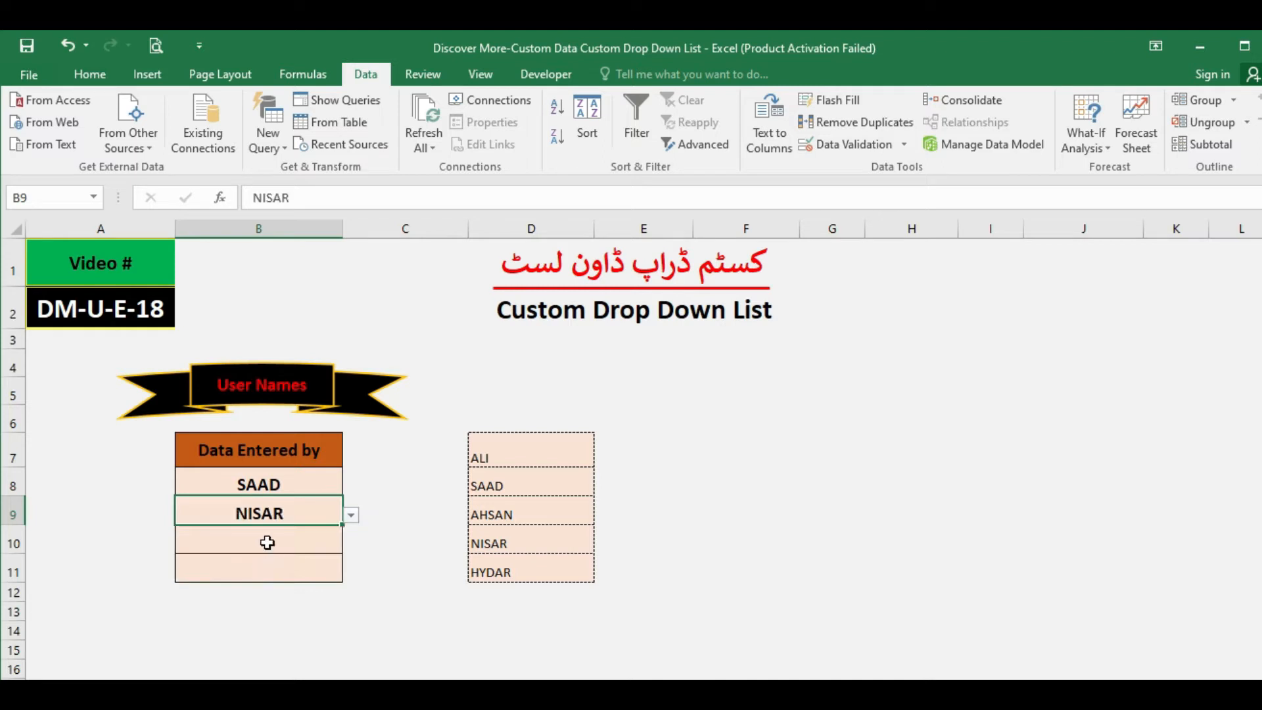
click(267, 543)
click(352, 544)
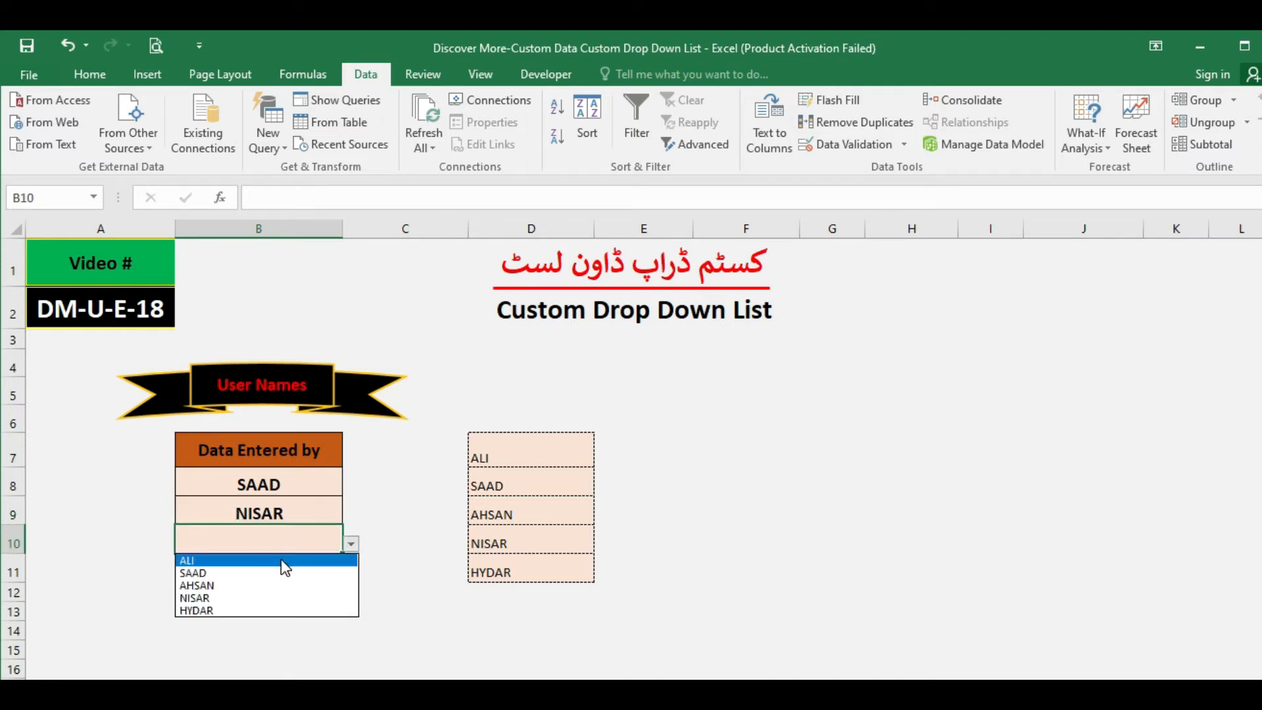
click(281, 560)
Step: Try to enter a name that is not in the list in cell B11, then cancel the entry
click(282, 577)
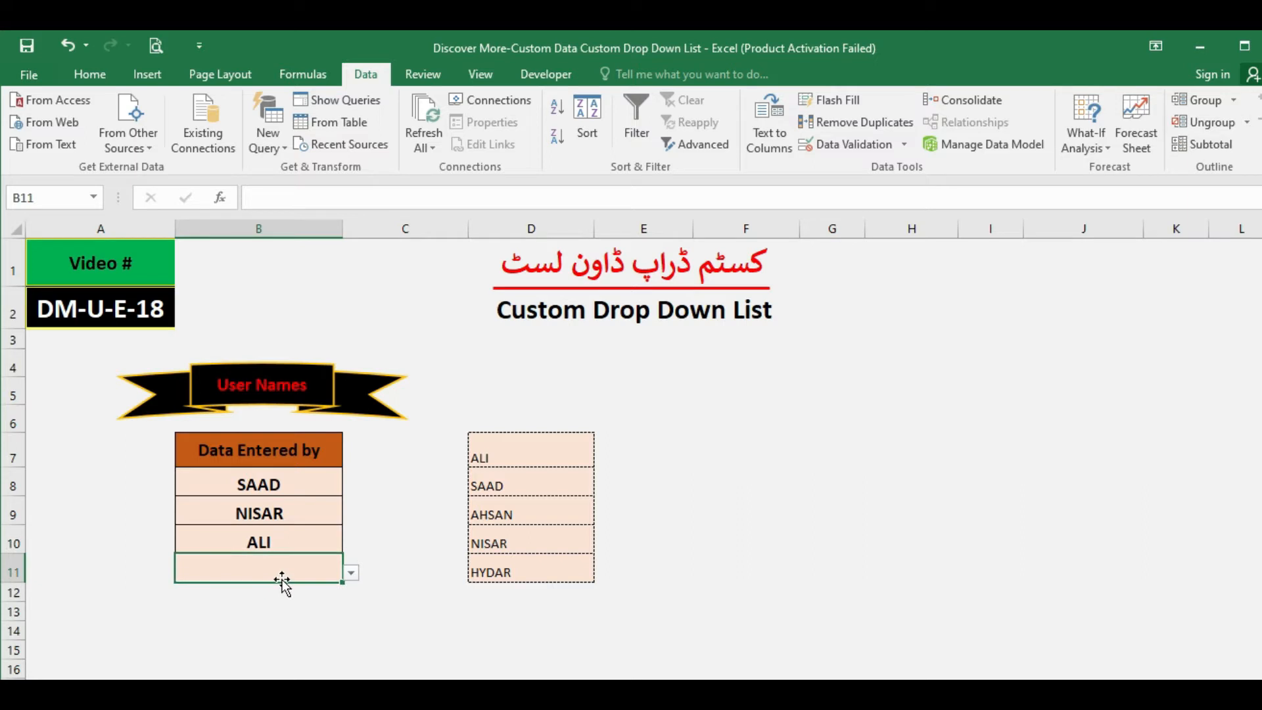
text(QUSAIN)
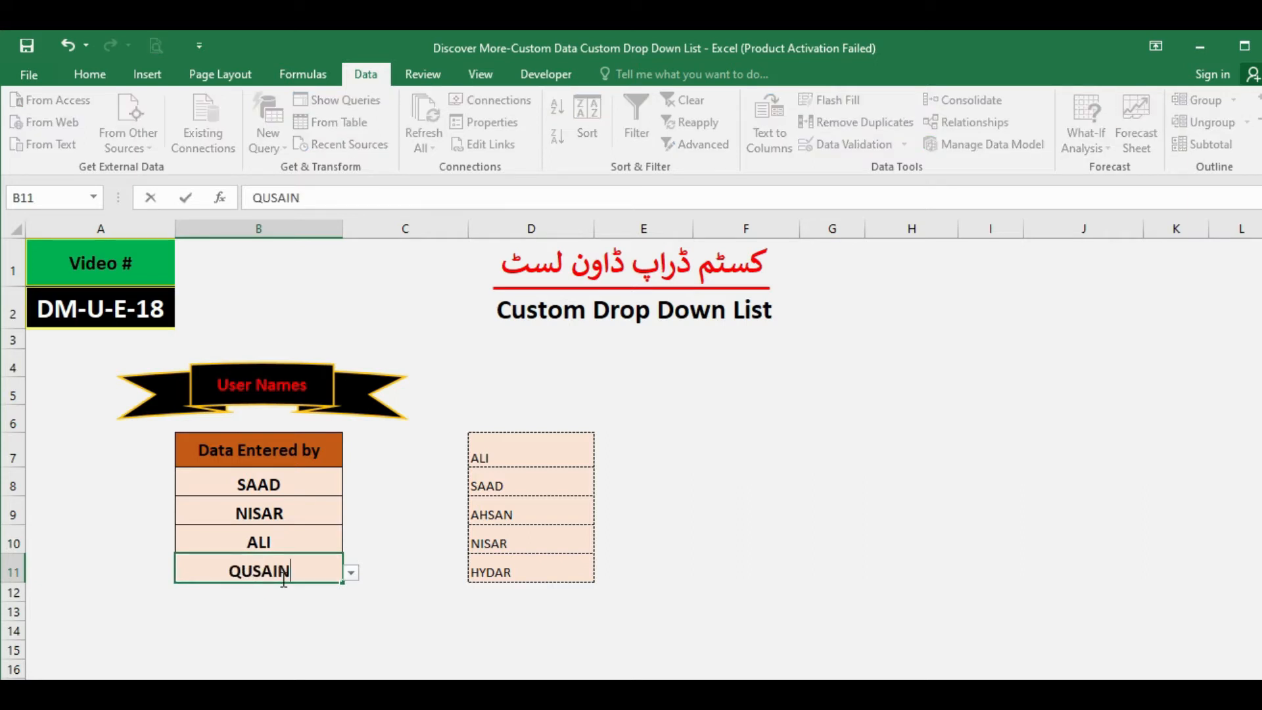
key(Return)
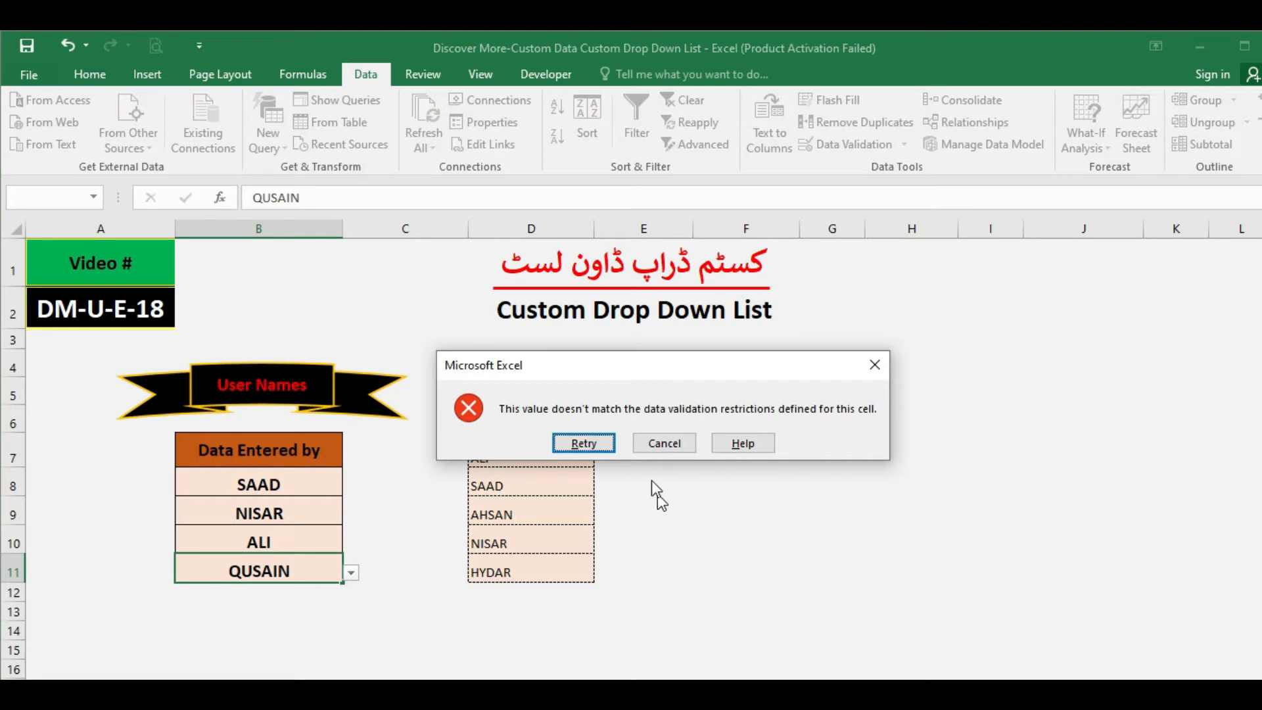
click(665, 445)
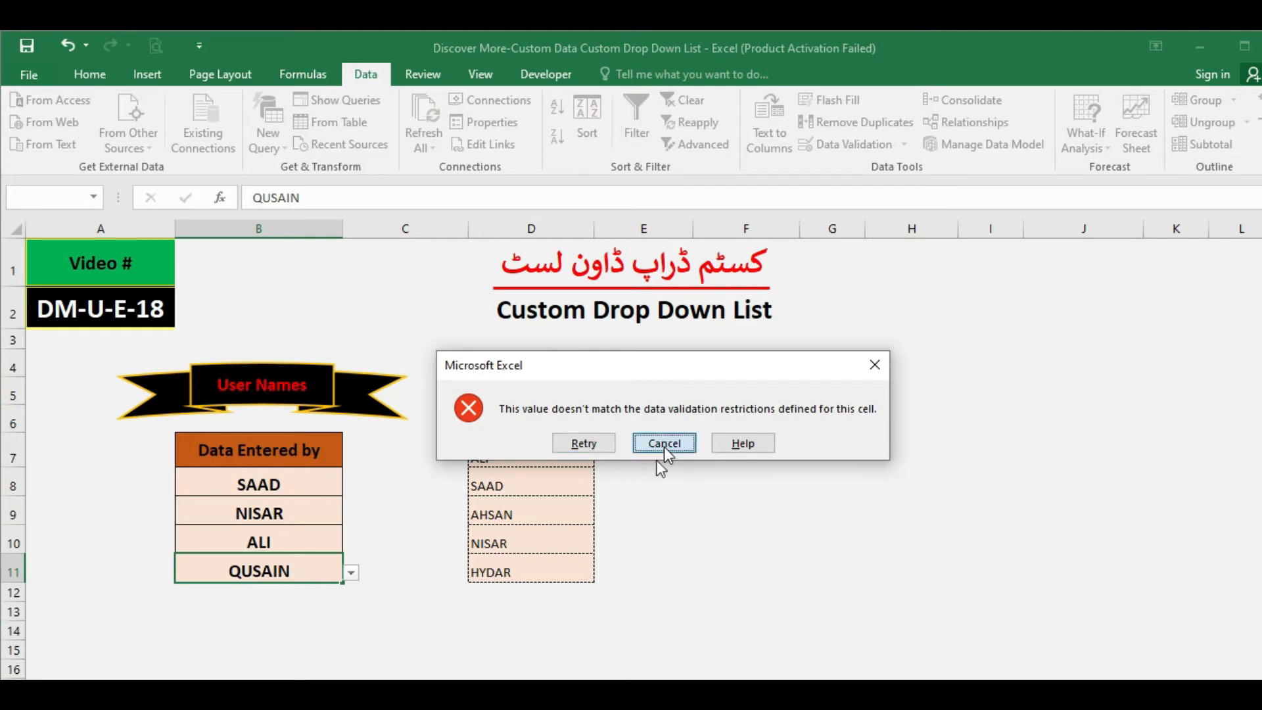
click(372, 540)
click(282, 487)
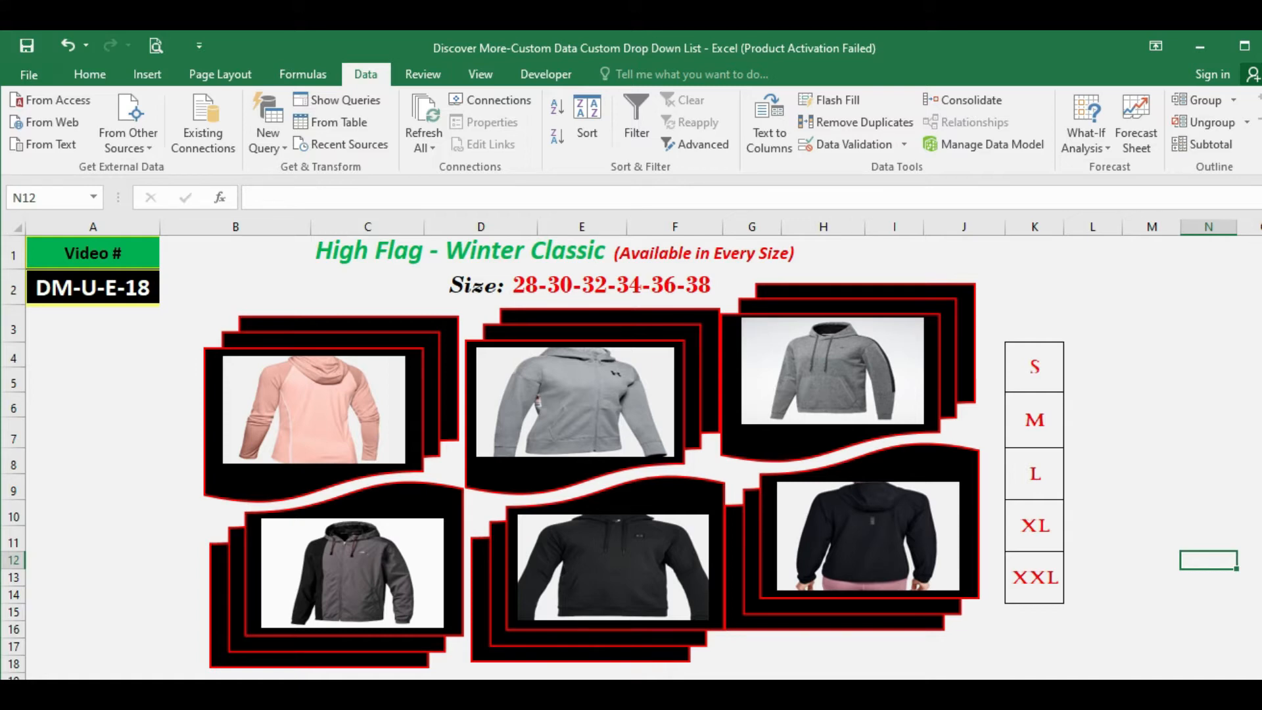
Step: Compare the numeric sizes in cell D2 of the Winter Classic sheet with the letter sizes S to XXL in column K
click(576, 284)
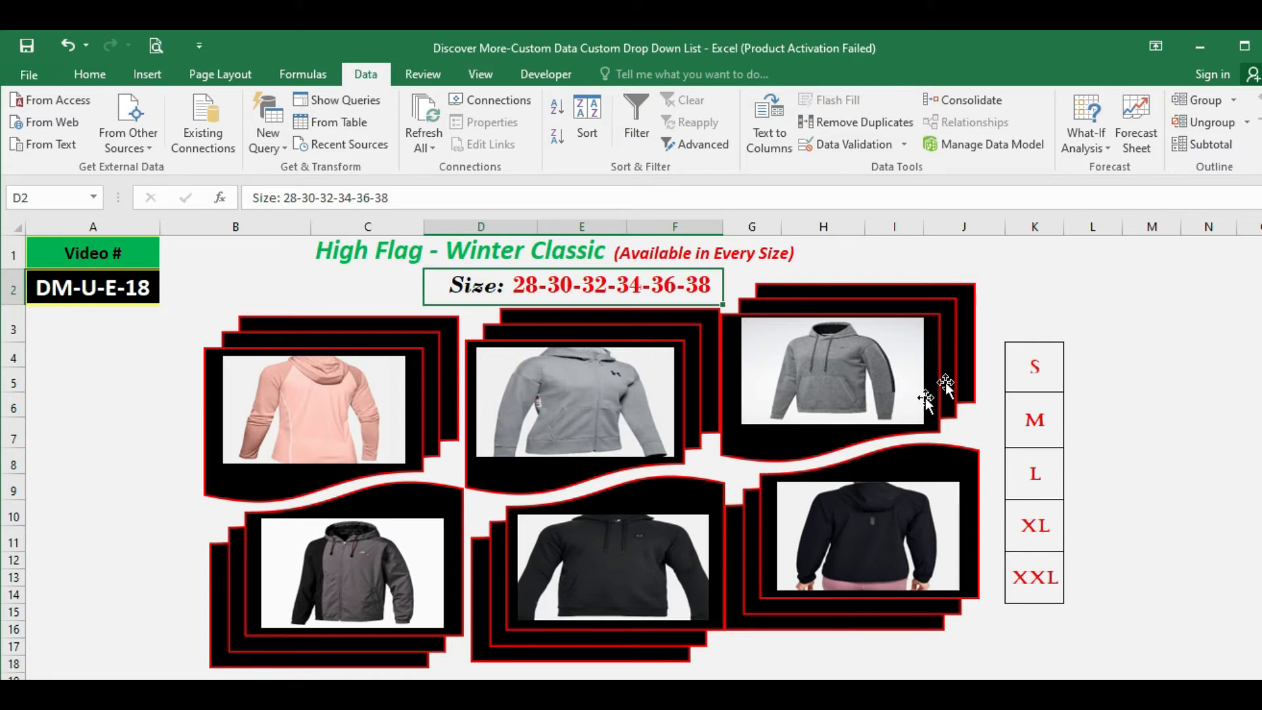
click(1036, 367)
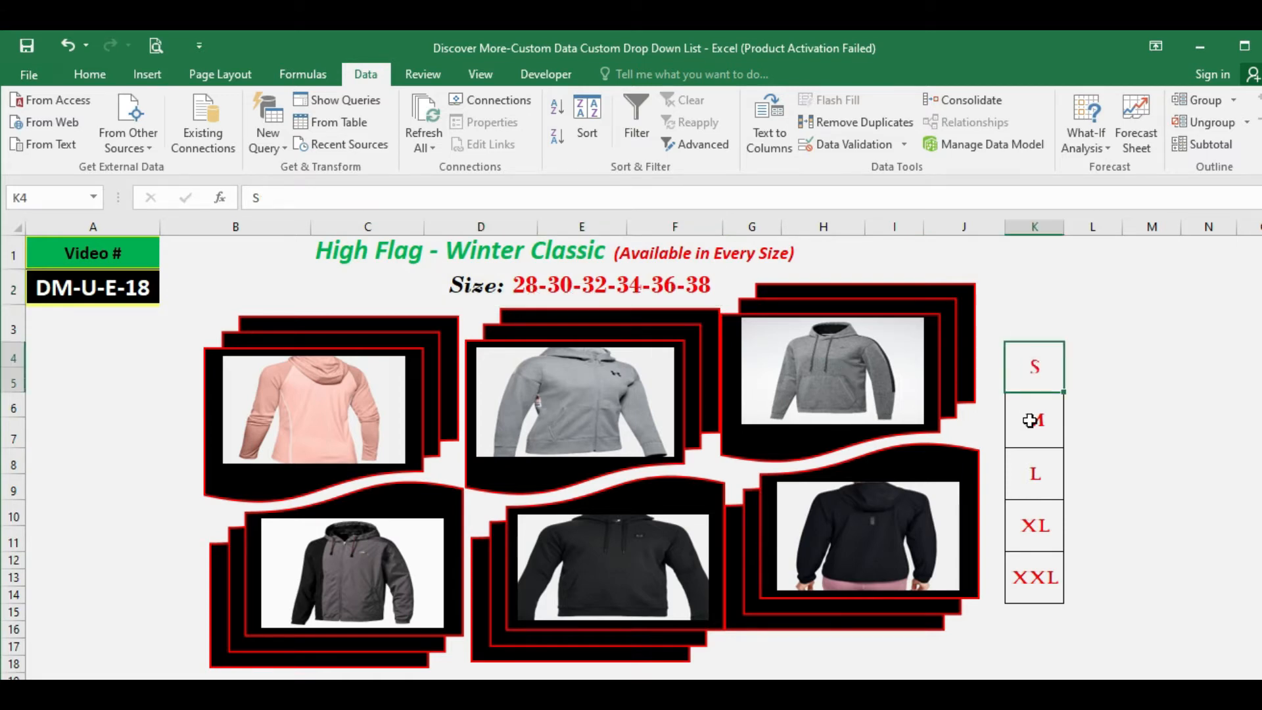
click(1036, 472)
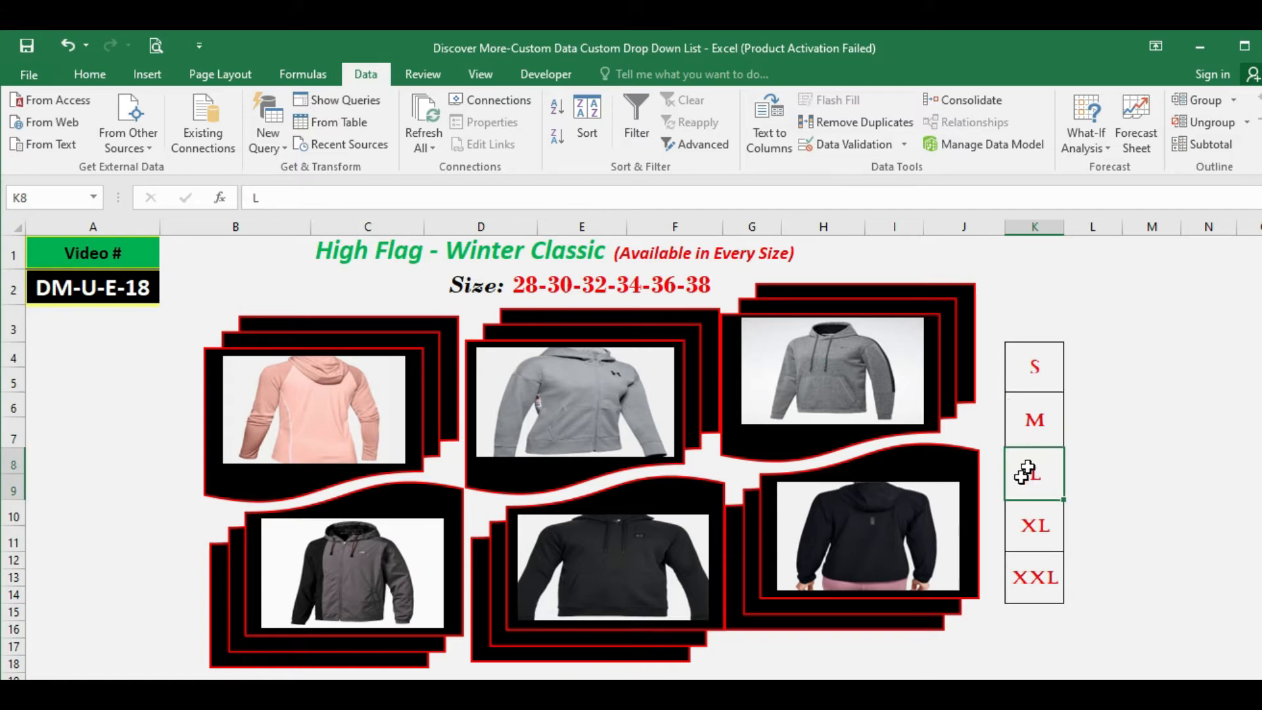
click(1035, 524)
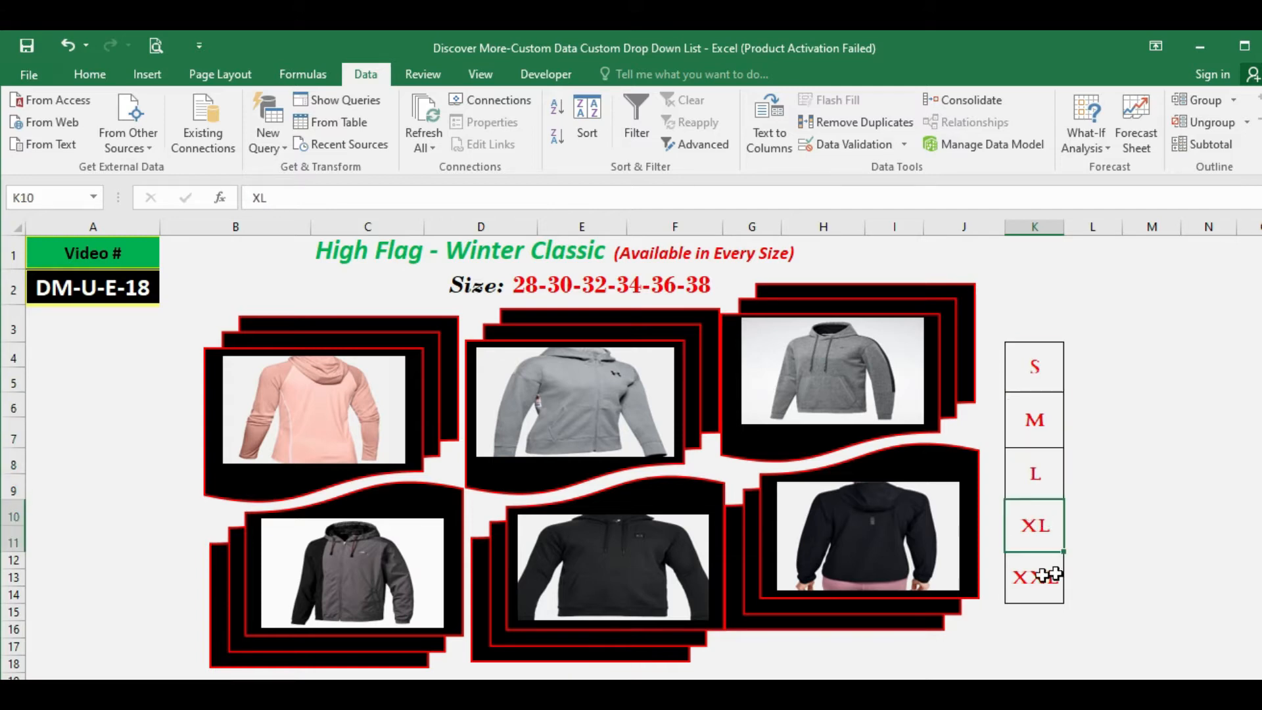
click(1033, 577)
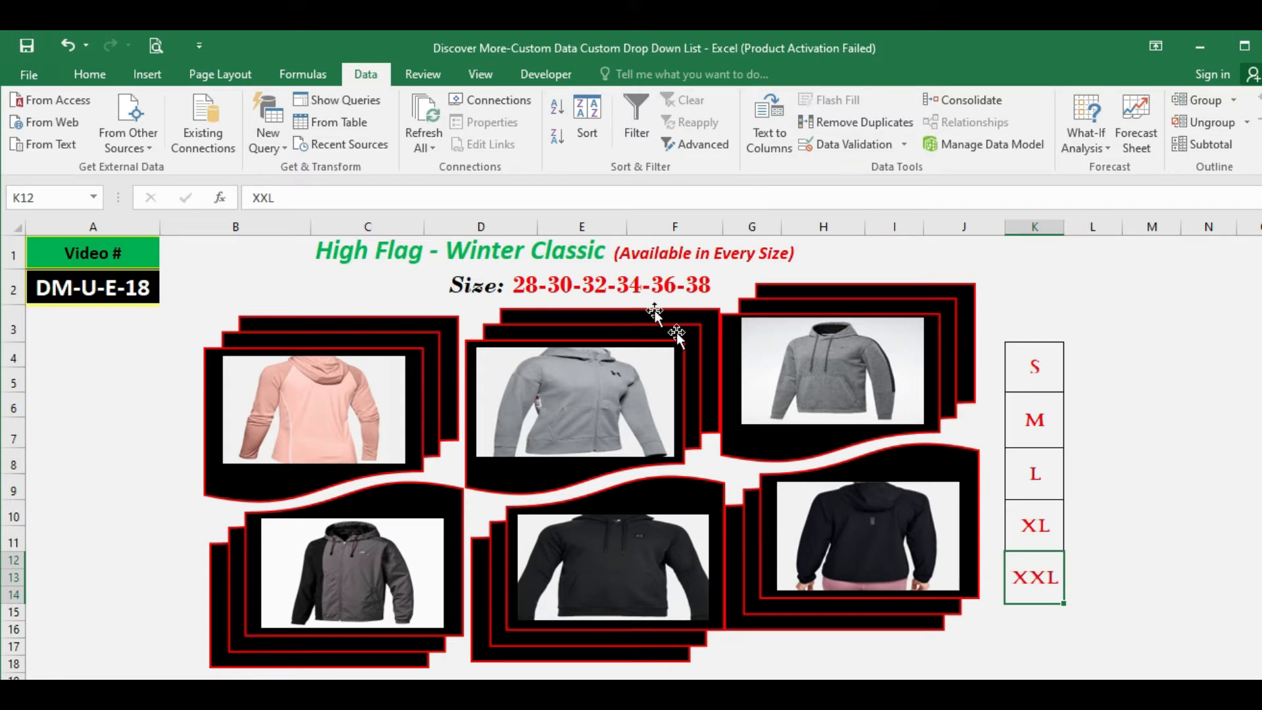
click(590, 288)
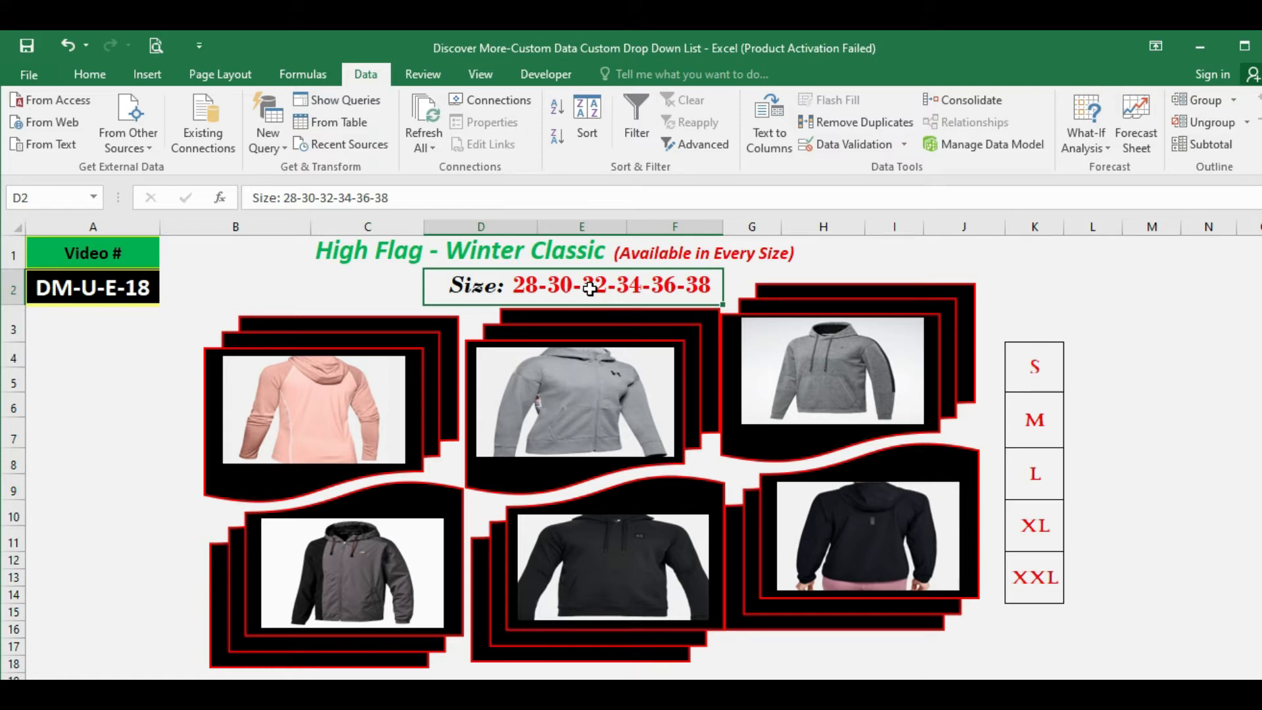
click(1042, 379)
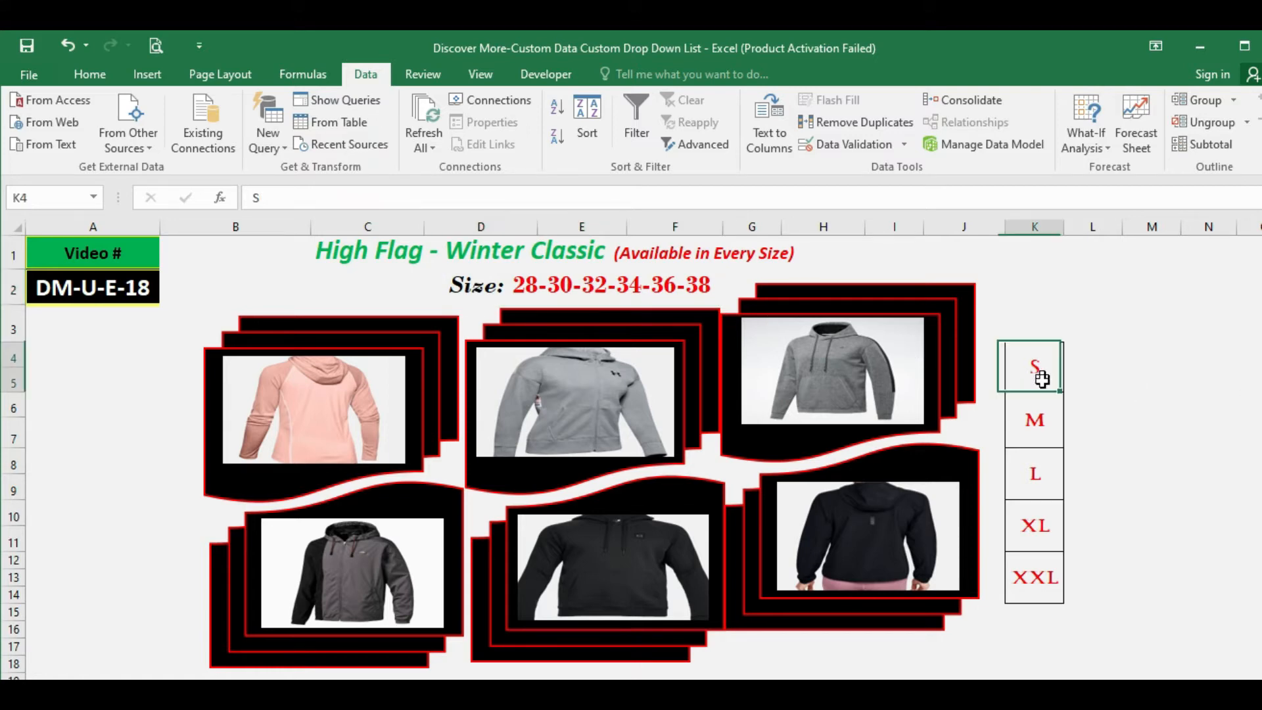
drag(1042, 380, 1045, 554)
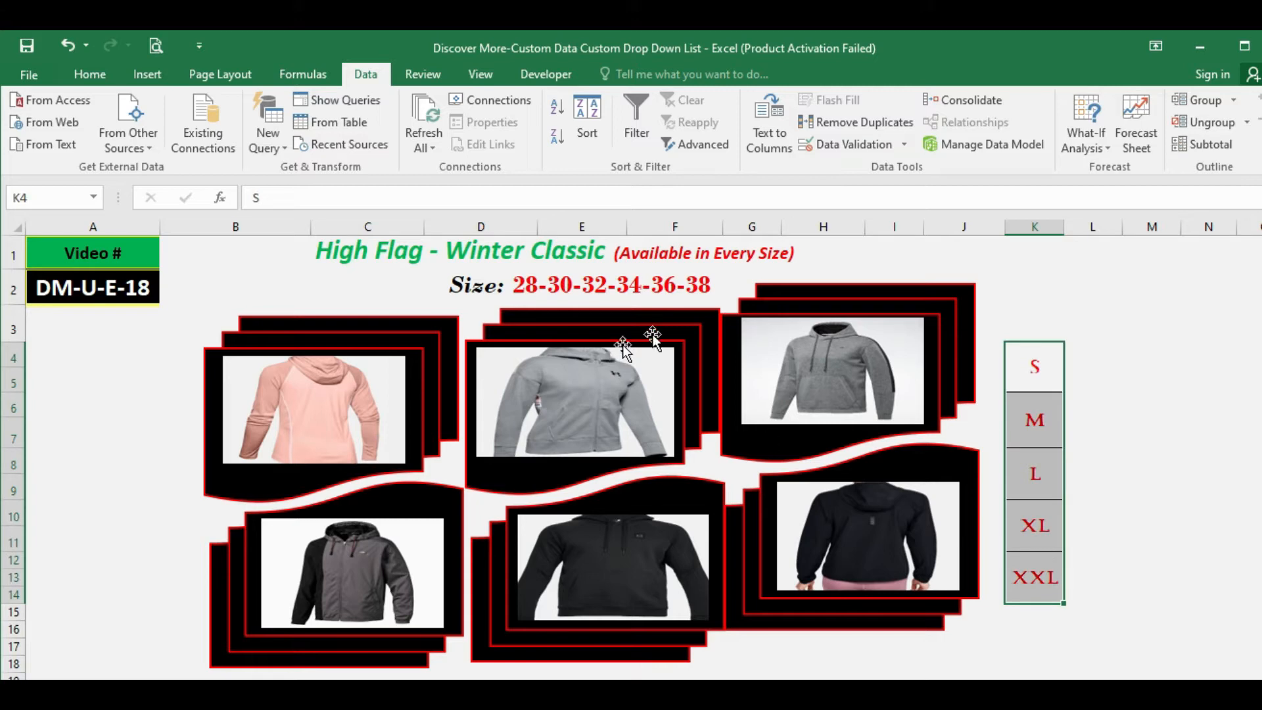
click(538, 280)
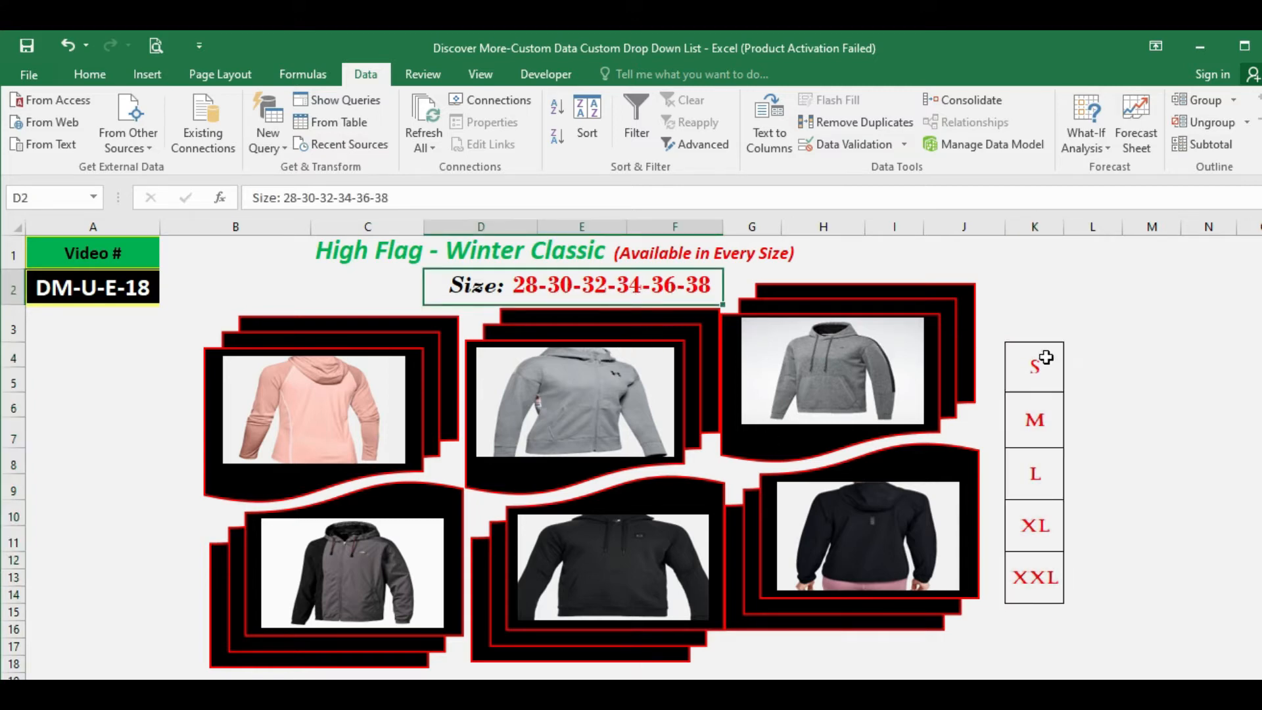
drag(1044, 363, 1044, 595)
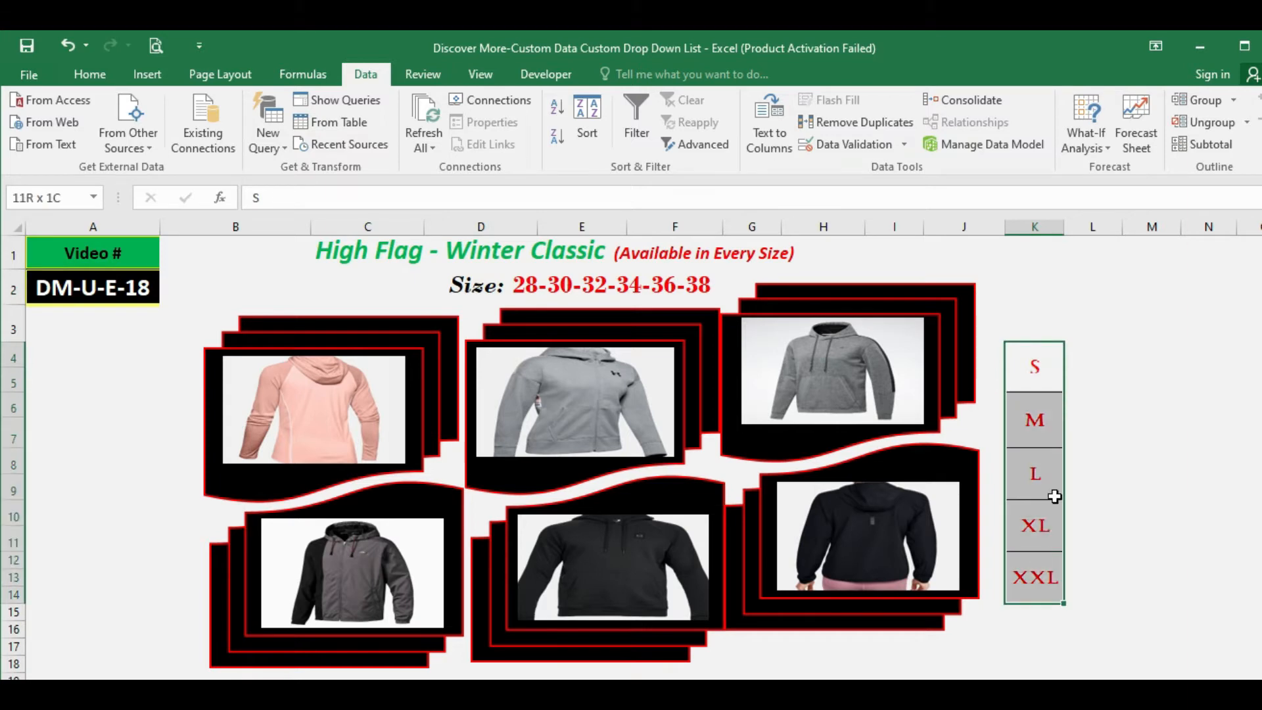
click(1034, 385)
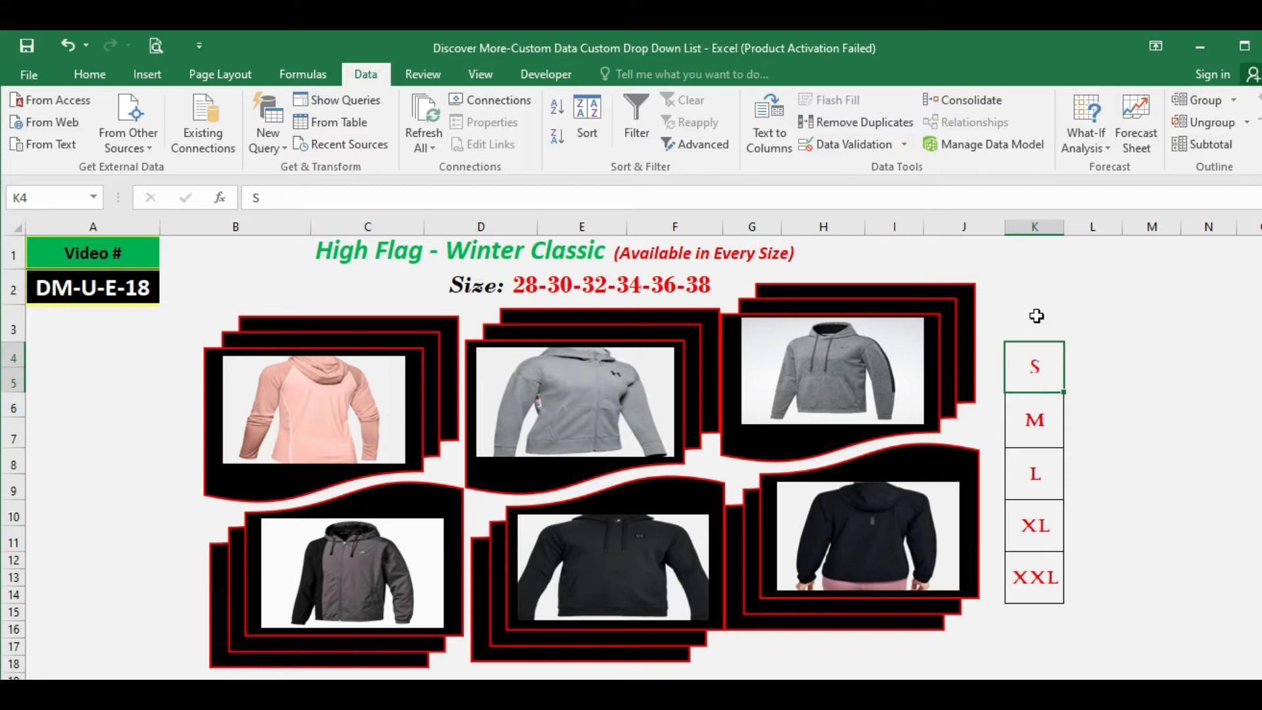
click(553, 284)
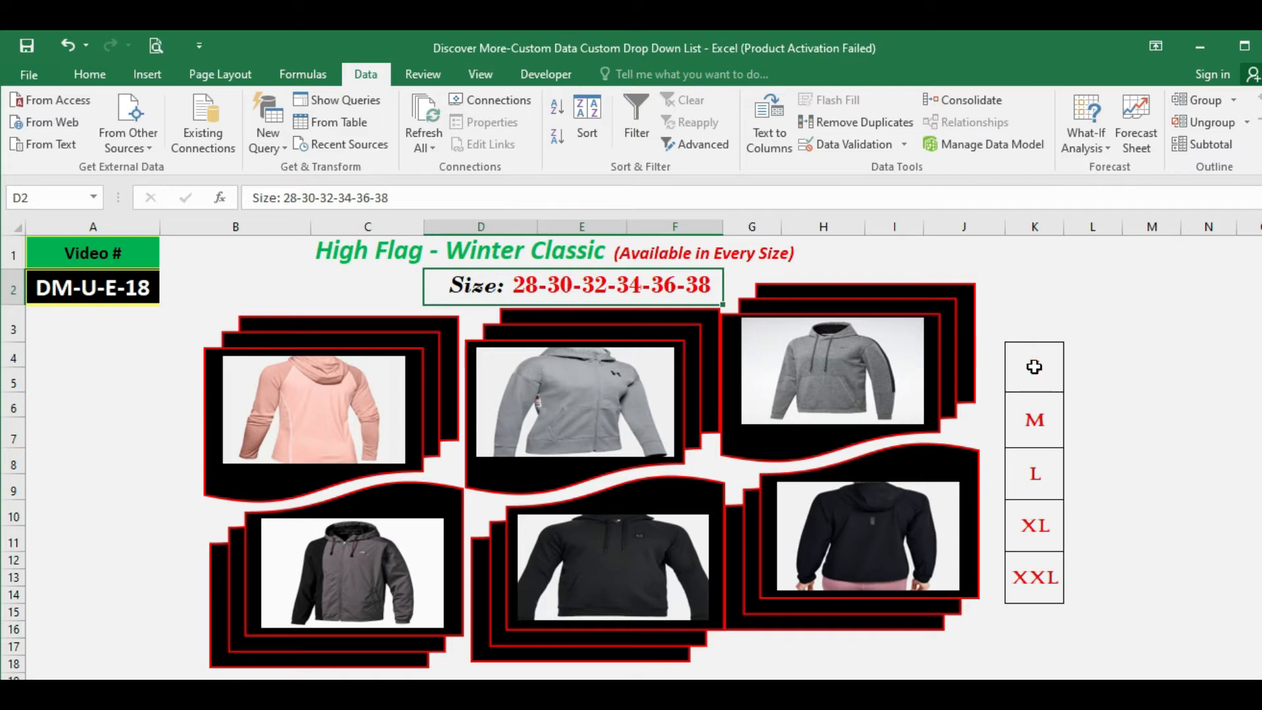
drag(1035, 367, 1037, 567)
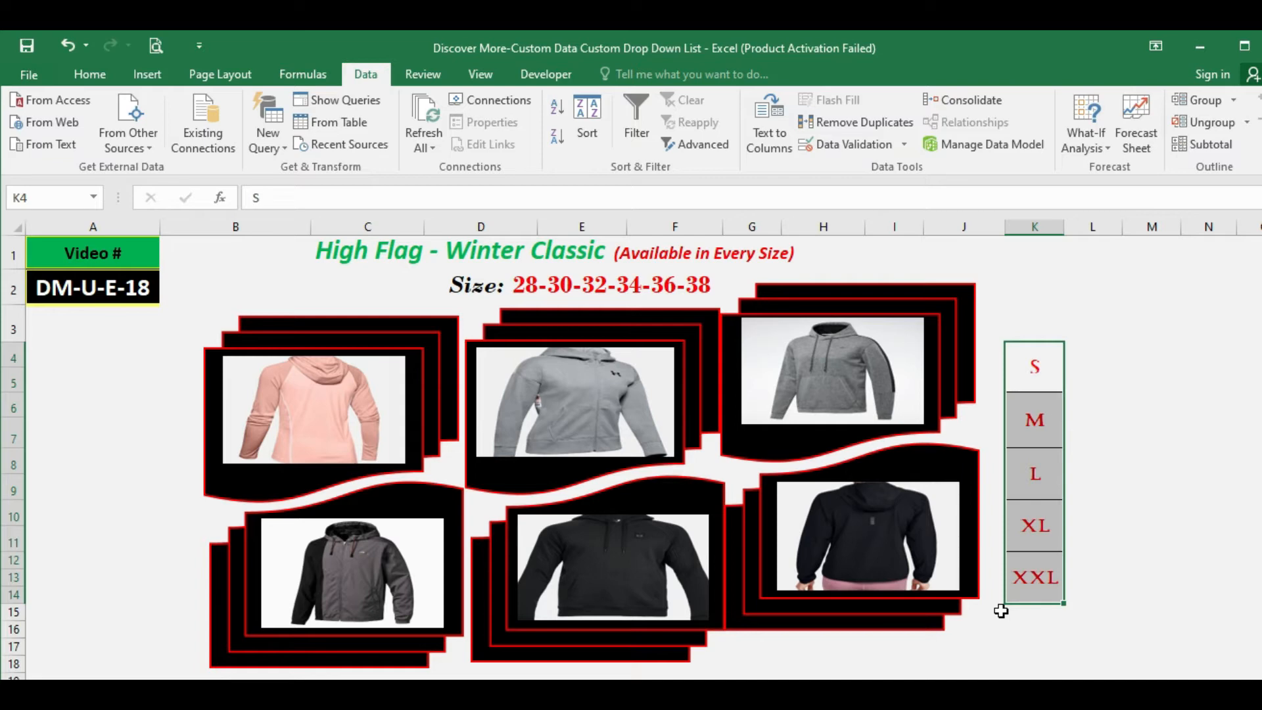
Step: On the Custom Drop Down List sheet, restrict cell E5 to a data validation list with the source =$A$5:$B$5
key(ctrl+Page_Down)
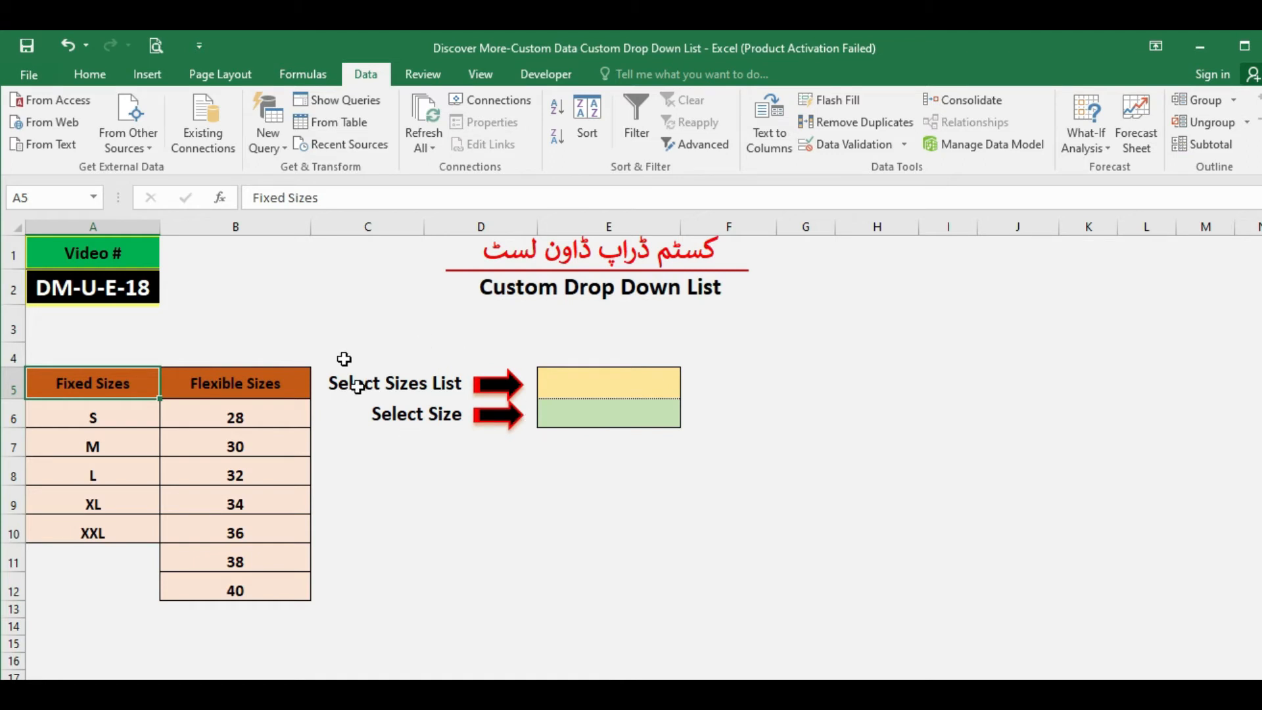
click(610, 387)
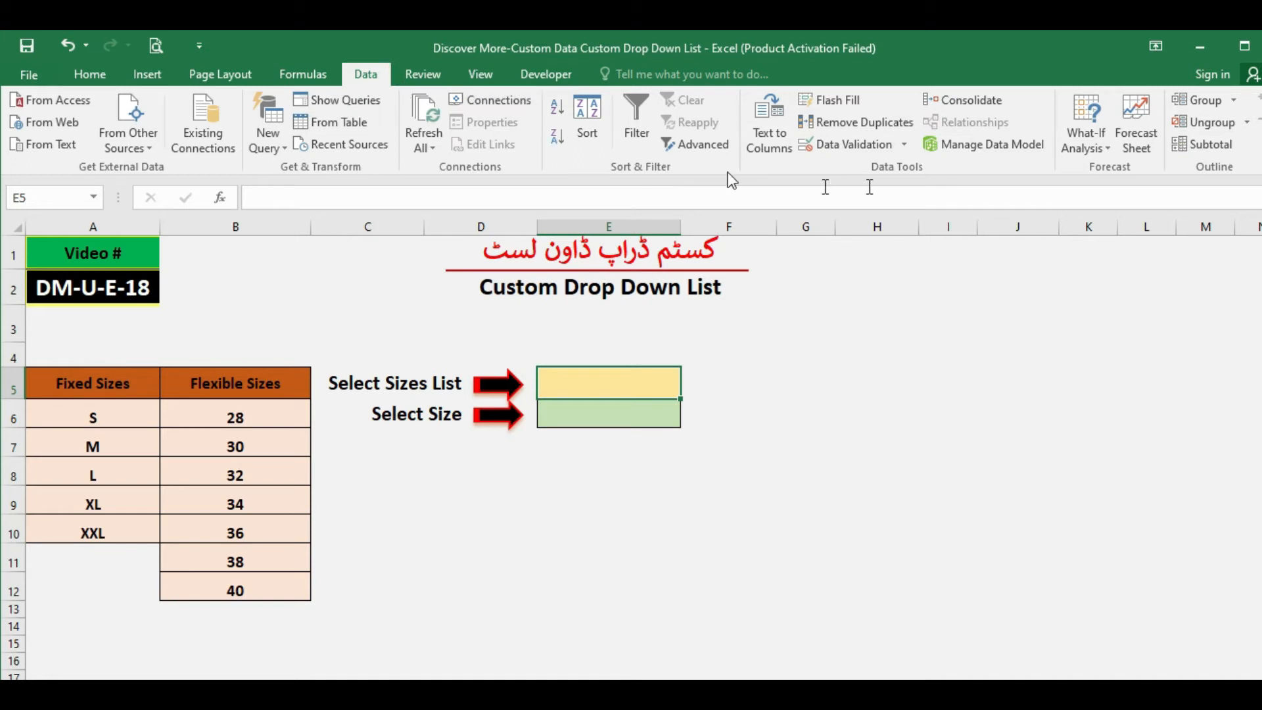
click(905, 145)
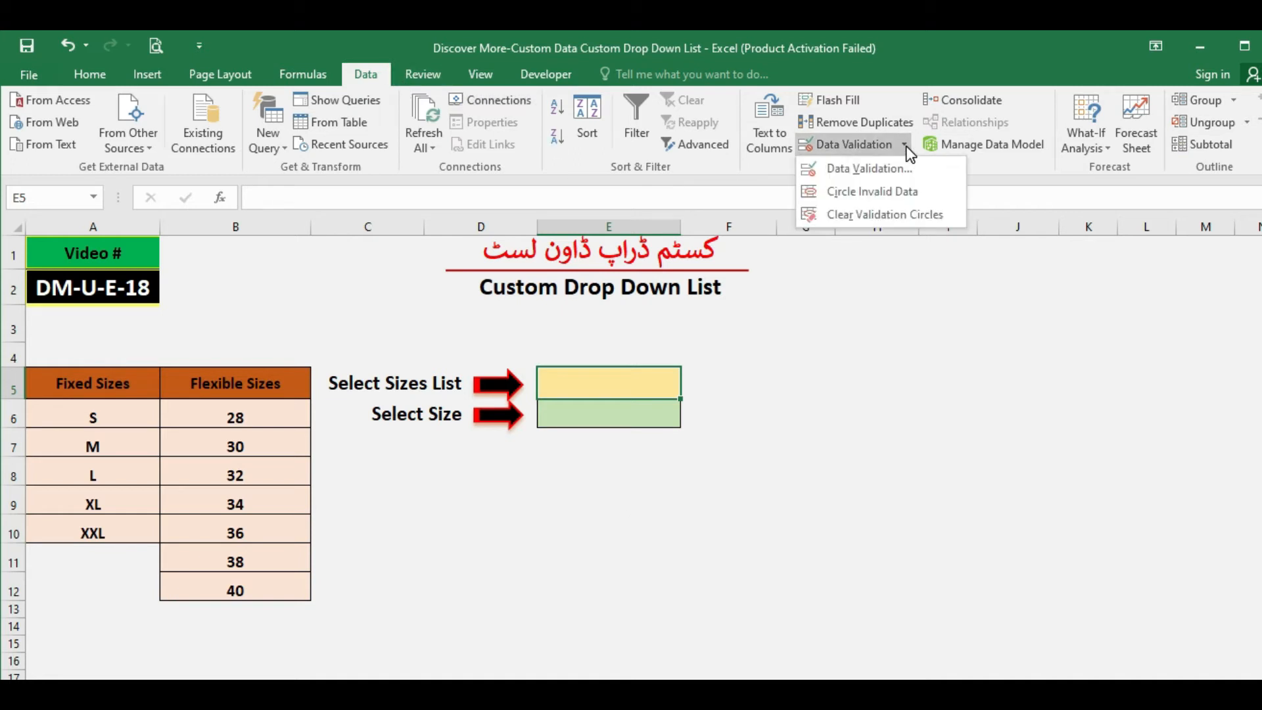
click(858, 172)
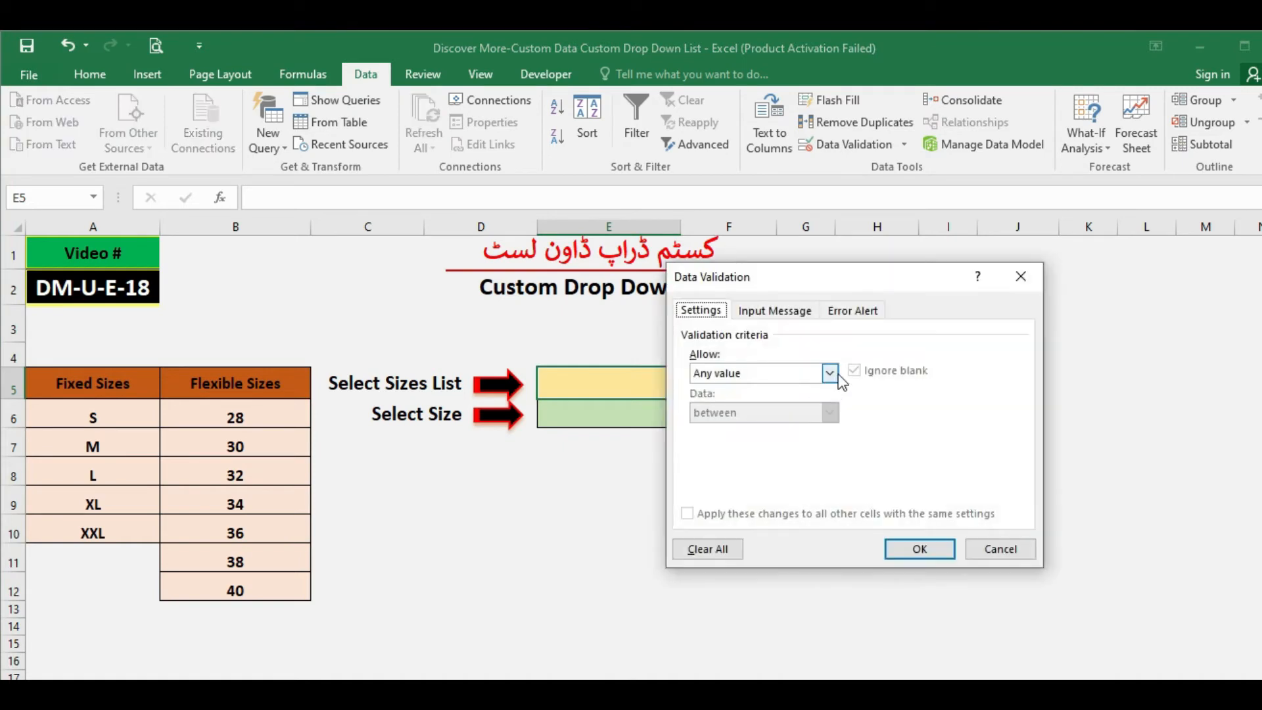
click(829, 373)
click(748, 431)
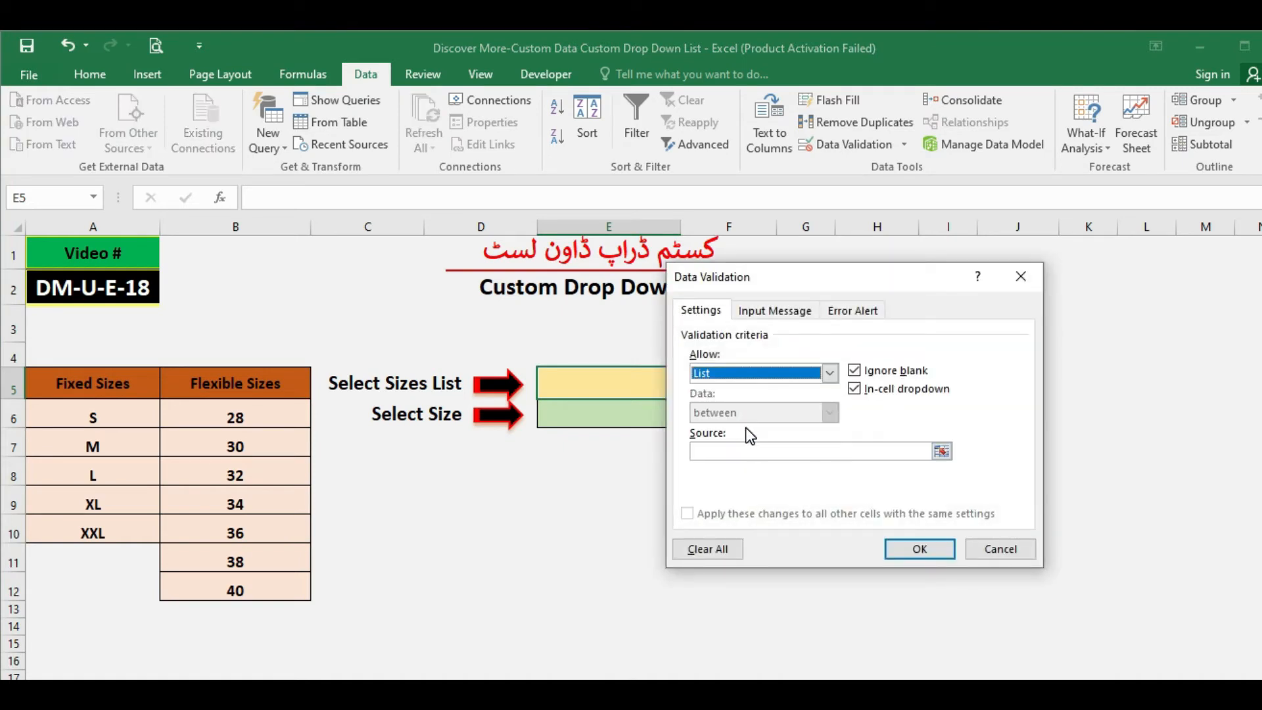
click(942, 452)
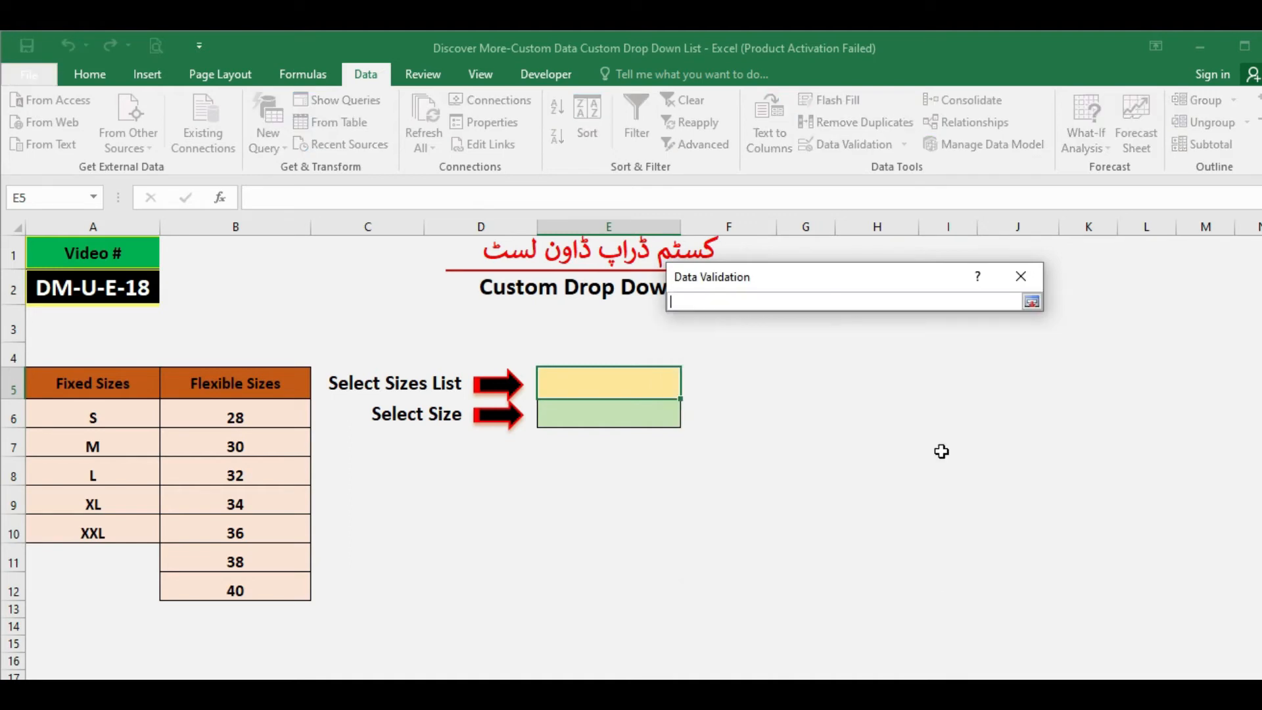
click(100, 383)
drag(105, 383, 216, 380)
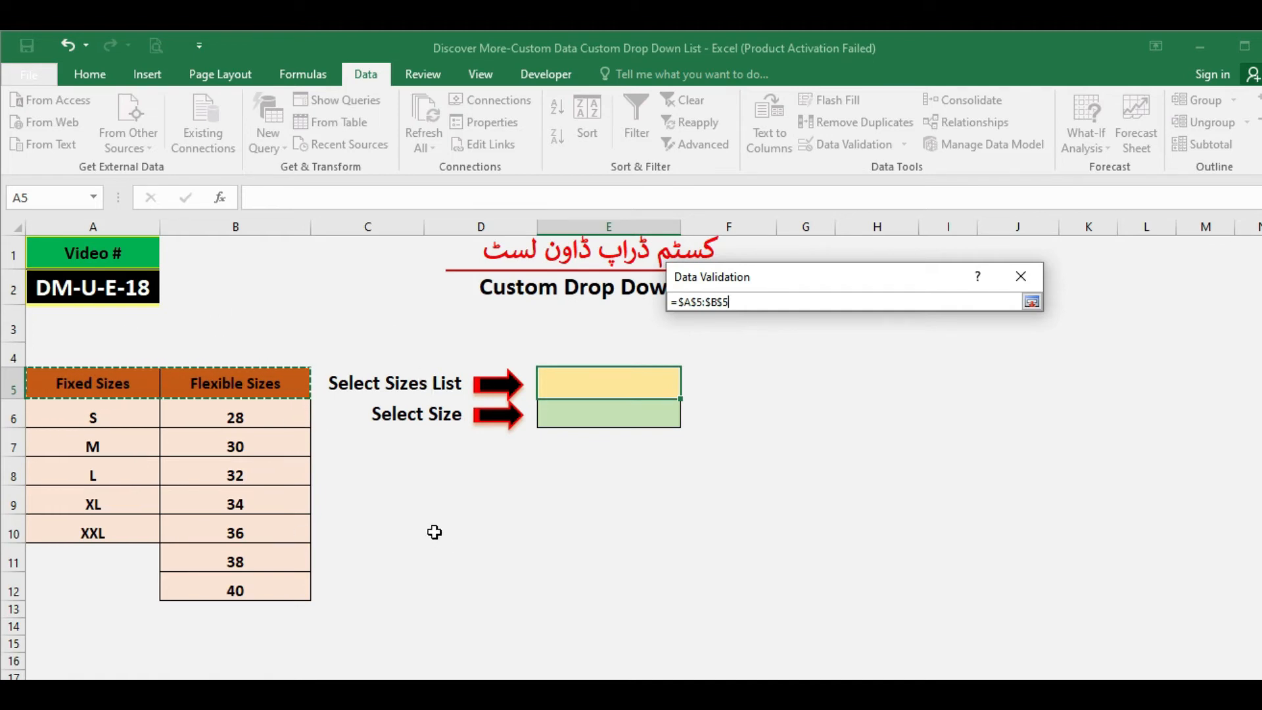
click(1033, 302)
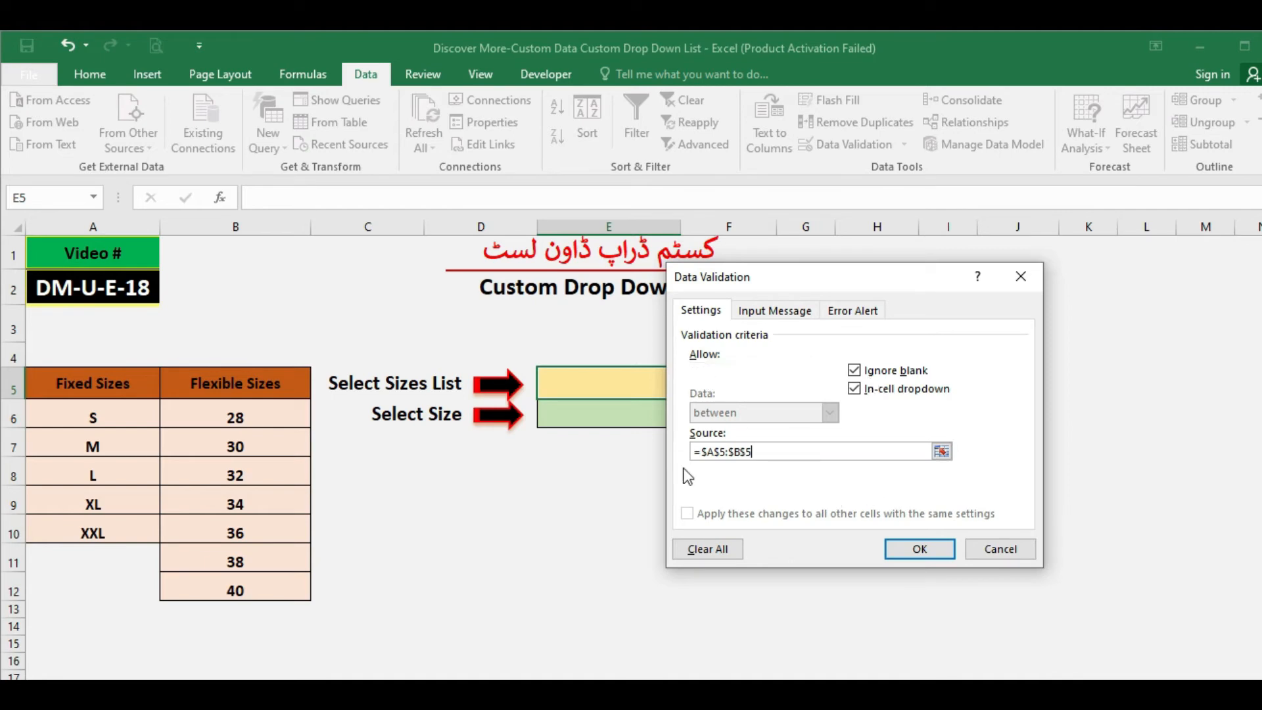
click(899, 550)
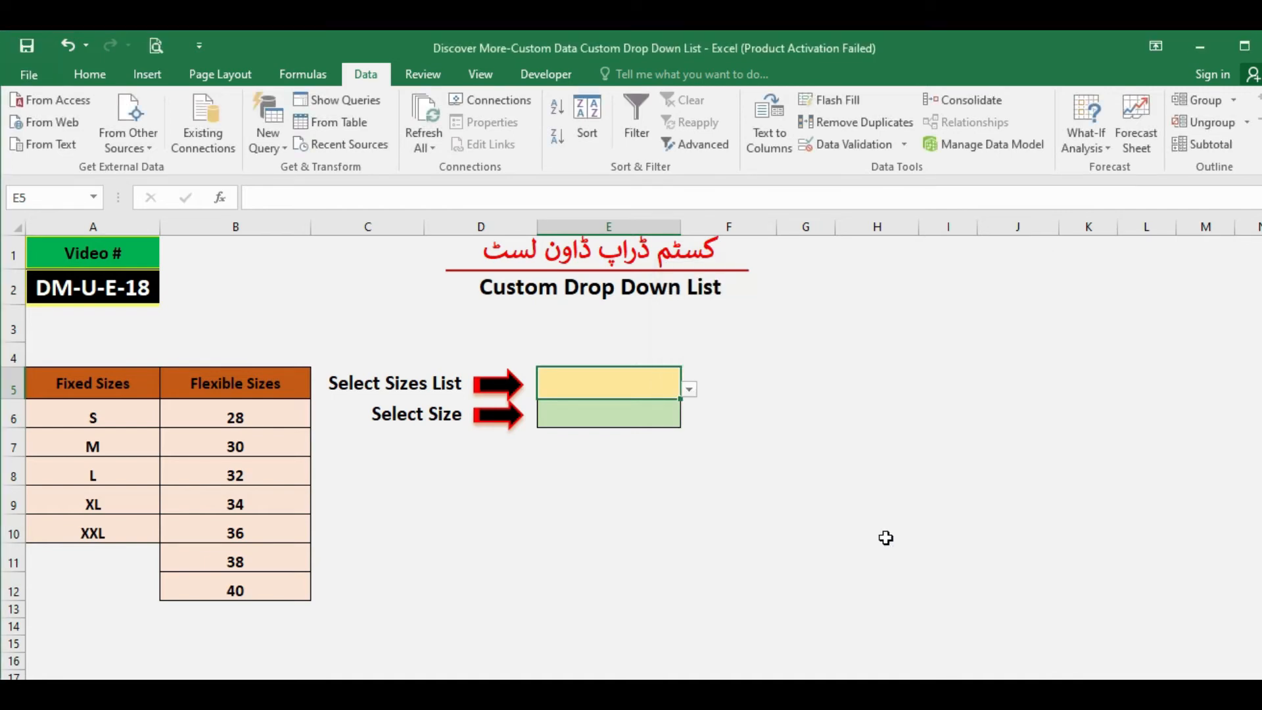
Step: Test the Select Sizes List drop-down in cell E5 by choosing Fixed Sizes
click(665, 501)
click(641, 385)
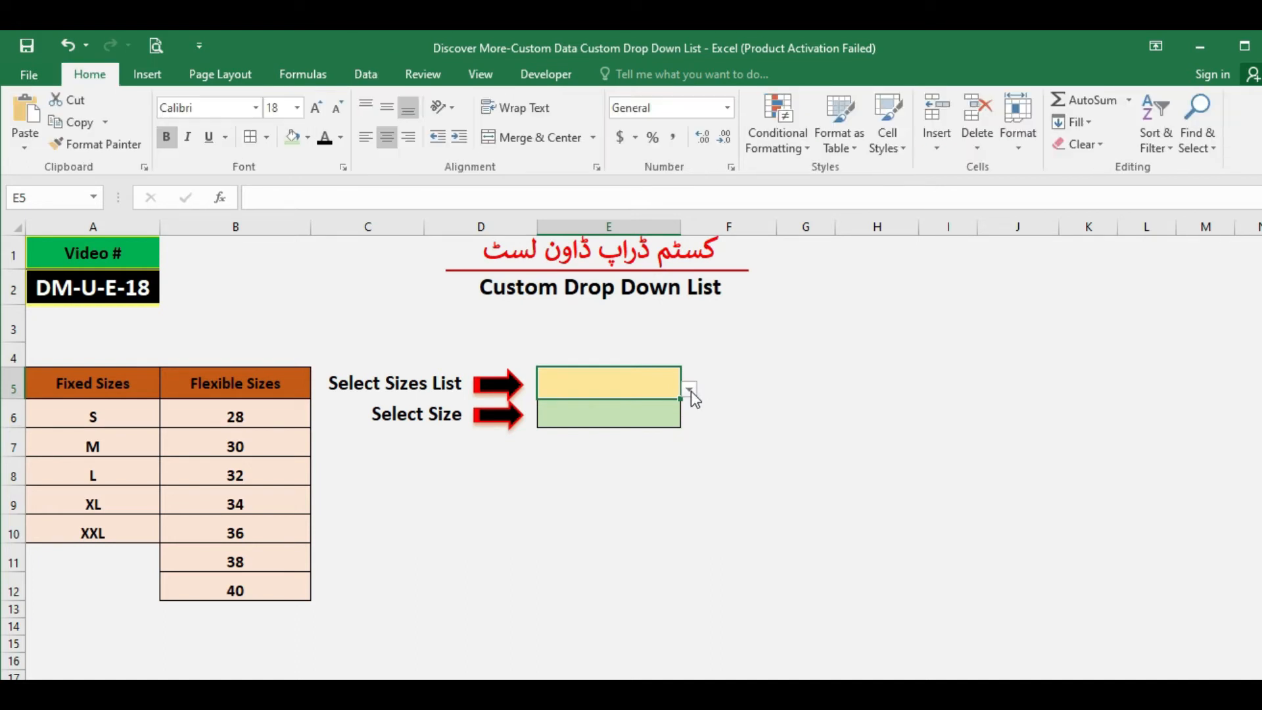
click(690, 391)
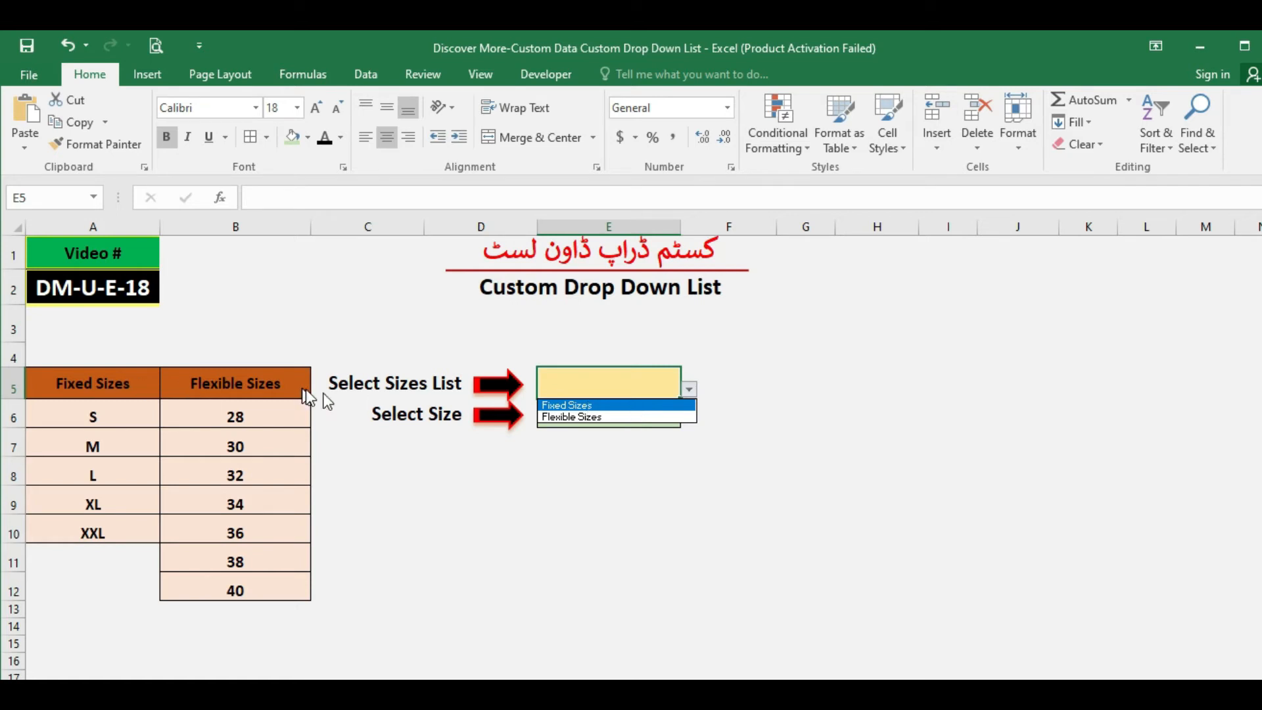
click(635, 406)
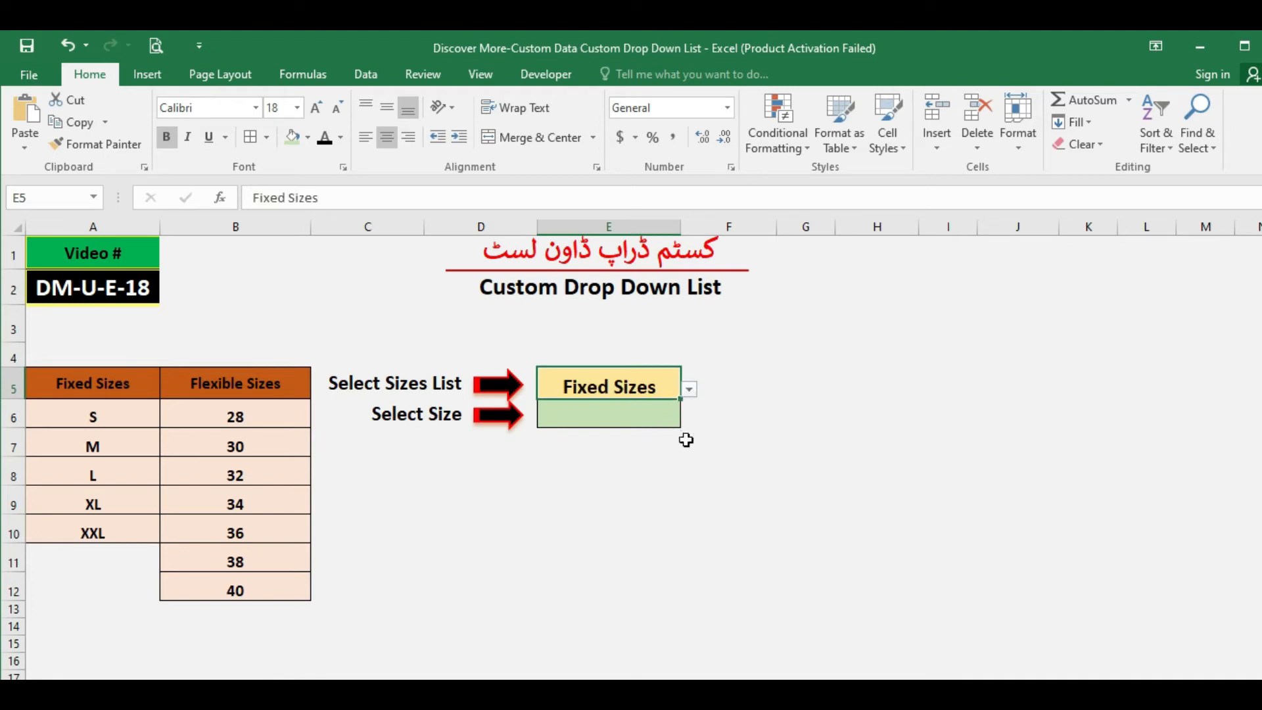
Step: Switch the Select Sizes List choice in cell E5 to Flexible Sizes
click(685, 436)
click(651, 390)
click(689, 390)
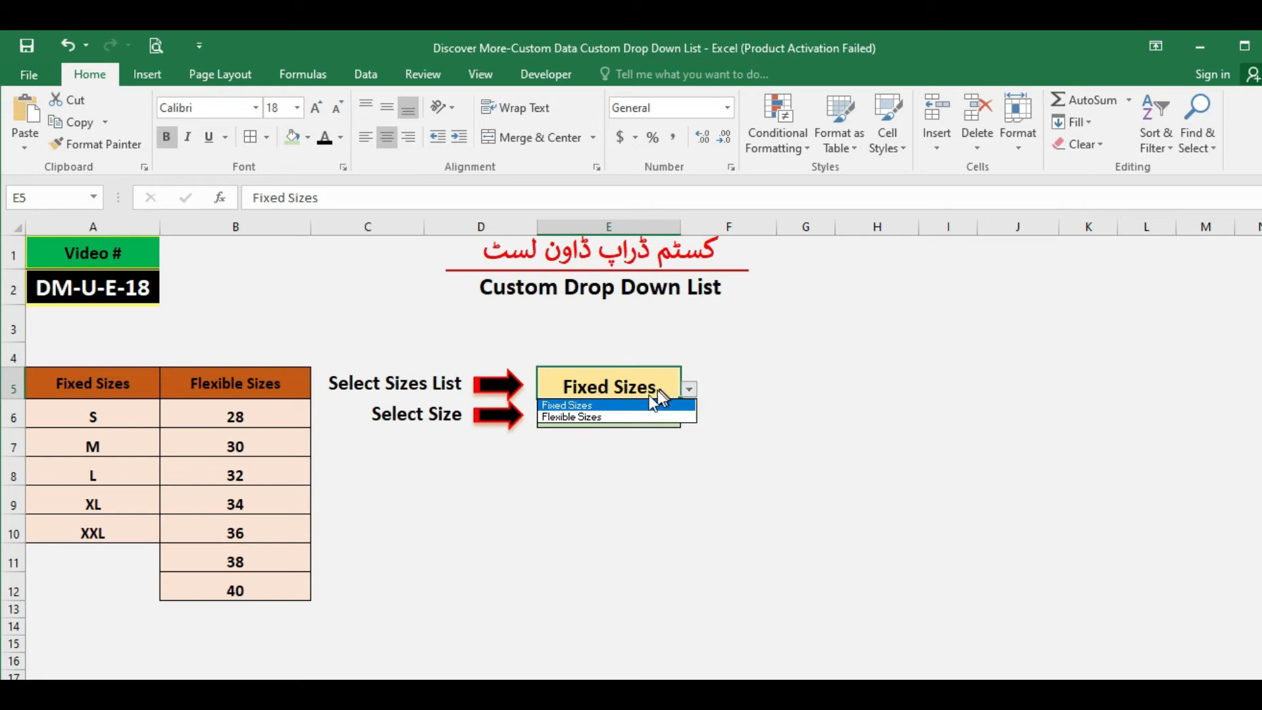
click(585, 417)
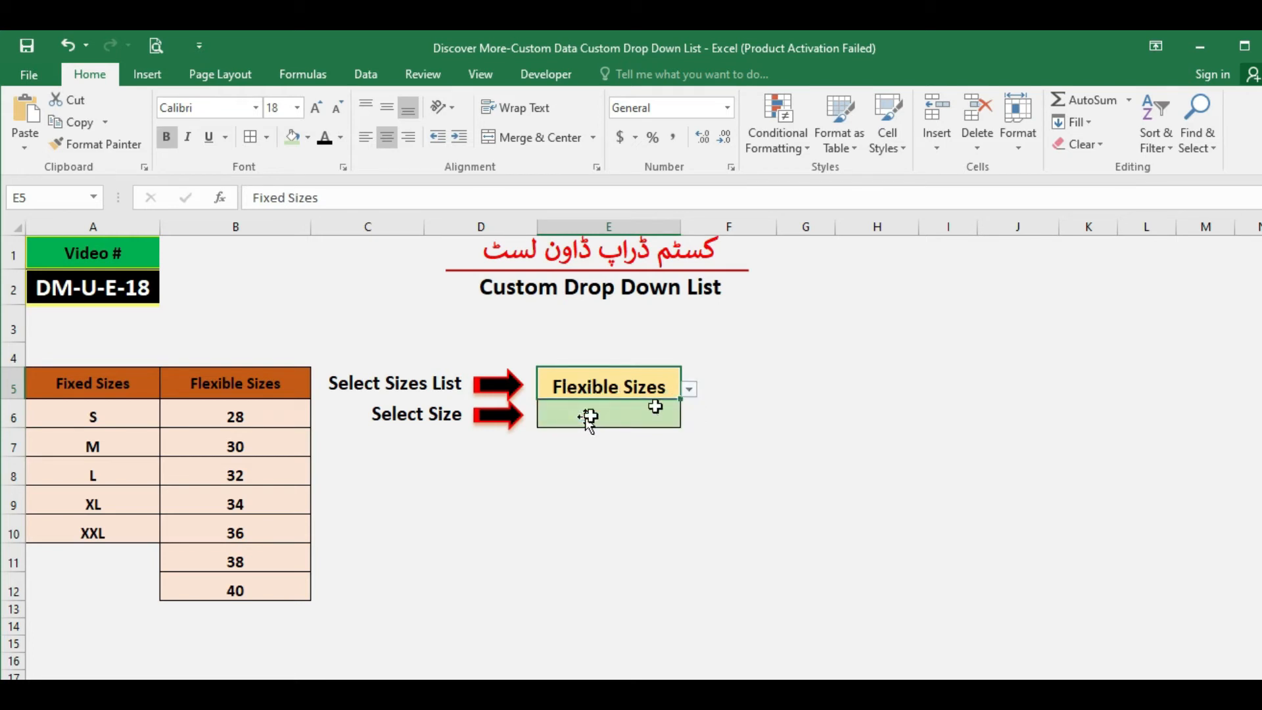
click(639, 471)
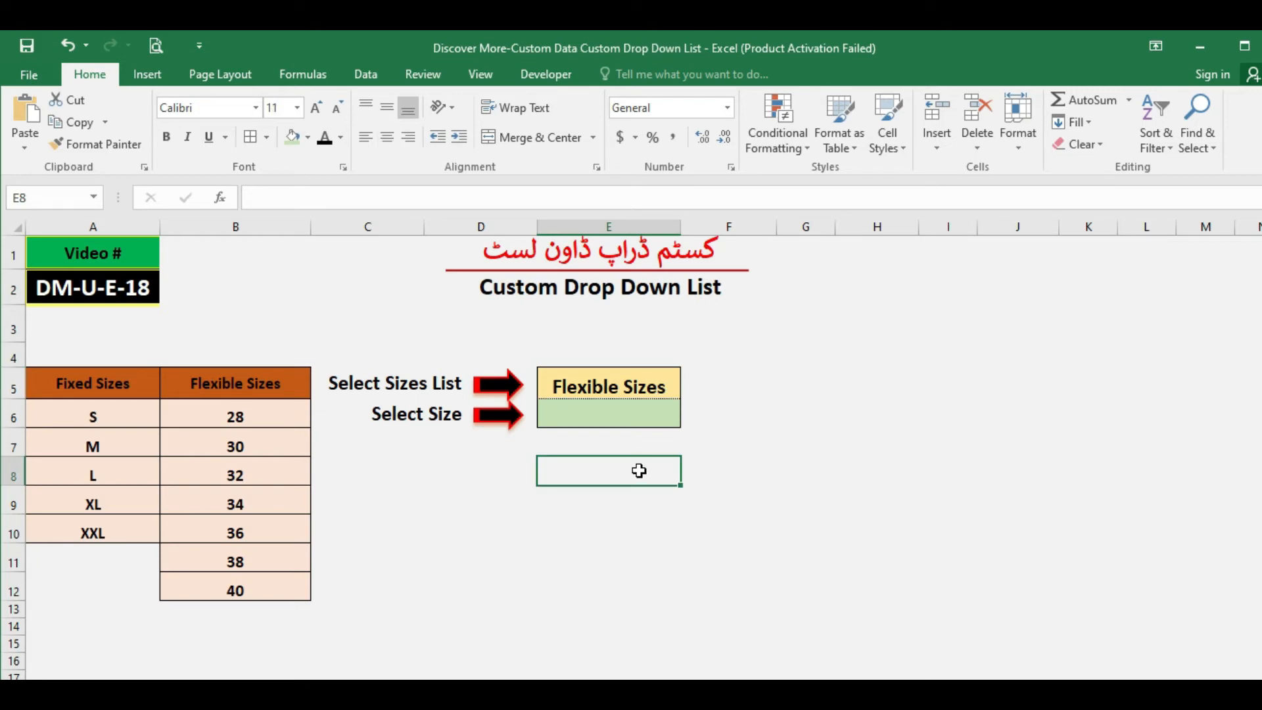
Step: Choose Flexible Sizes once more from the drop-down list in cell E5
click(637, 388)
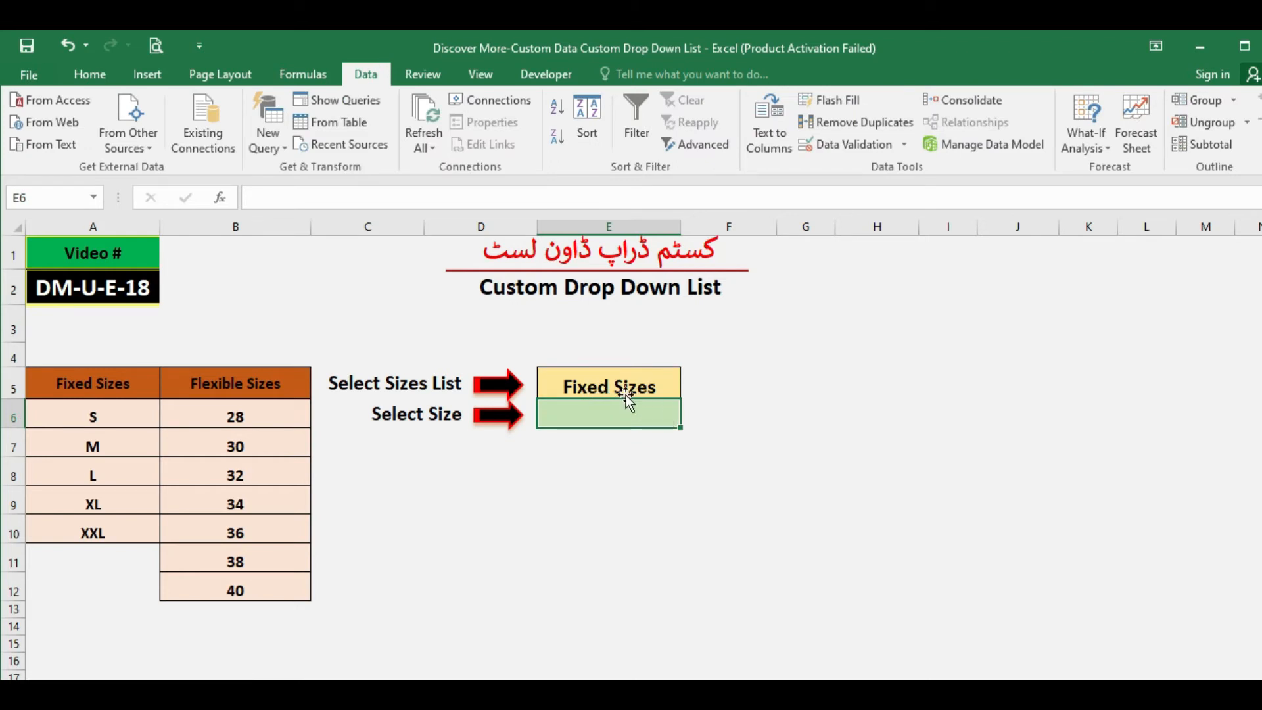
click(598, 387)
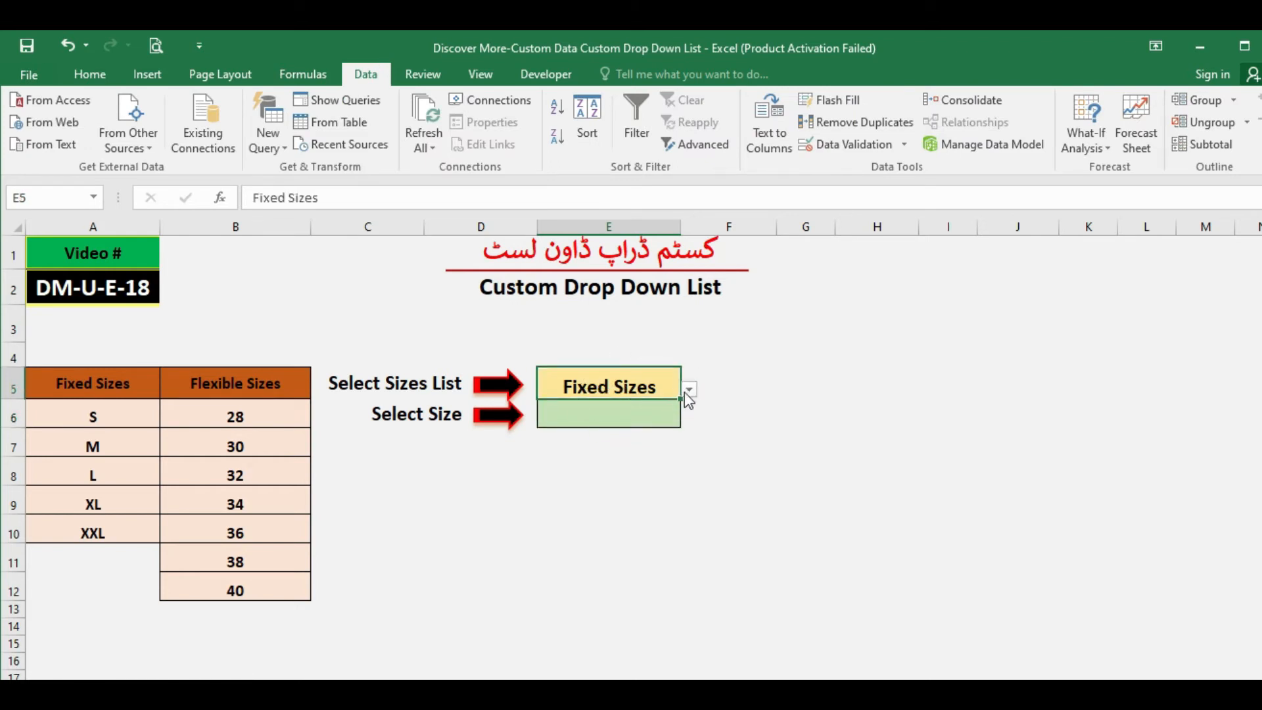
click(689, 391)
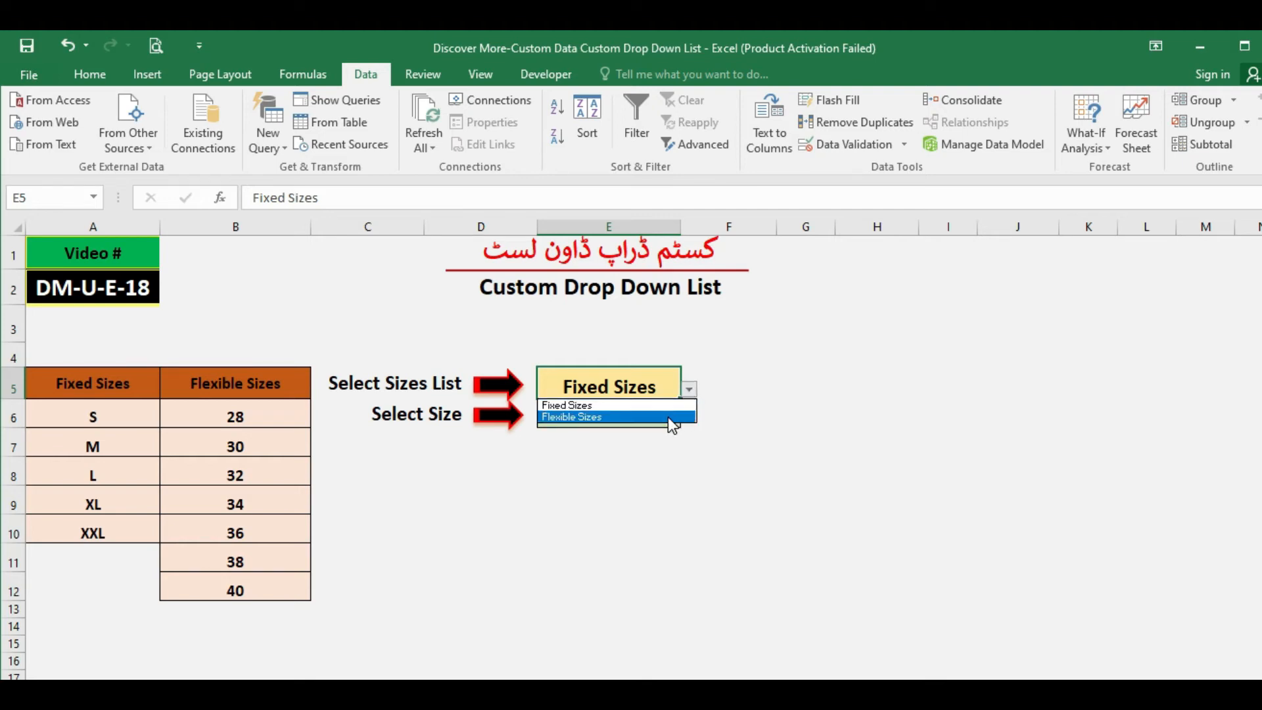
click(613, 416)
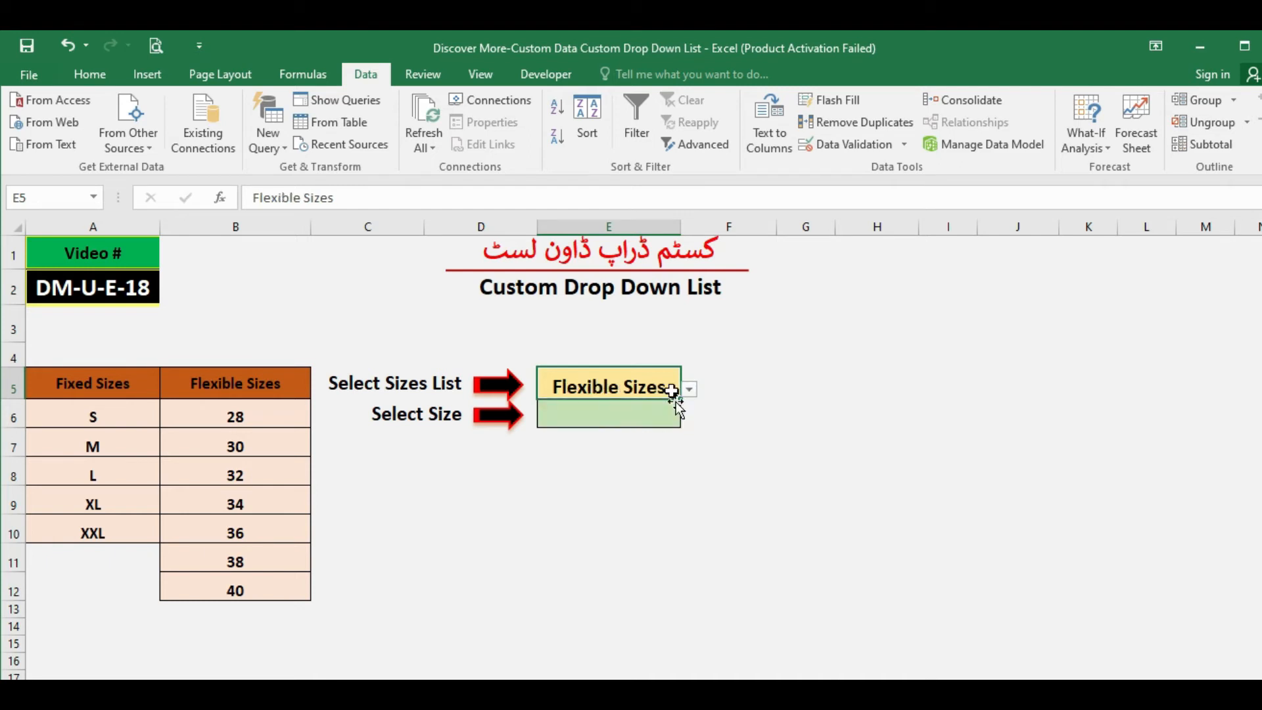
Step: Set up data validation for the Select Size cell E6 with List as the allowed type, keeping the cells beside it uncovered
click(595, 417)
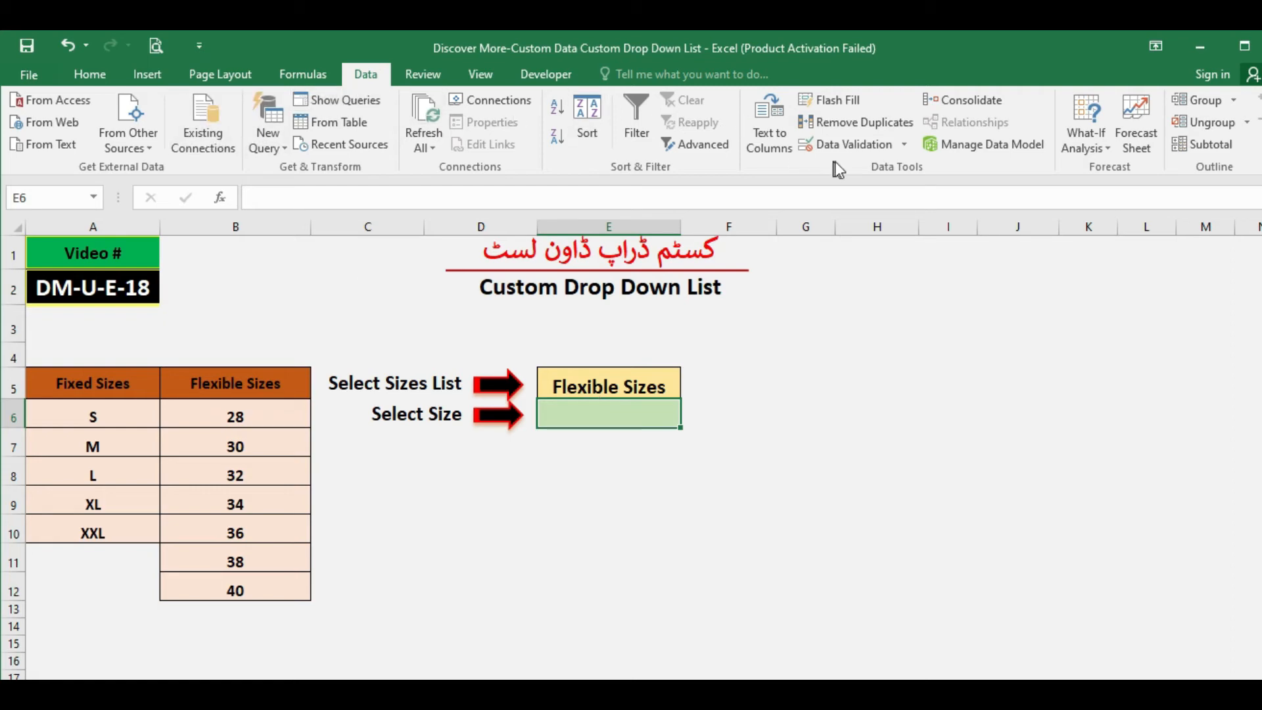
click(906, 143)
click(861, 167)
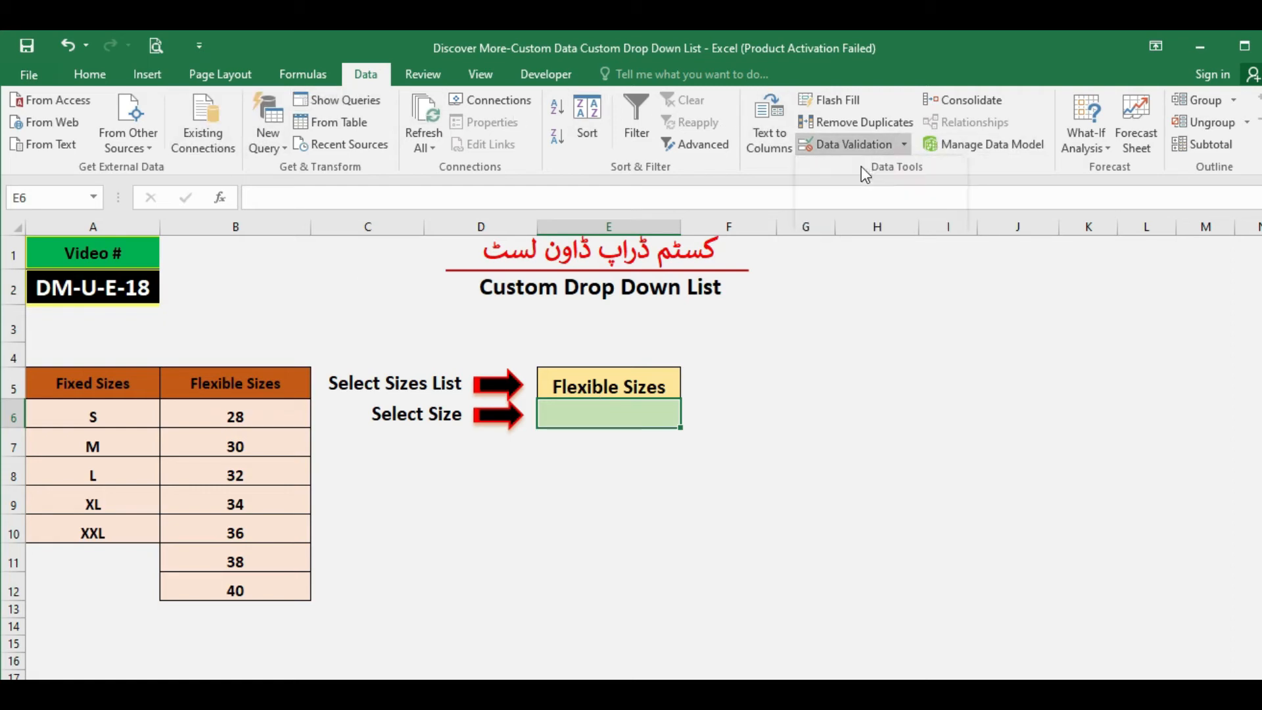
click(707, 346)
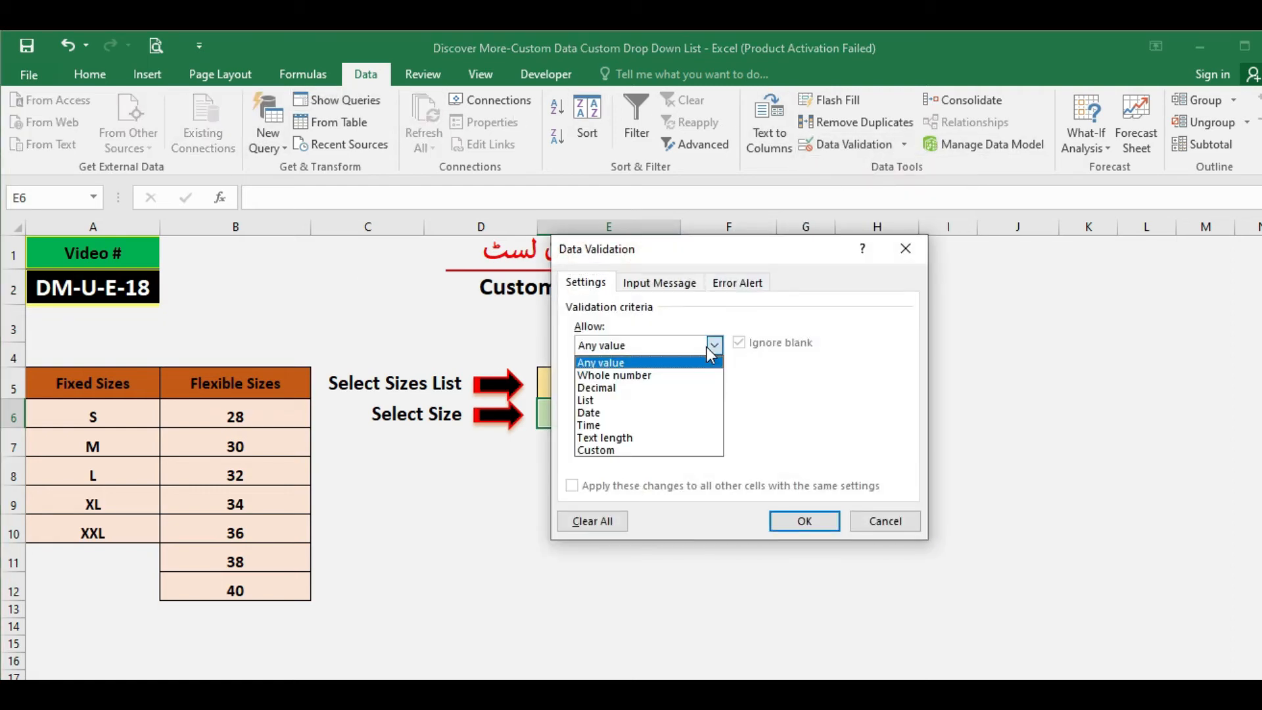
click(633, 401)
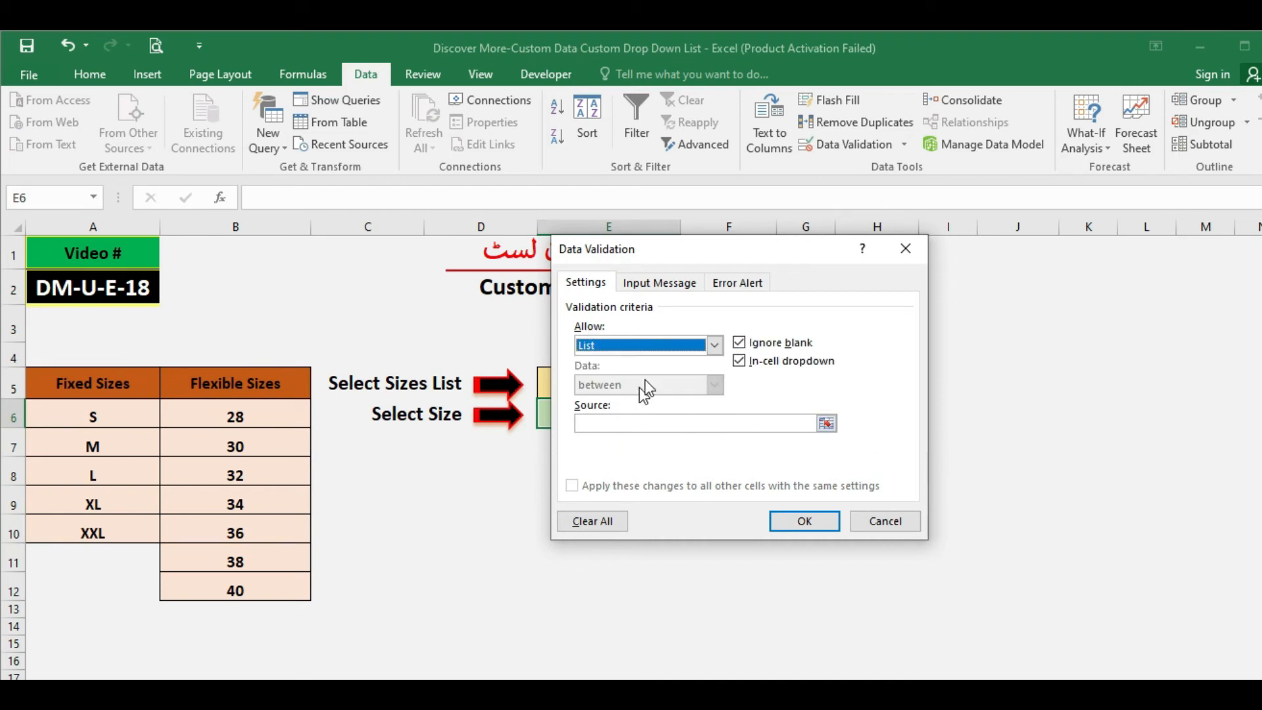
click(650, 424)
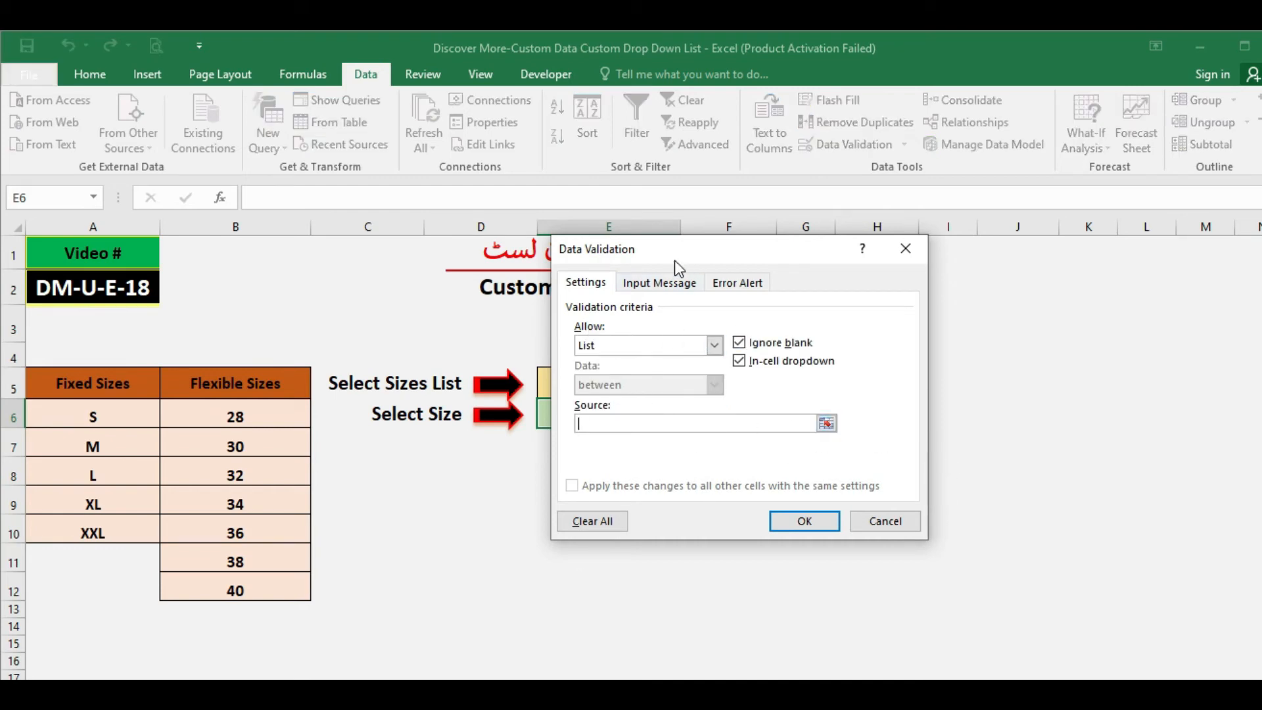
drag(662, 251, 810, 329)
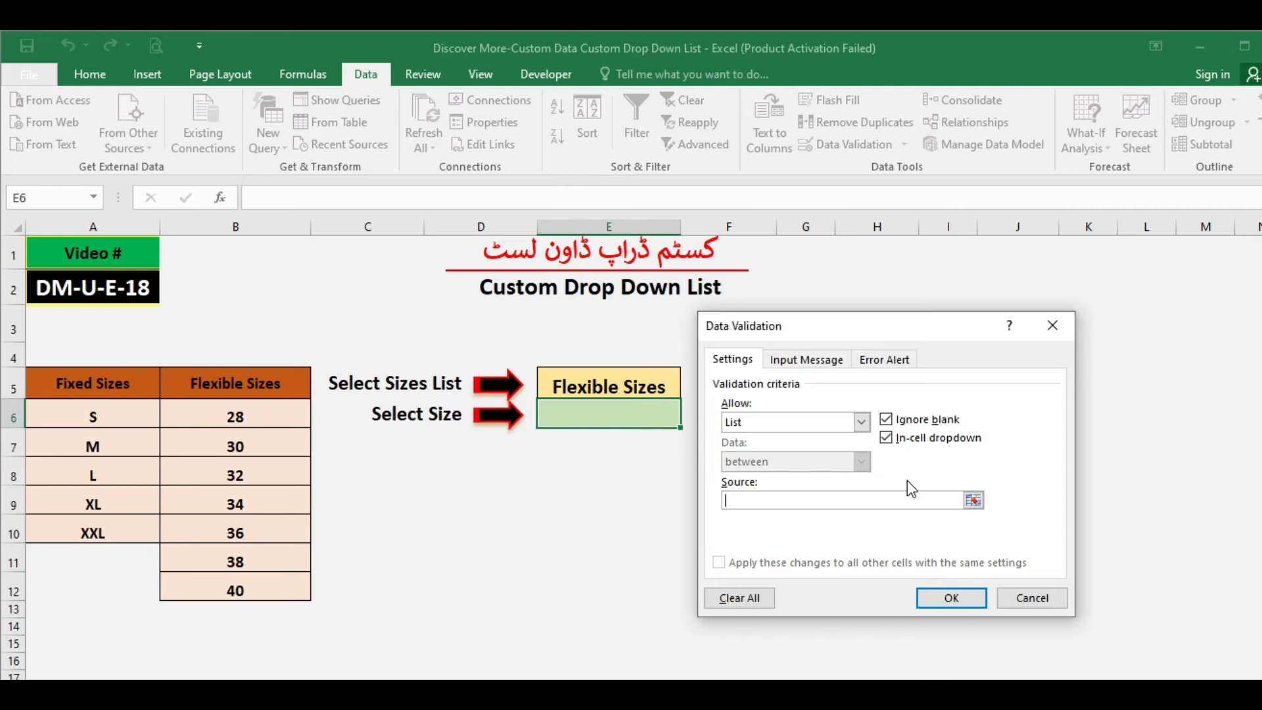
Step: Begin the list source formula for E6 with =IF($E$5="Flexible Sizes",$B$6:$B$12, as the first condition and its range
text(=IF()
click(587, 384)
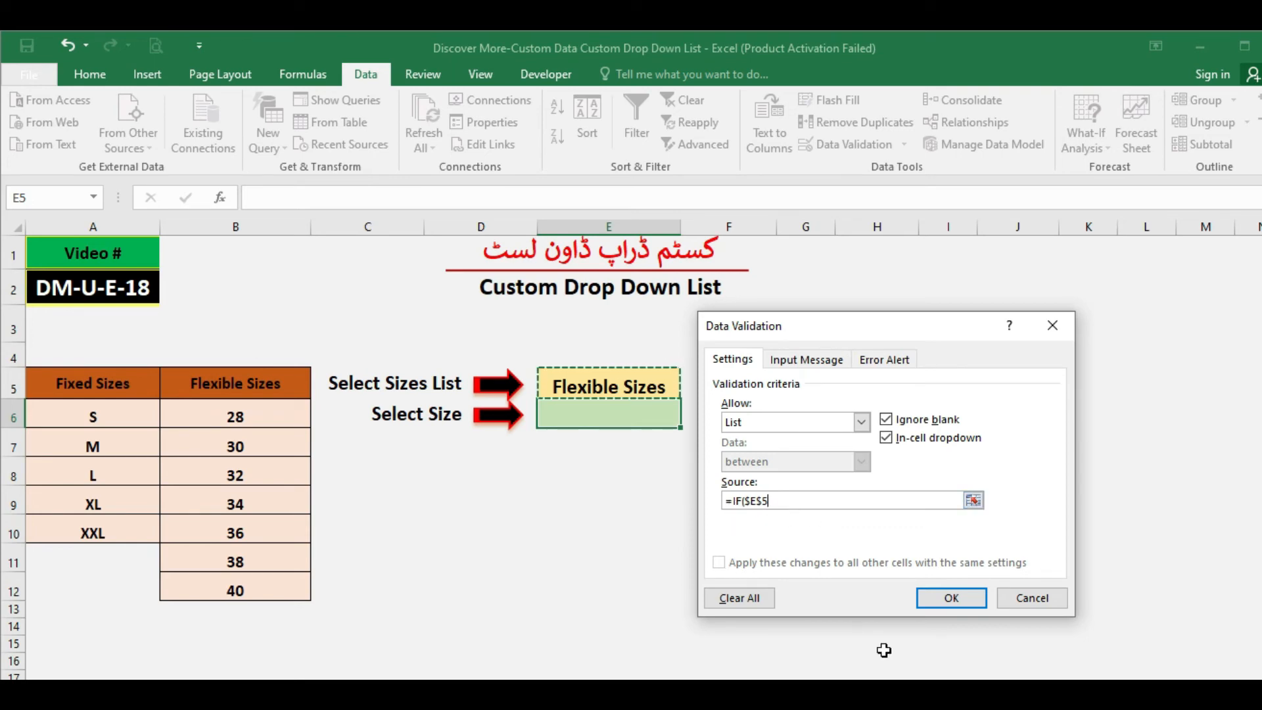
text(="fL)
key(BackSpace)
key(BackSpace)
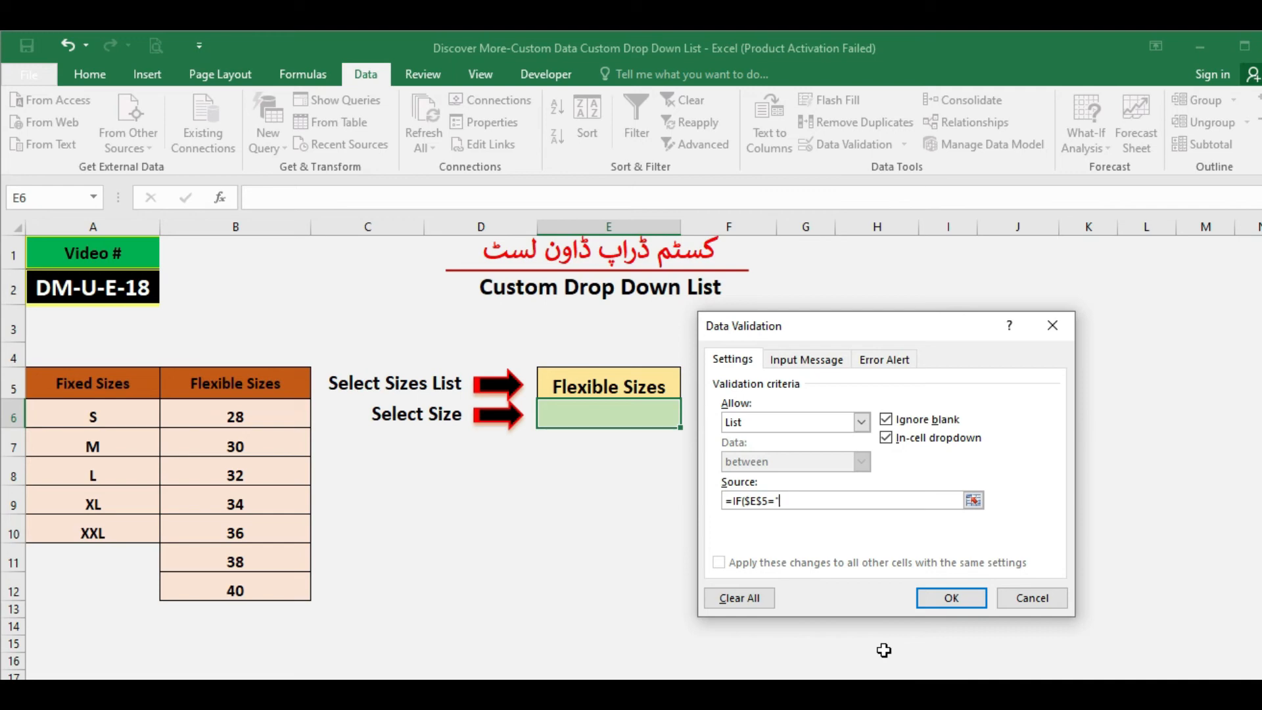
text(Flexible Sizes",)
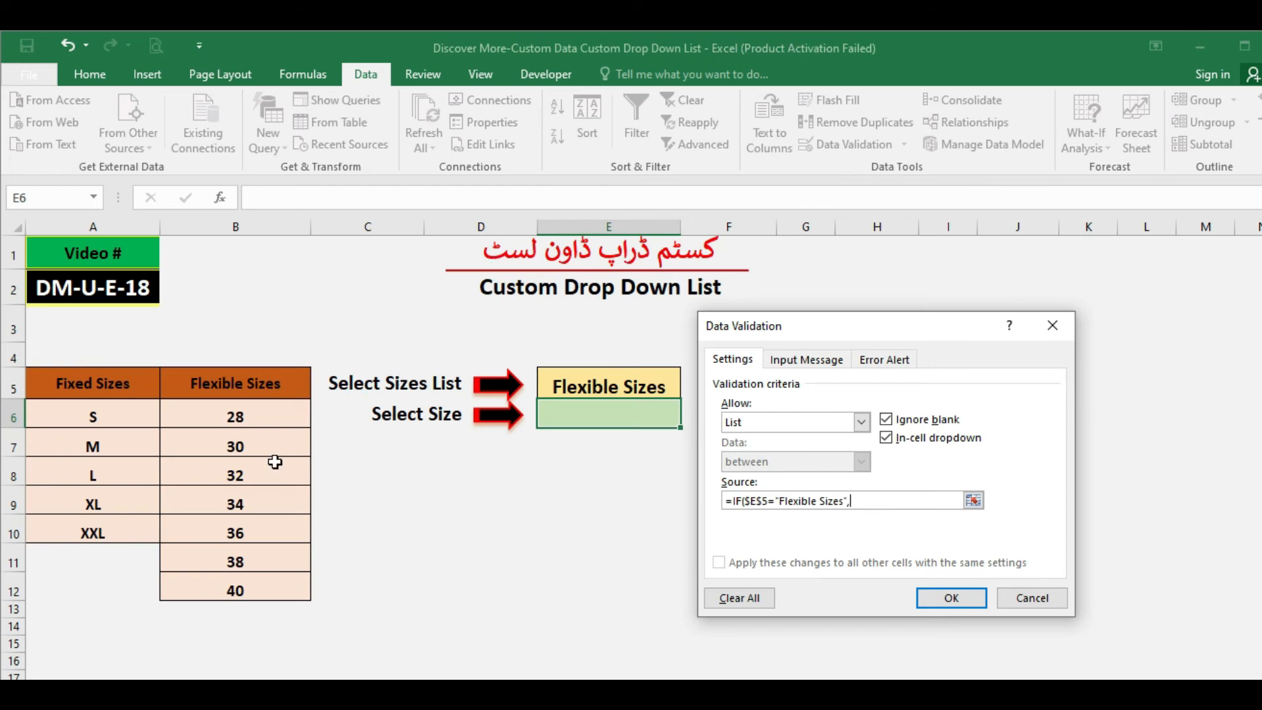
click(221, 421)
drag(220, 420, 222, 586)
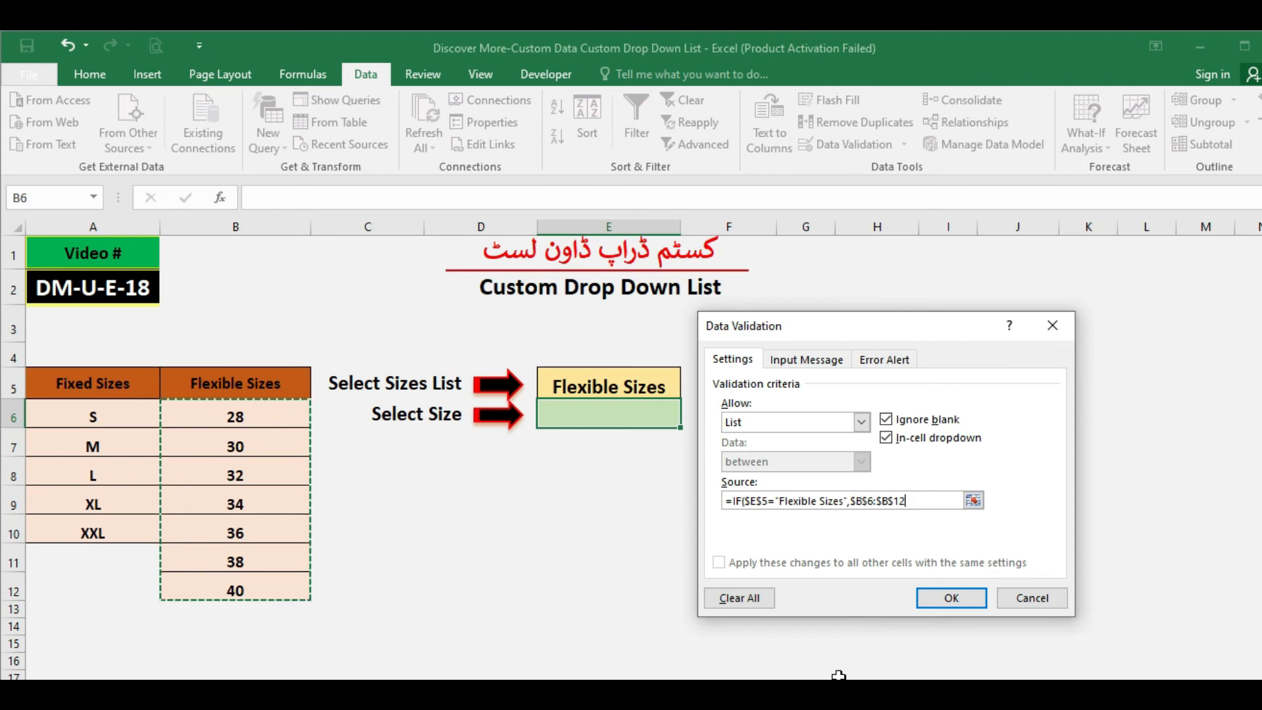
text(,)
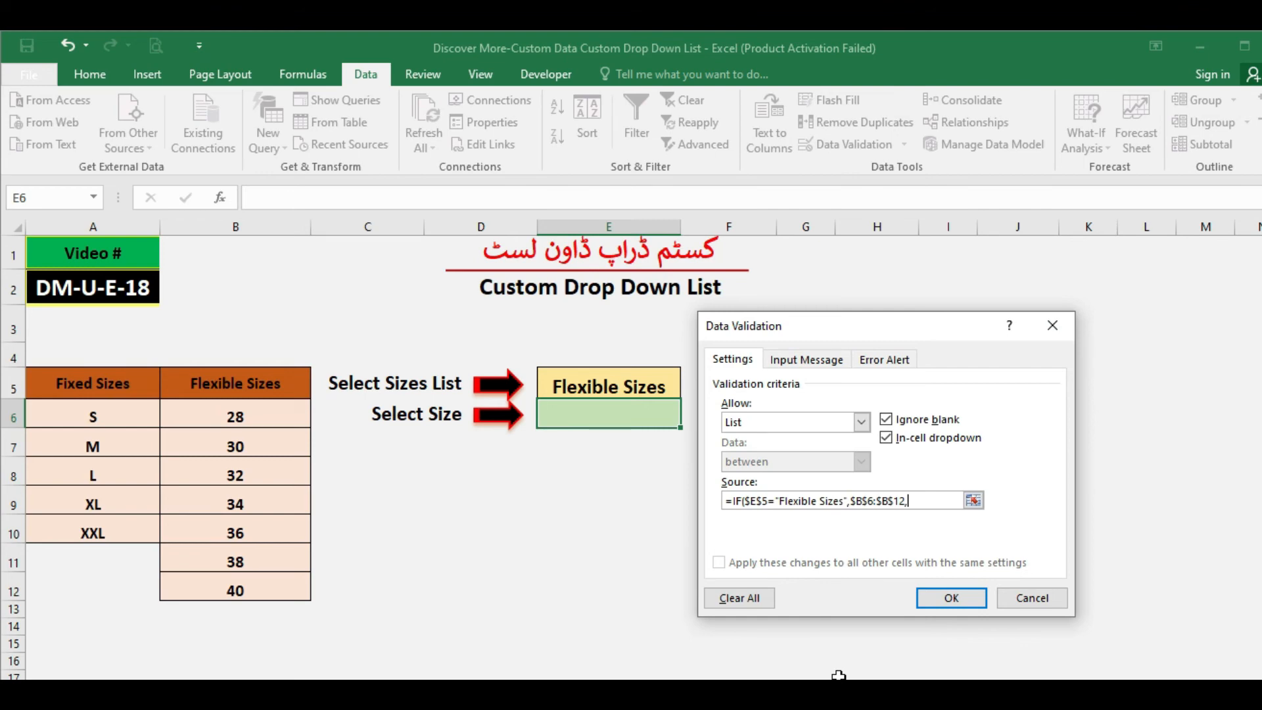
Step: Complete the source formula with the nested condition IF($E$5="Fixed Sizes",$A$6:$A$10)) and apply the validation to E6
text(=)
key(BackSpace)
text(IF()
click(598, 389)
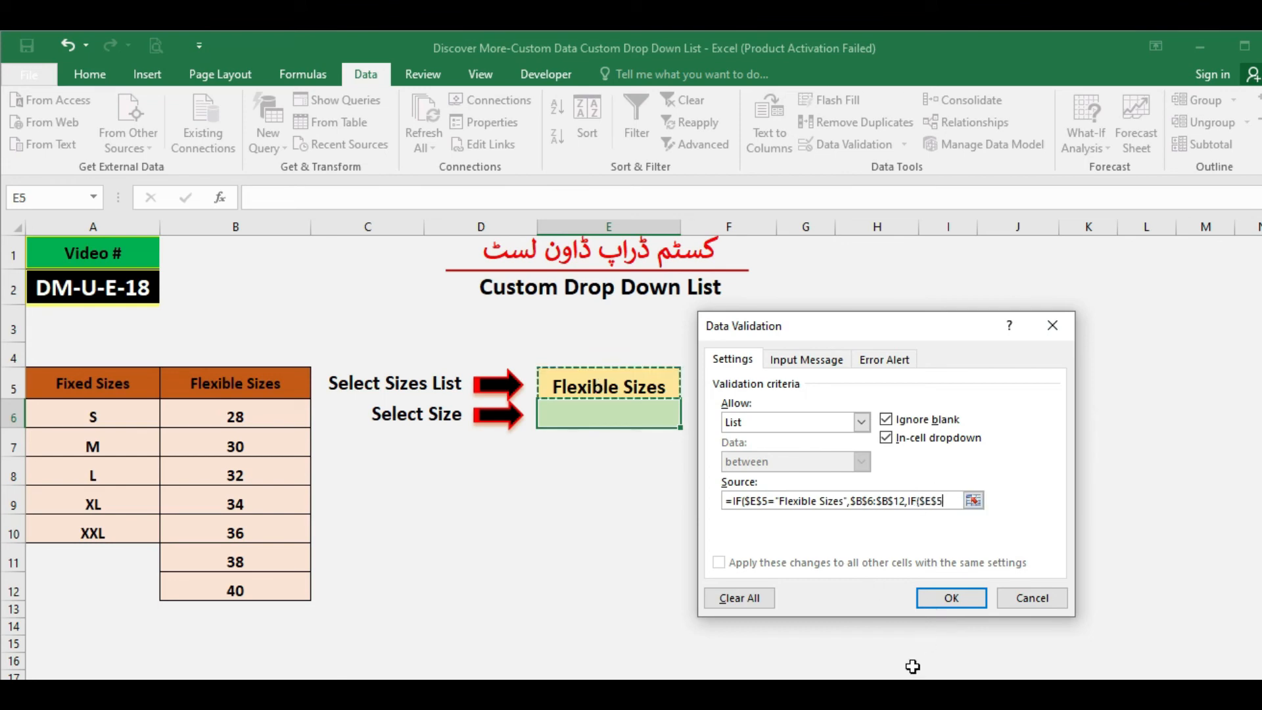
text(="Fixed)
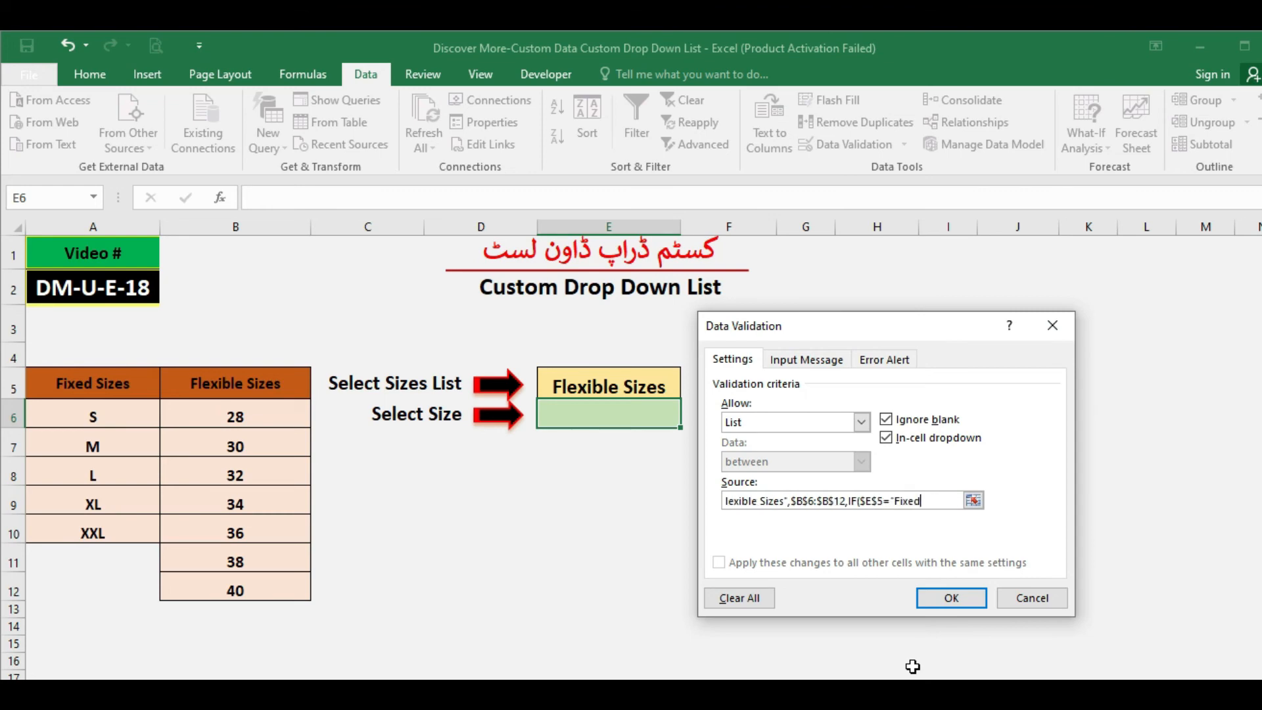
text( Sizes)
text(,)
drag(97, 417, 94, 531)
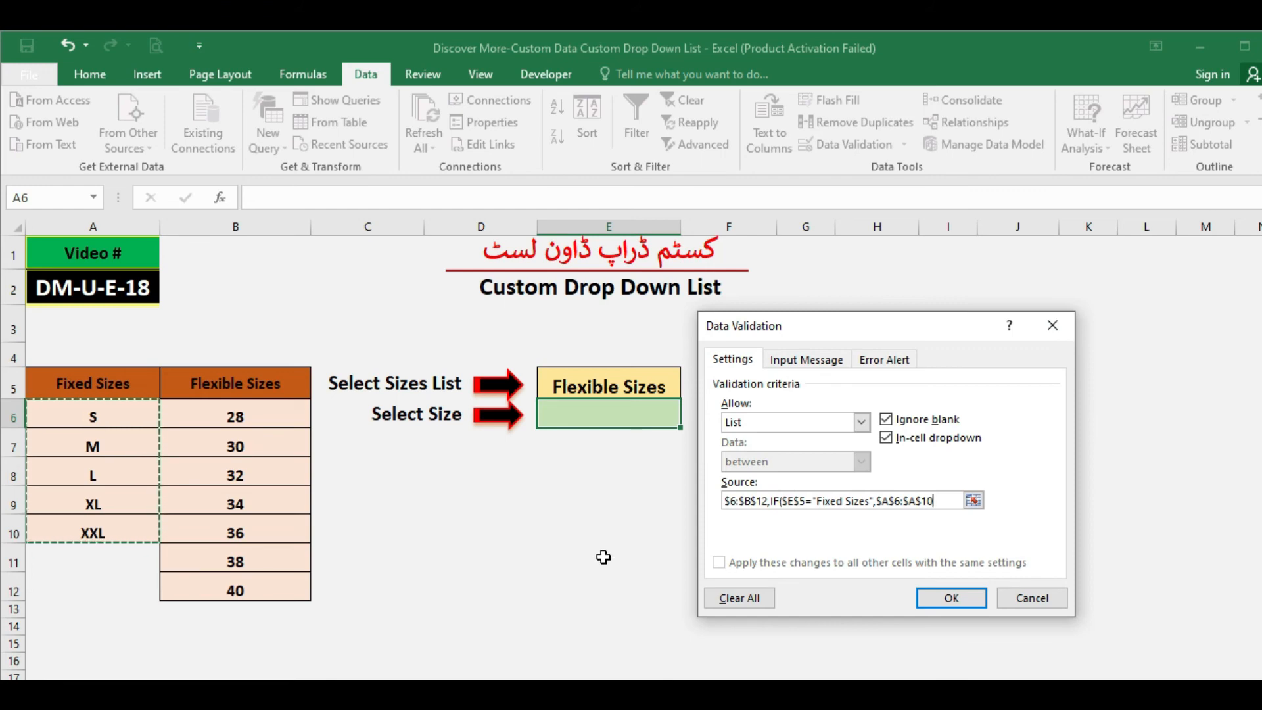
text())
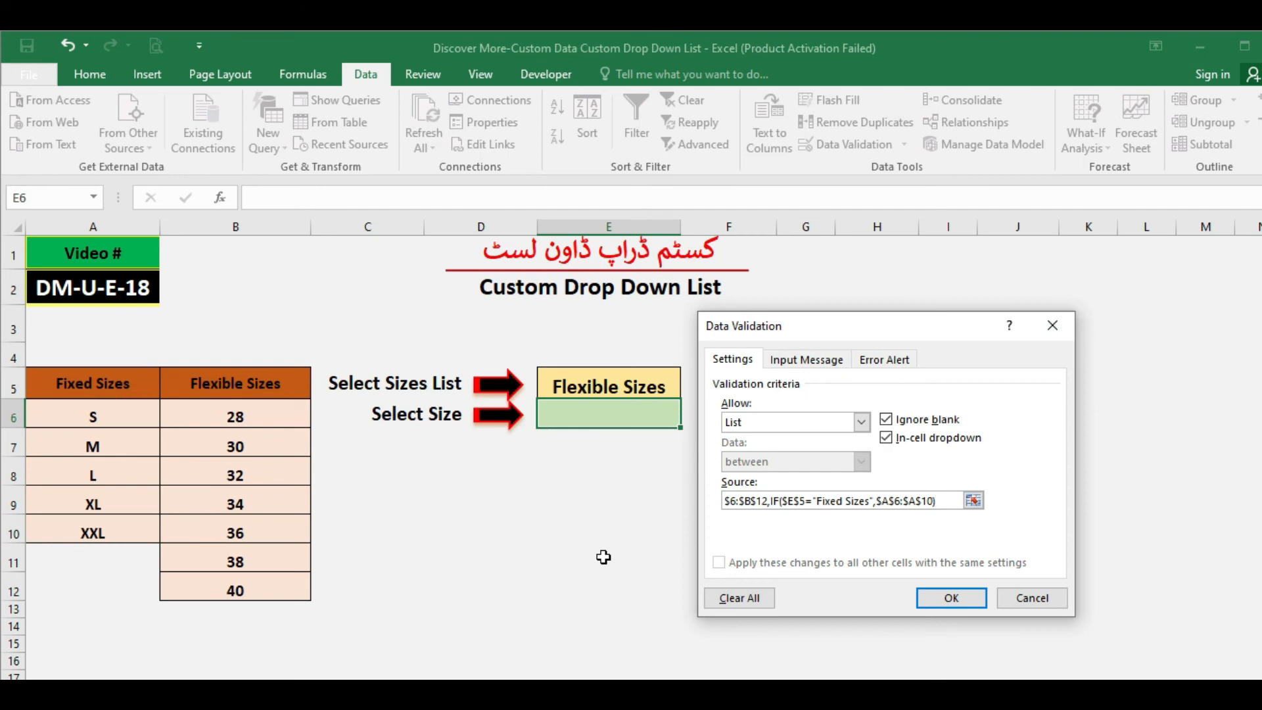
text())
click(952, 599)
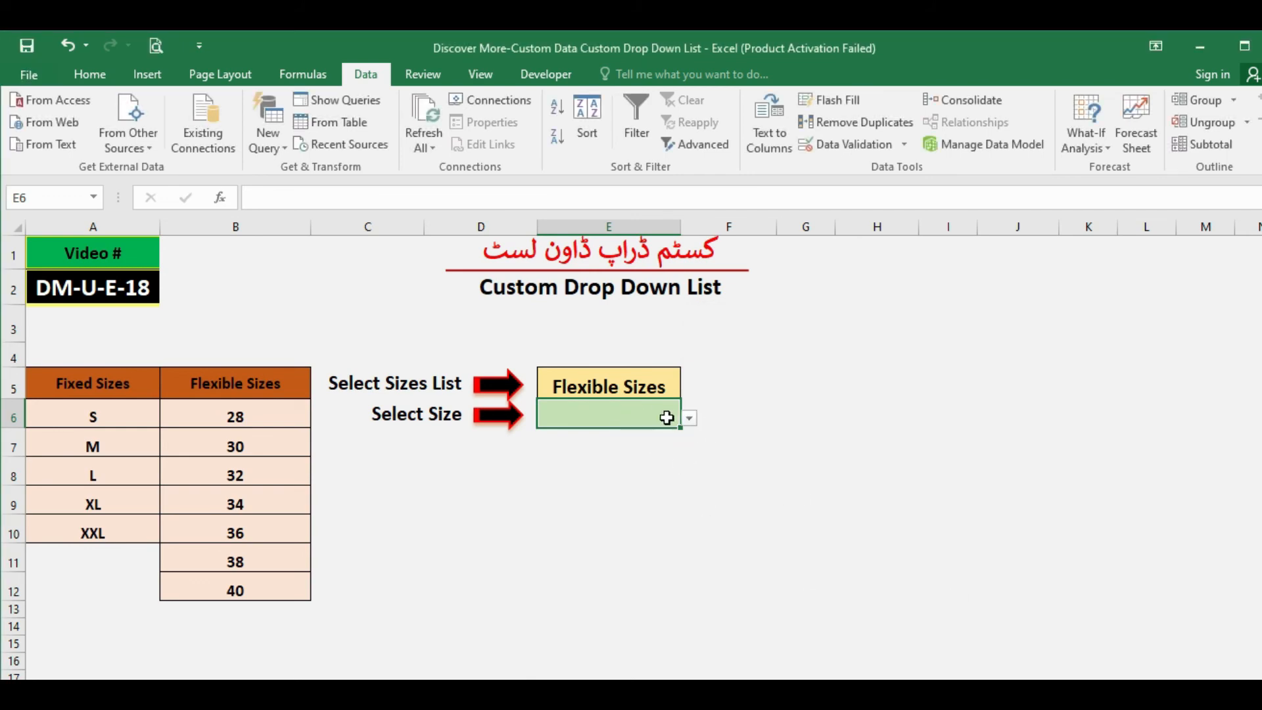
Step: Enter "وارننگ آپ کا منتخب کردہ سائز دستیاب نہیں ہے" as the error alert message in the data validation of E6
click(906, 144)
click(850, 165)
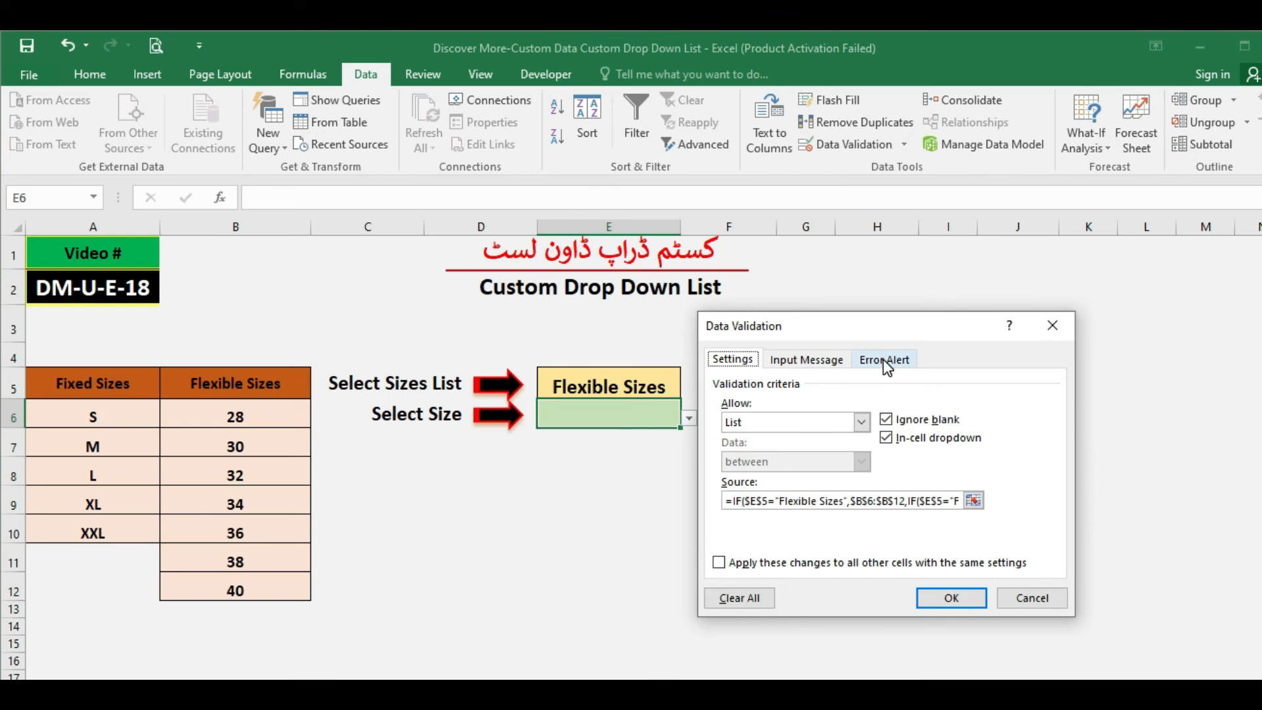
click(883, 359)
click(921, 501)
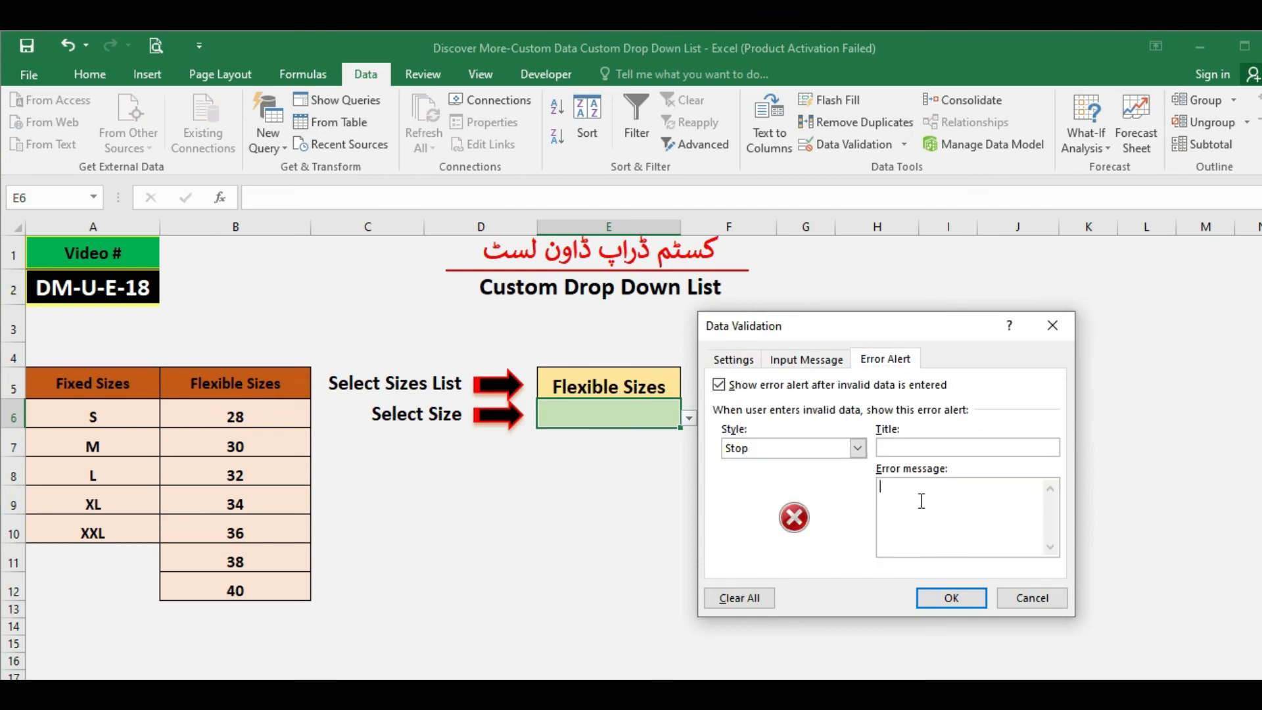
text(وارننگ آپ کا منتخب کردہ سائز دستیاب نہیں ہے)
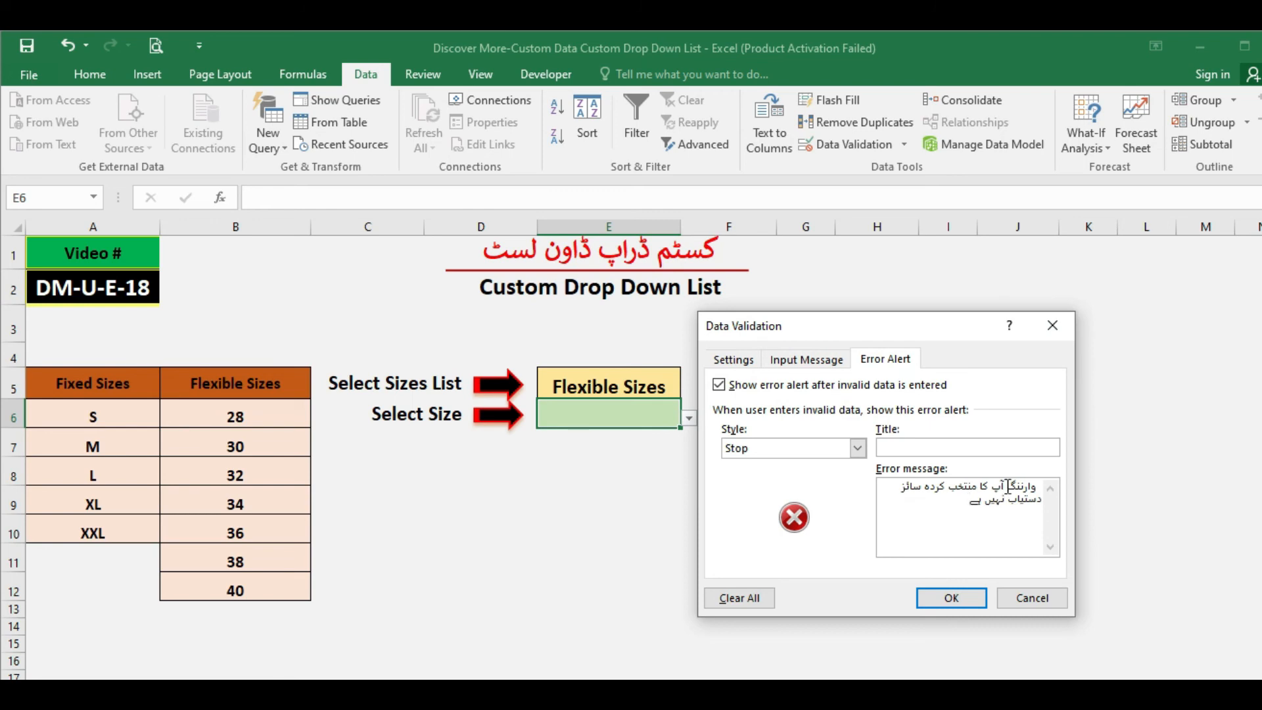
Step: Move the word "وارننگ" from the error message into the alert title and apply the validation to E6
drag(1007, 486, 1040, 487)
key(ctrl+c)
key(Delete)
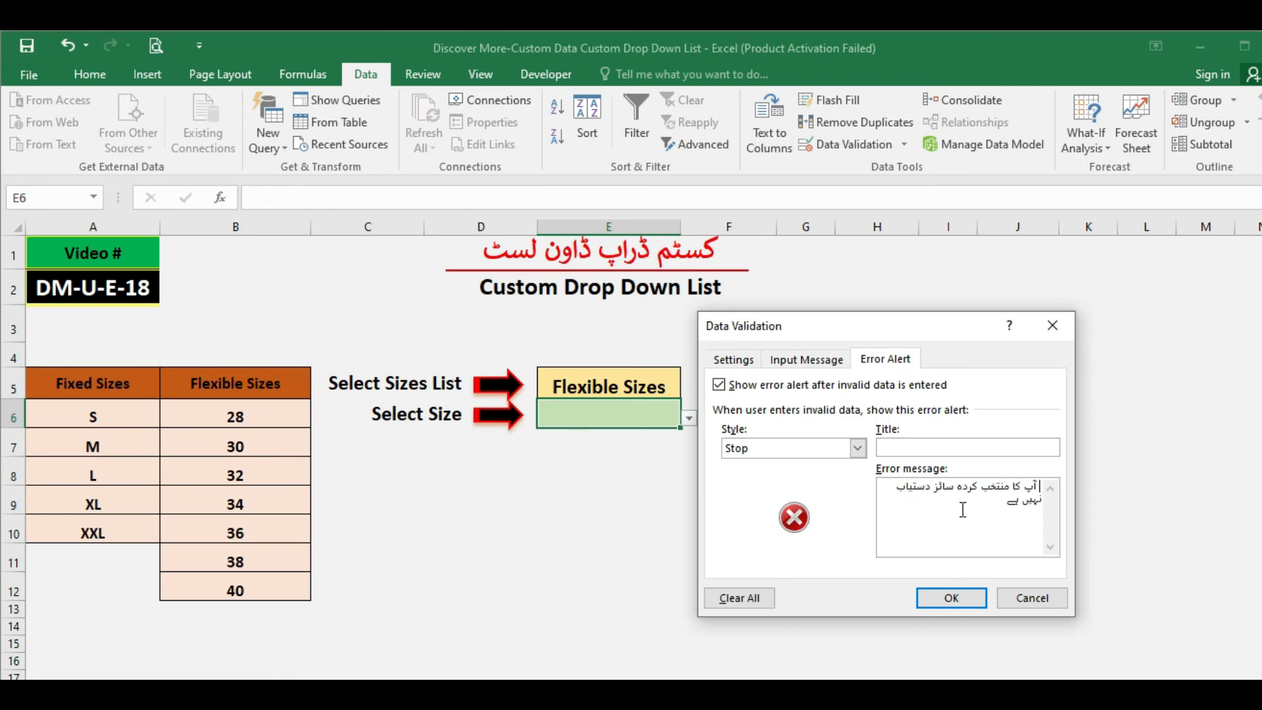
click(929, 446)
key(ctrl+v)
click(947, 598)
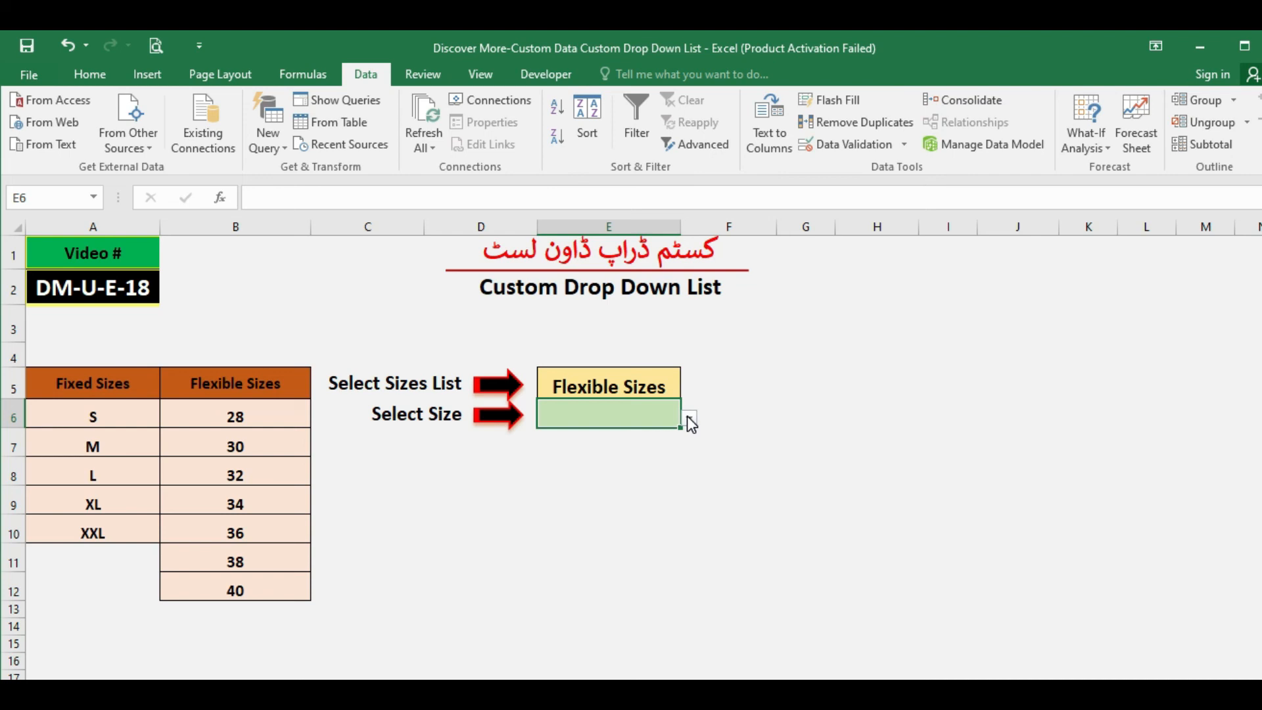
Step: Choose size 36 from the drop-down list in the Select Size cell E6
click(688, 418)
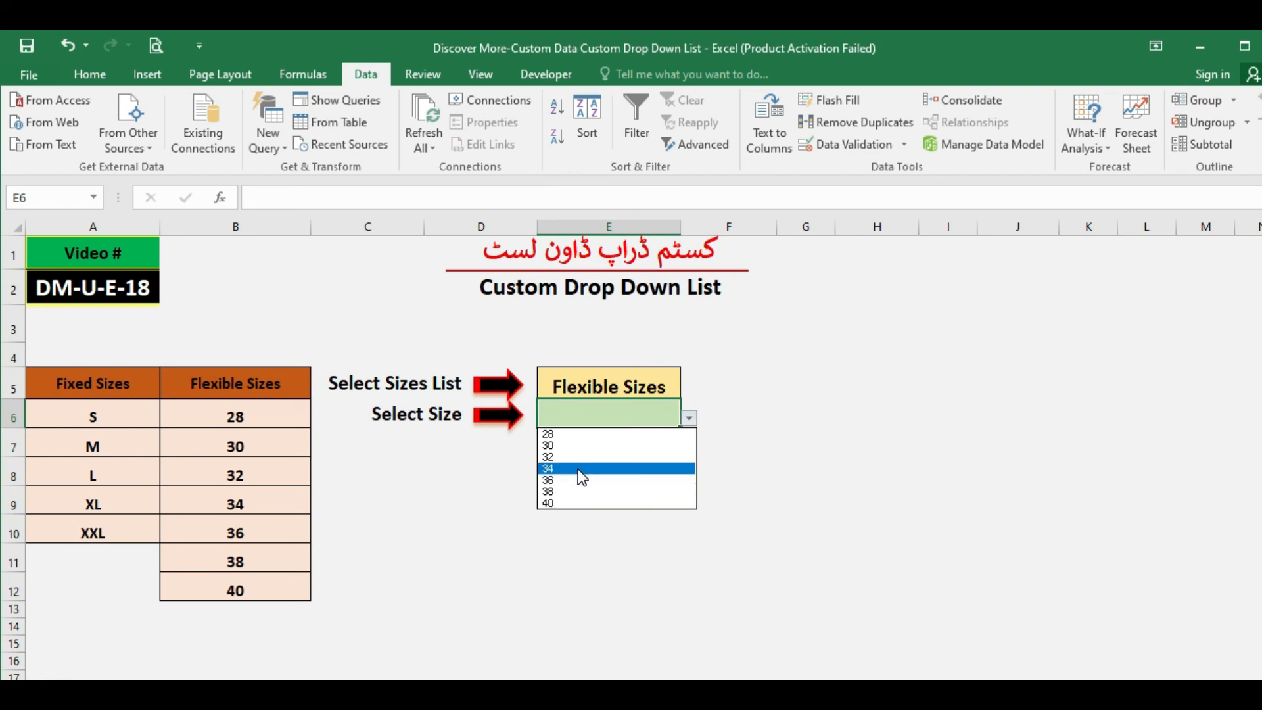
click(566, 482)
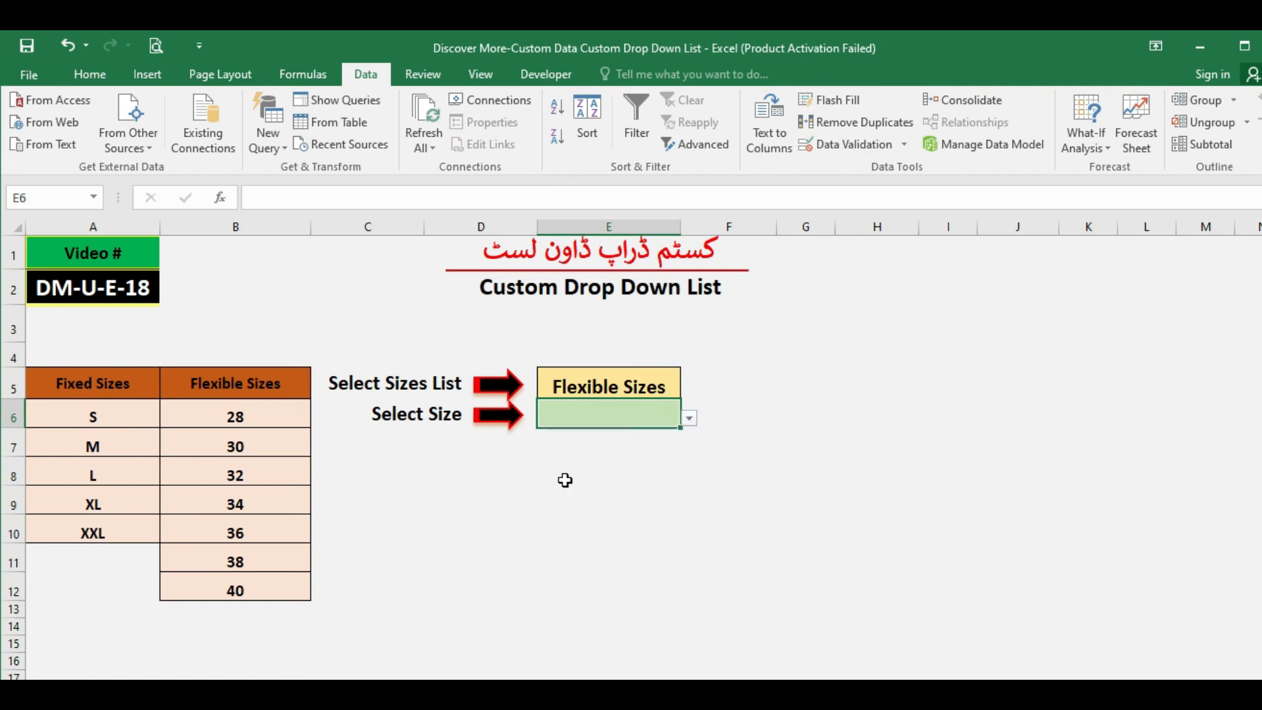
click(589, 448)
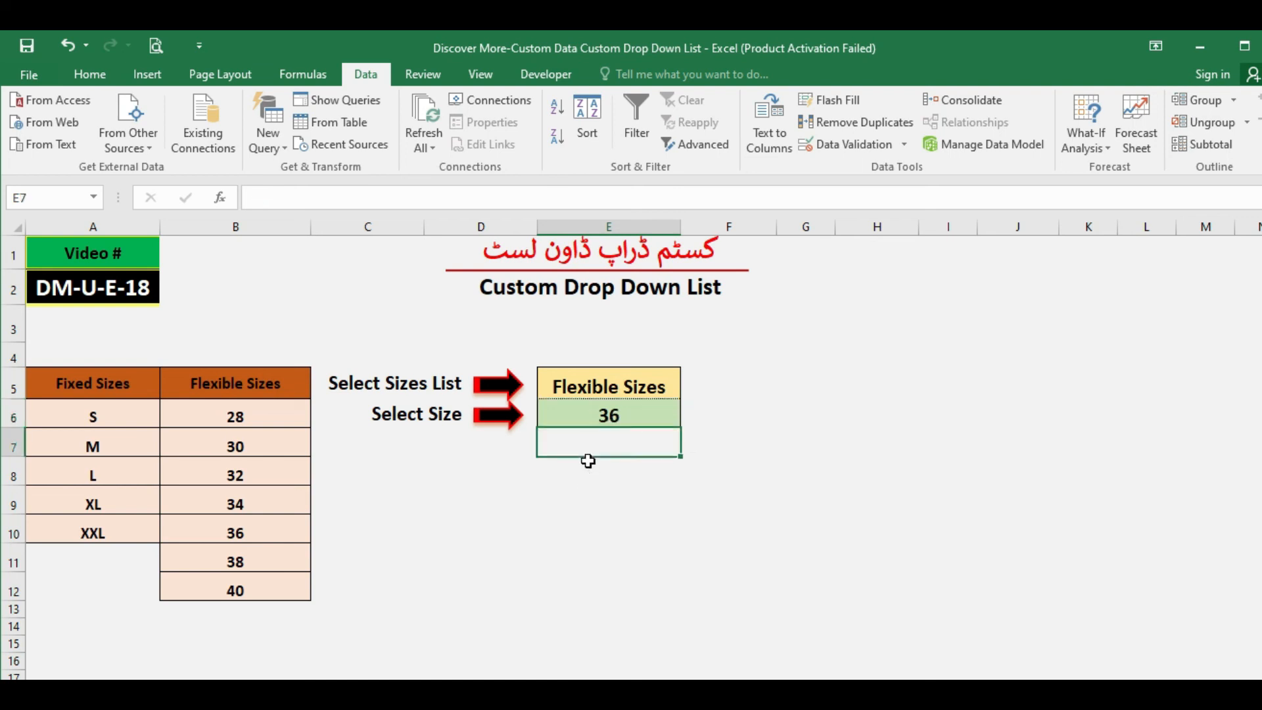
click(590, 415)
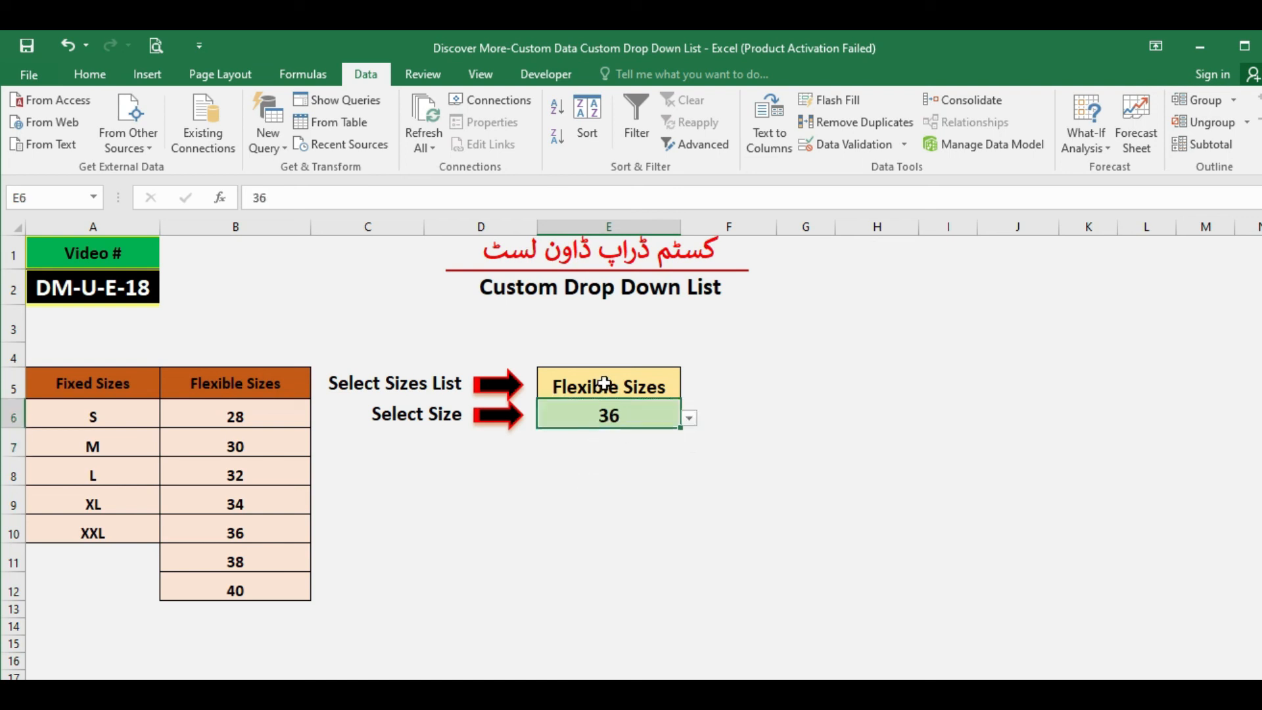
Step: Switch the sizes list in E5 to Fixed Sizes and choose L from the drop-down list in E6
click(604, 384)
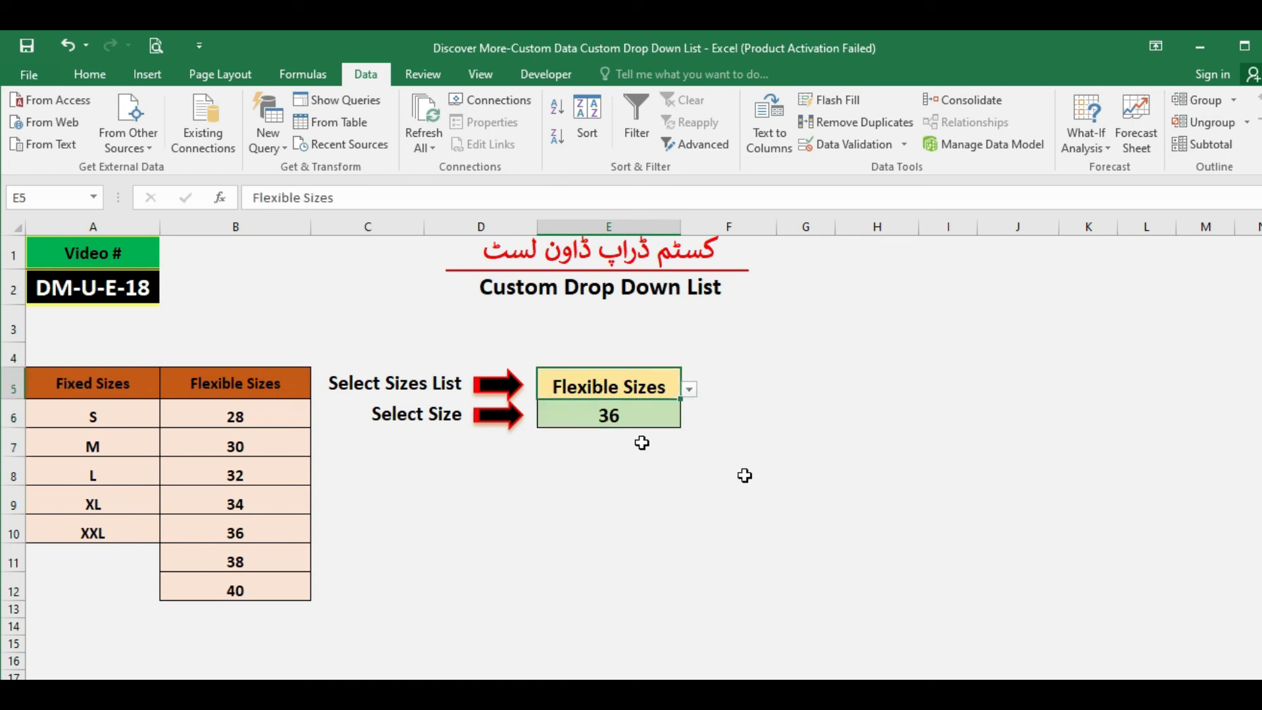
click(689, 392)
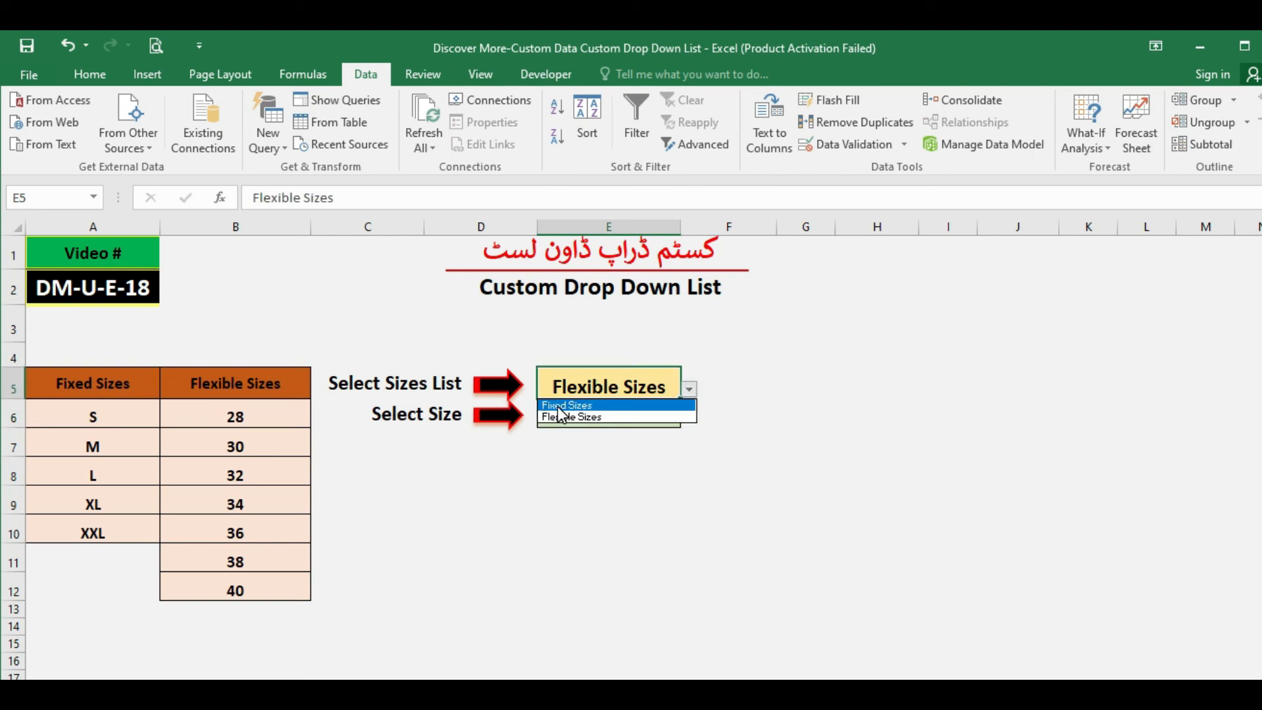
click(608, 405)
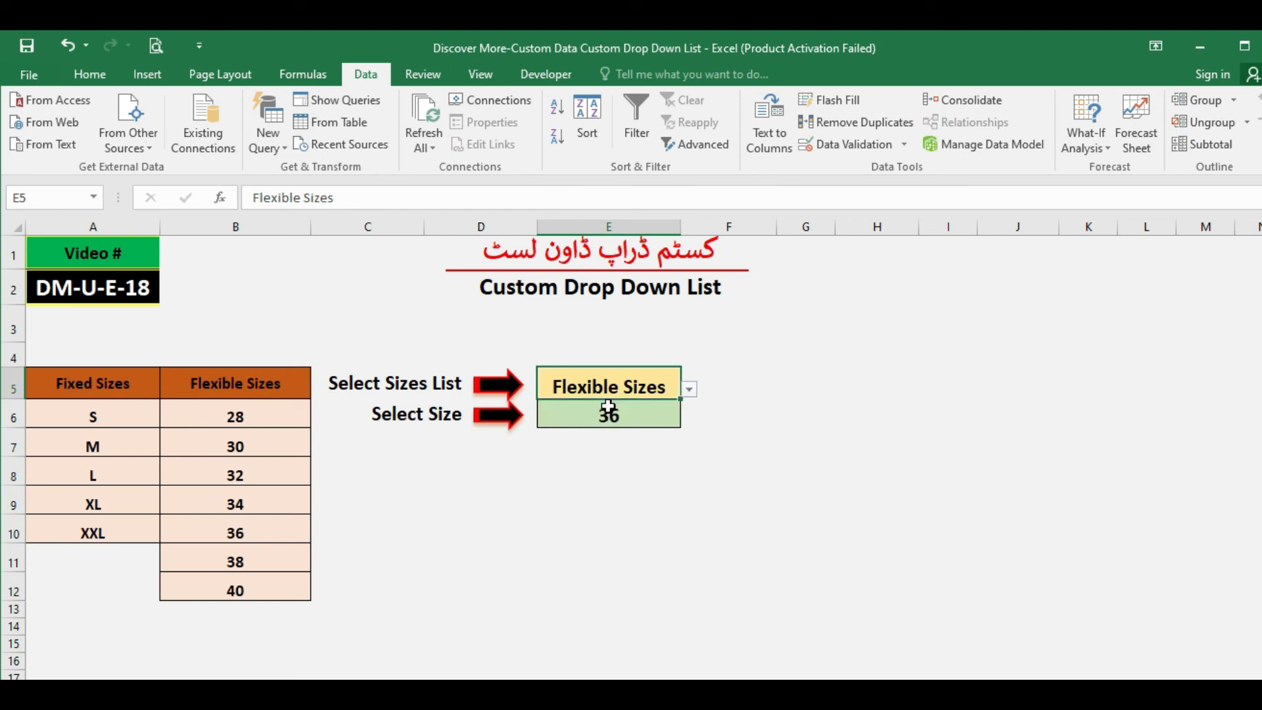
click(652, 414)
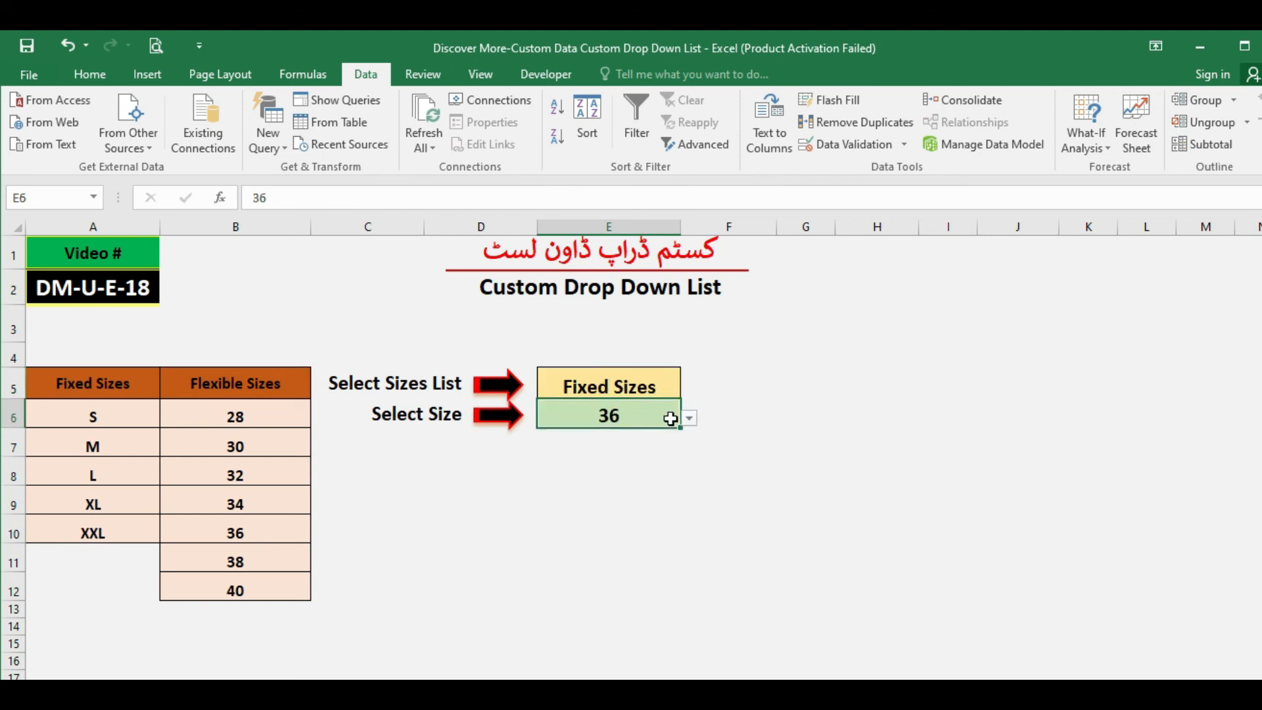
click(688, 420)
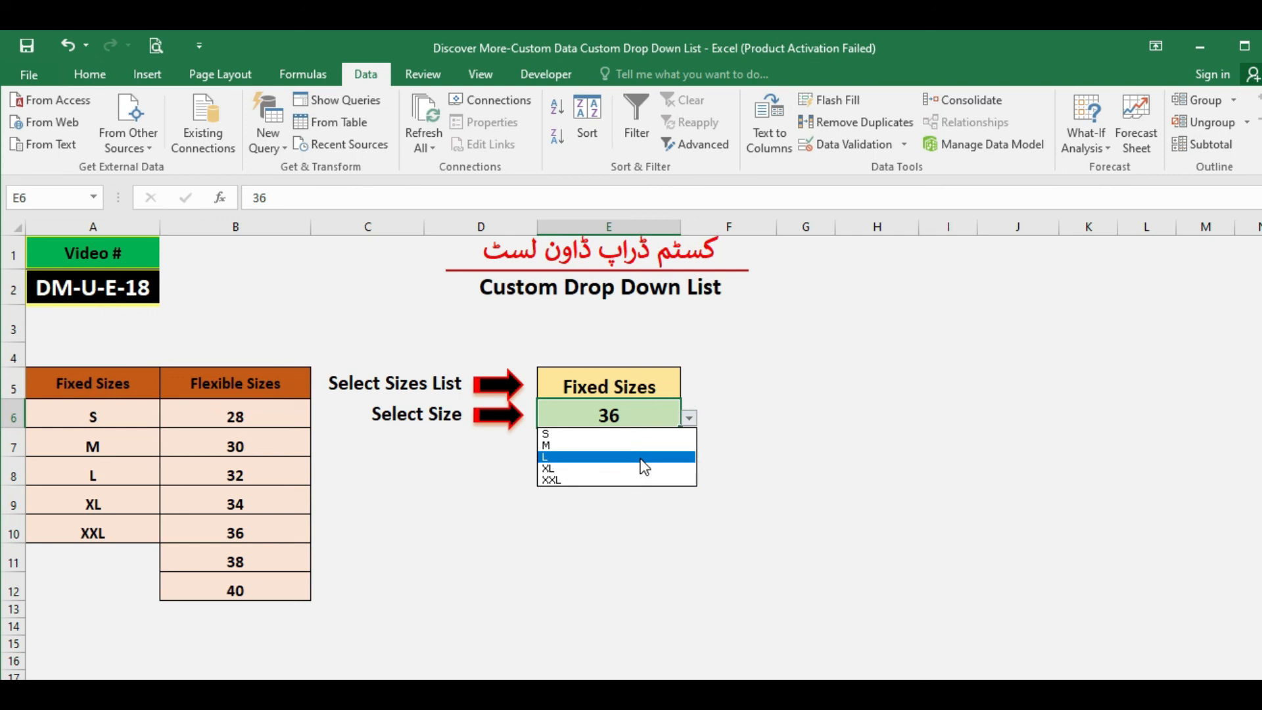
click(599, 457)
click(598, 468)
click(625, 417)
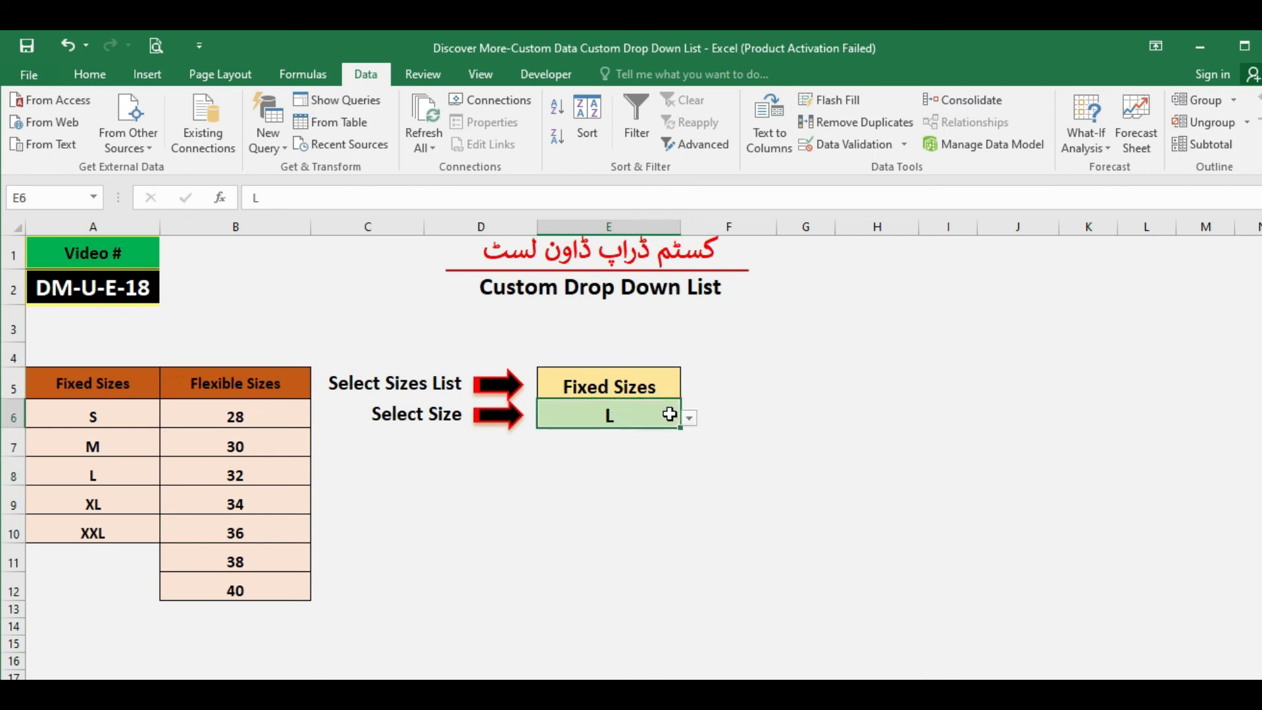
Step: Change the selected size in E6 to XL using its drop-down list
click(689, 419)
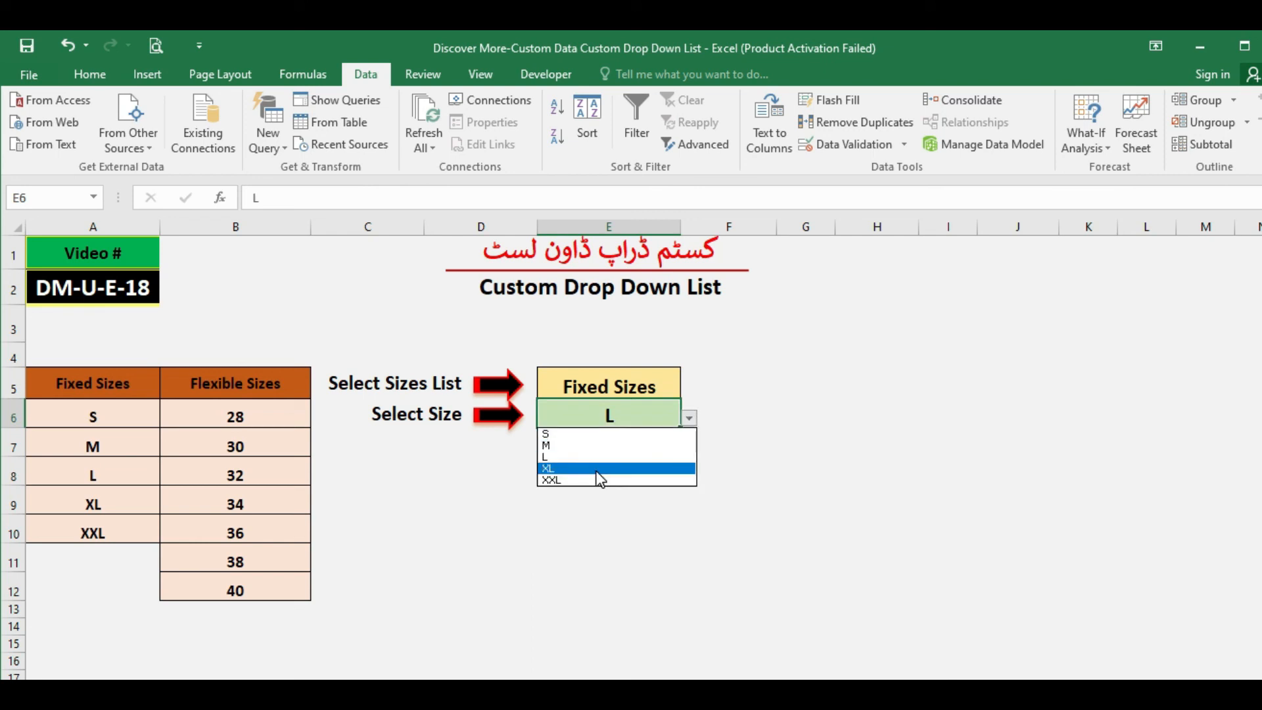
click(603, 468)
click(629, 384)
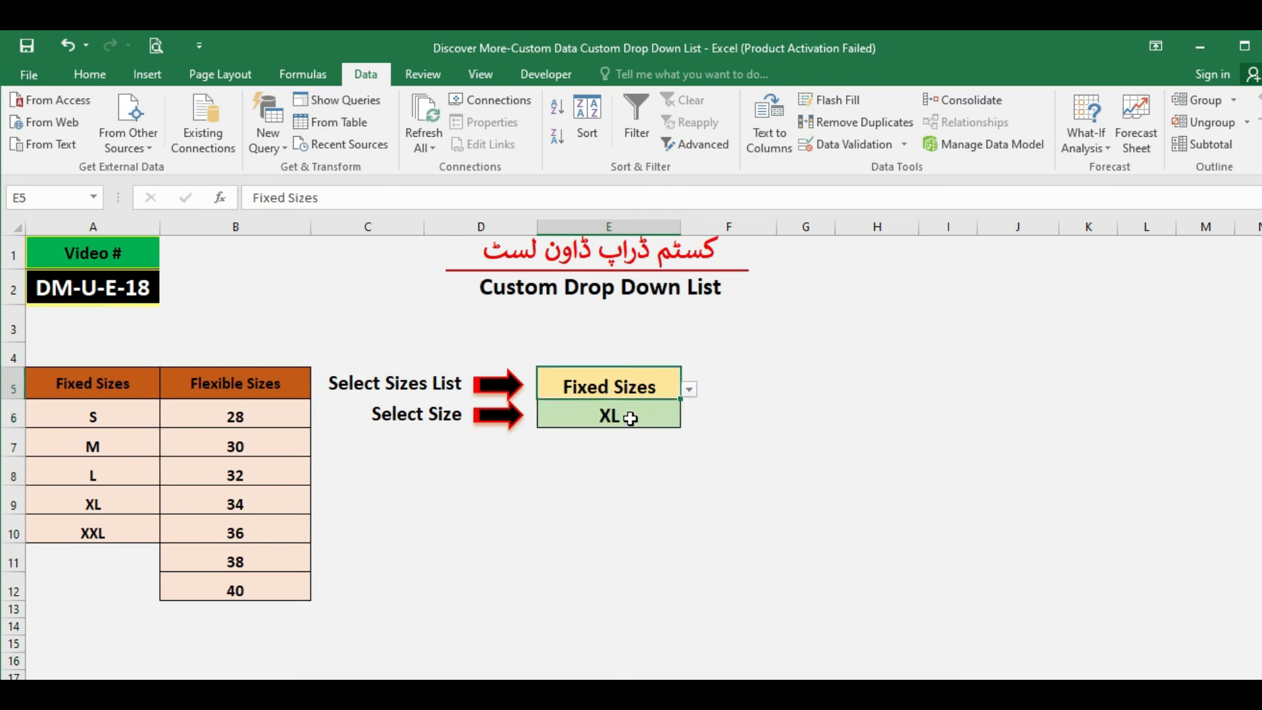
click(609, 416)
click(613, 385)
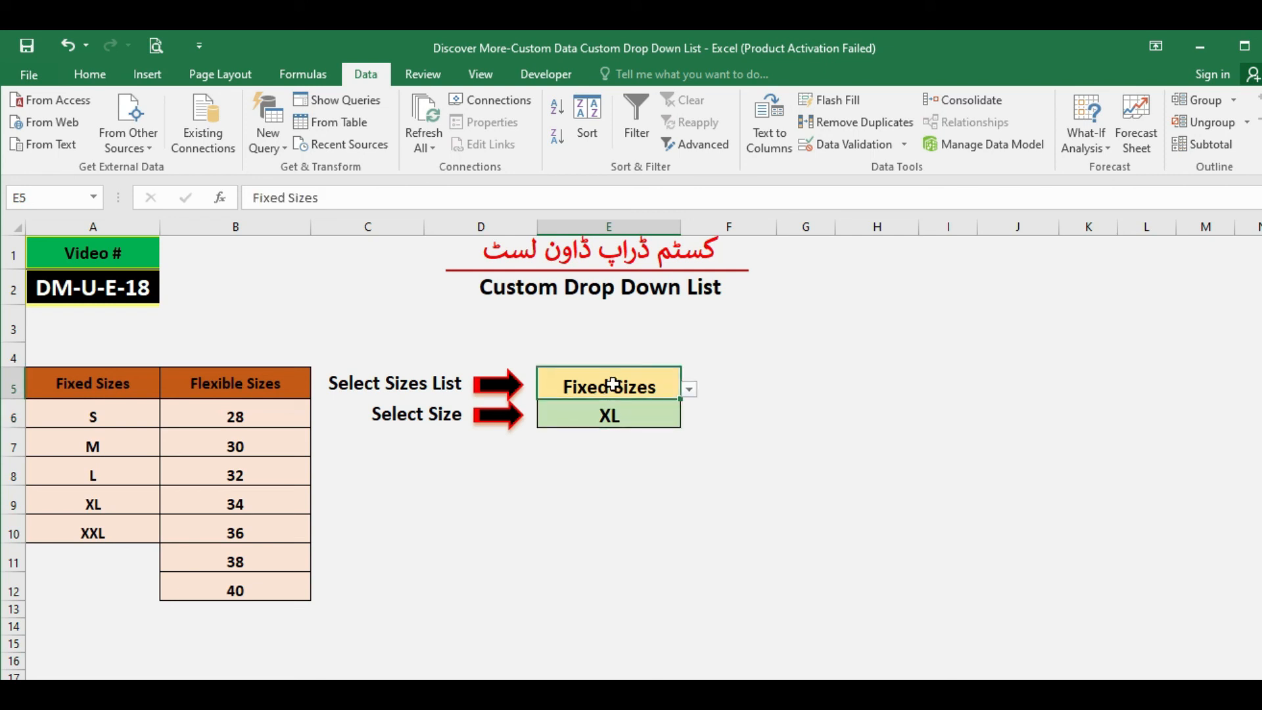
Step: Keep Fixed Sizes selected in E5 and choose XXL from the drop-down list in E6
click(691, 390)
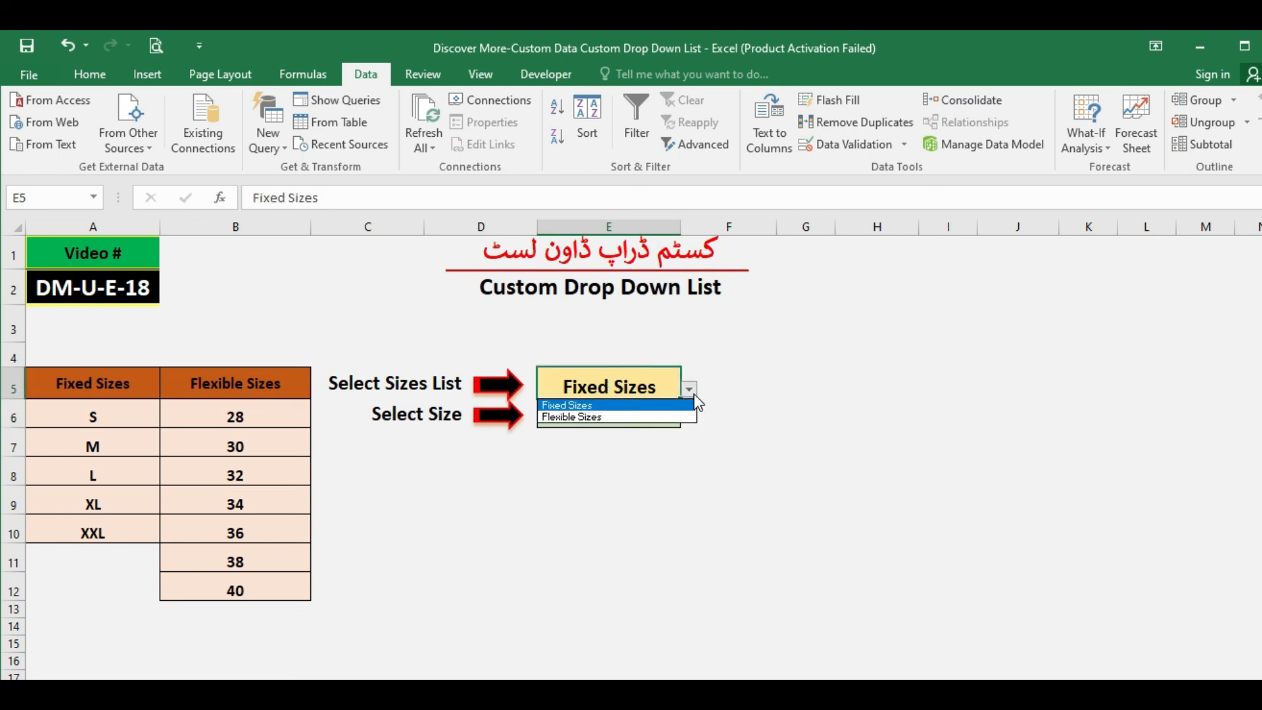
click(665, 406)
click(675, 416)
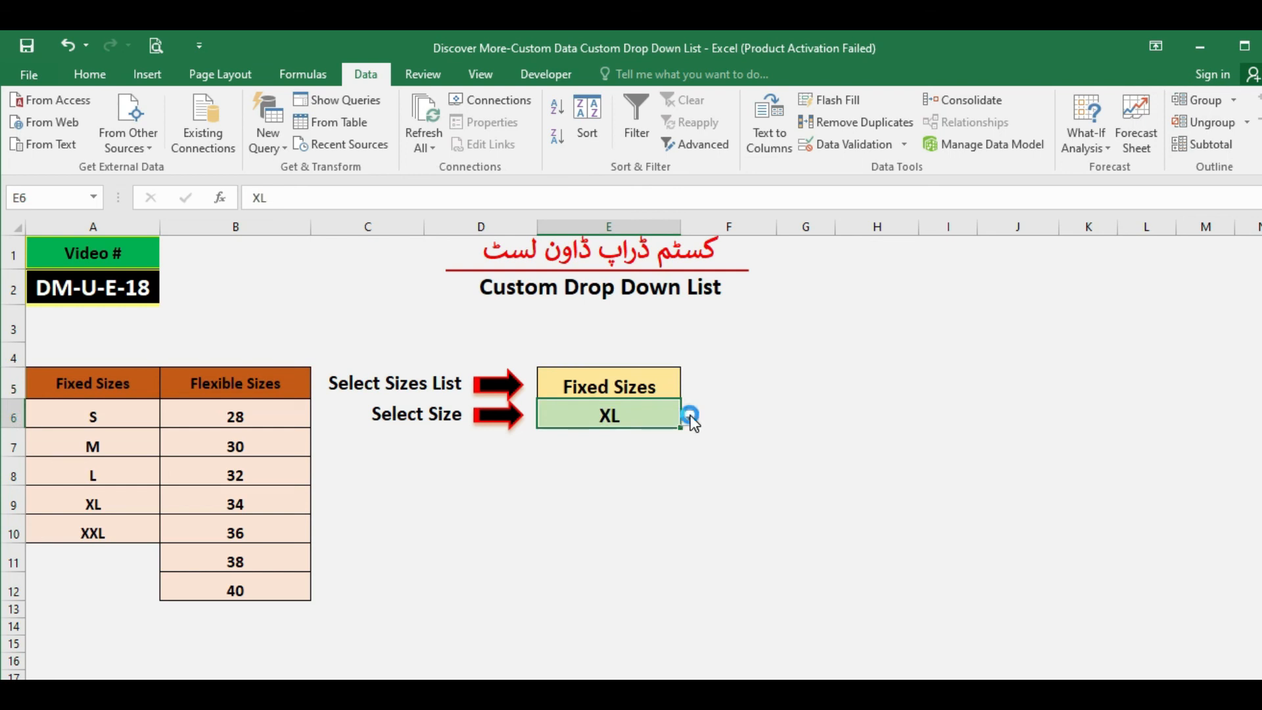
click(689, 418)
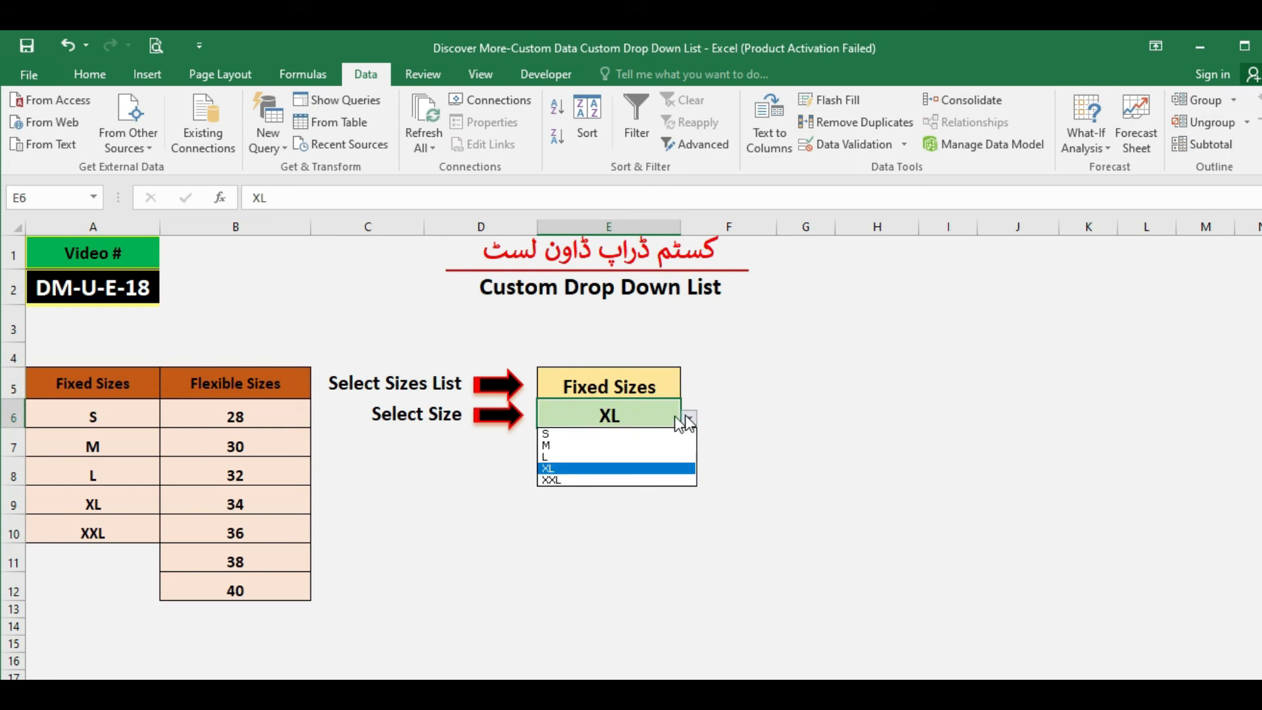
click(568, 478)
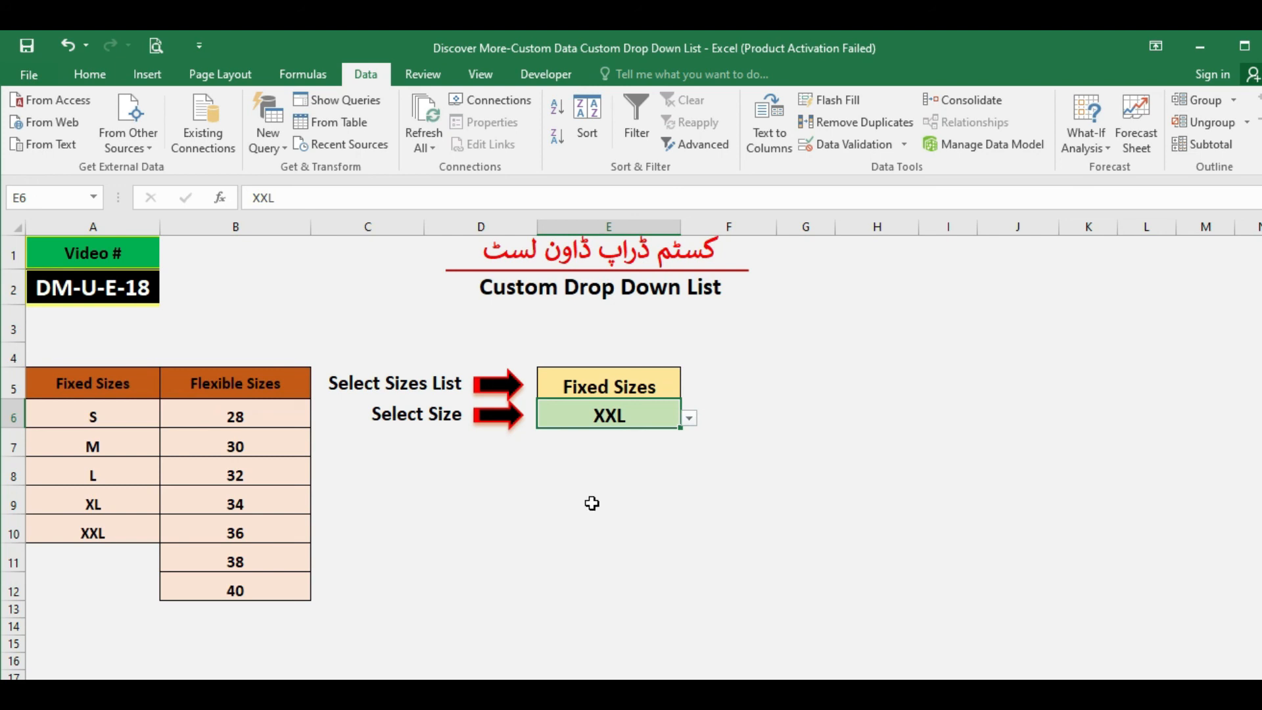
Step: Test the error alert by trying to enter the invalid size sml in E6, and cancel the entry
text(sml)
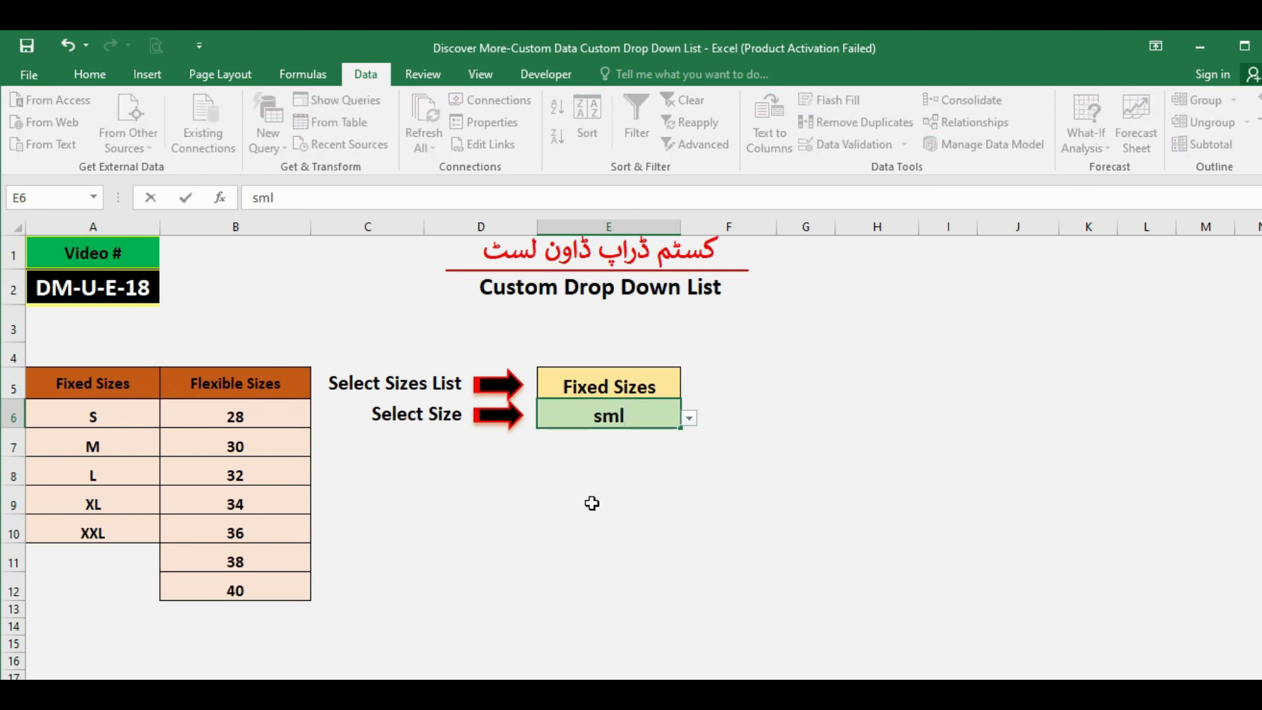
key(Return)
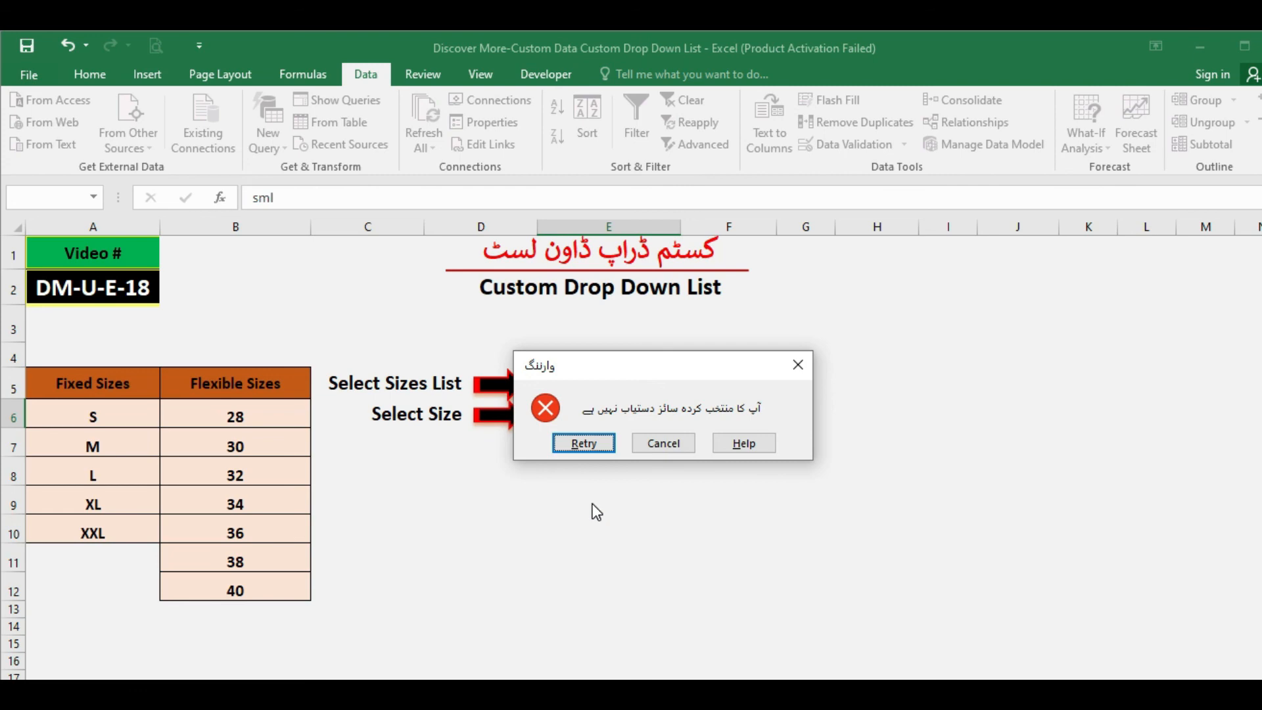
click(664, 445)
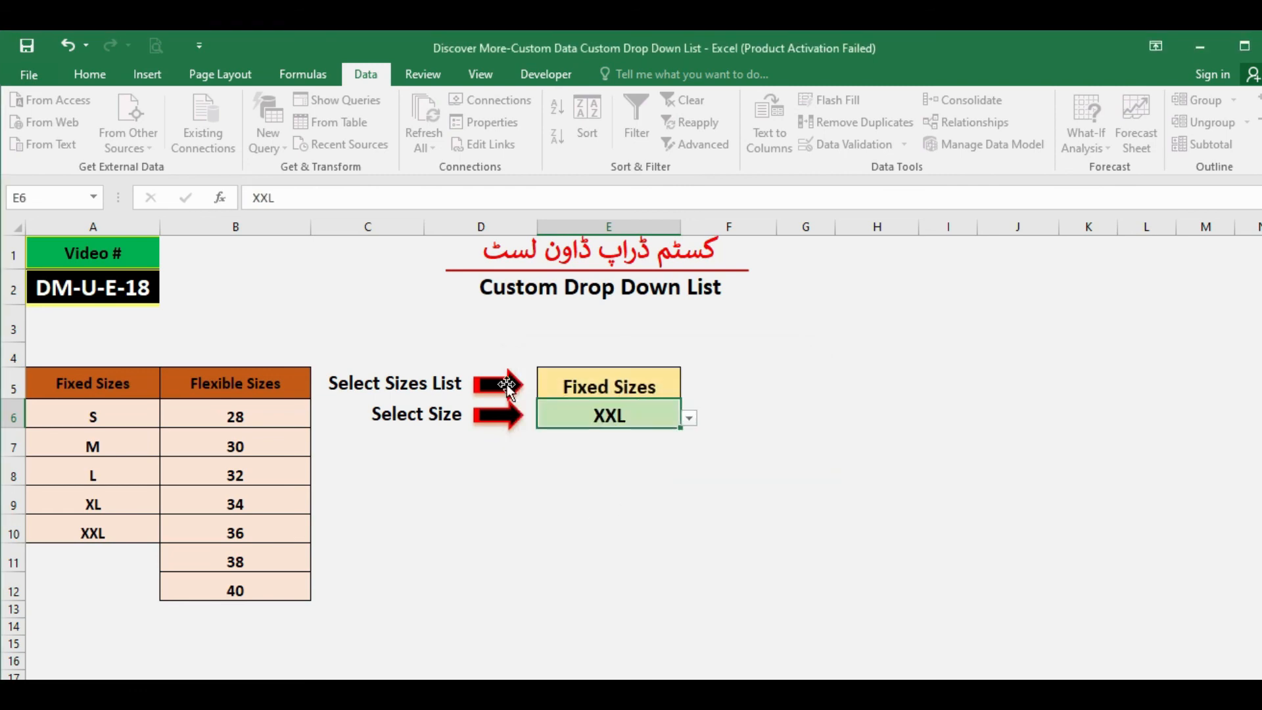
Step: Switch the sizes list in E5 back to Flexible Sizes and set the size in E6 to 36
click(666, 384)
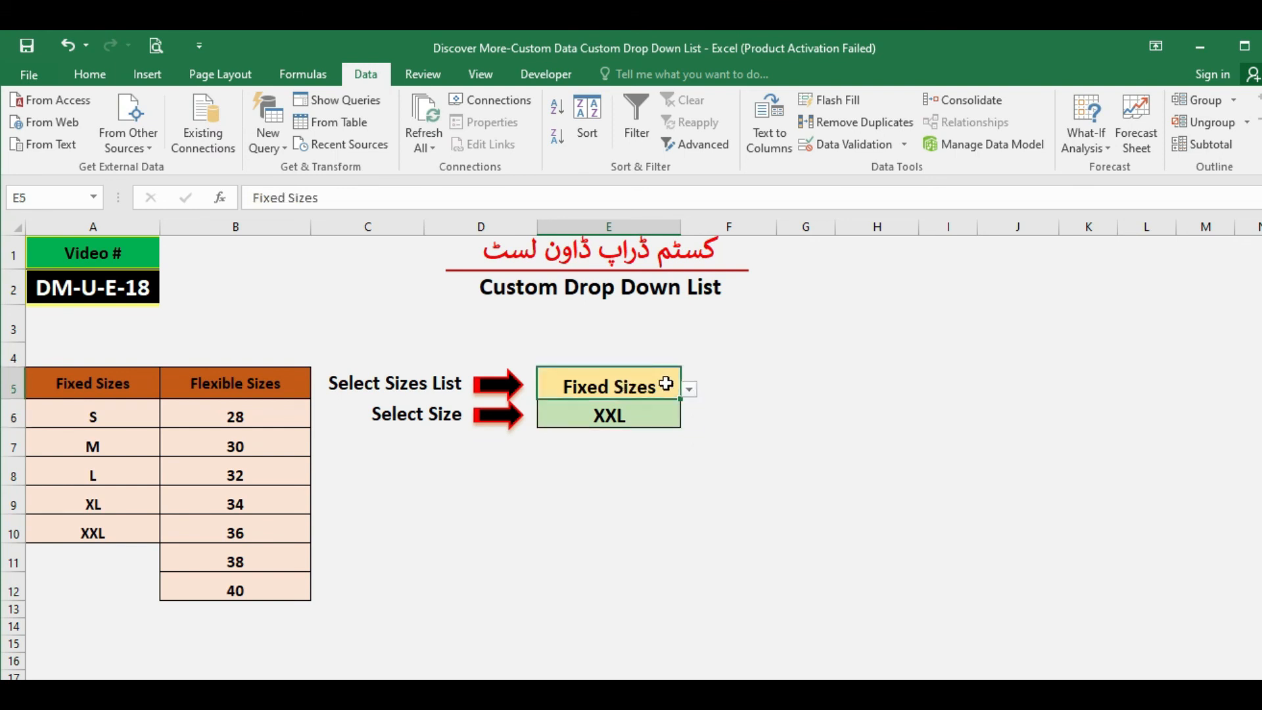
click(690, 389)
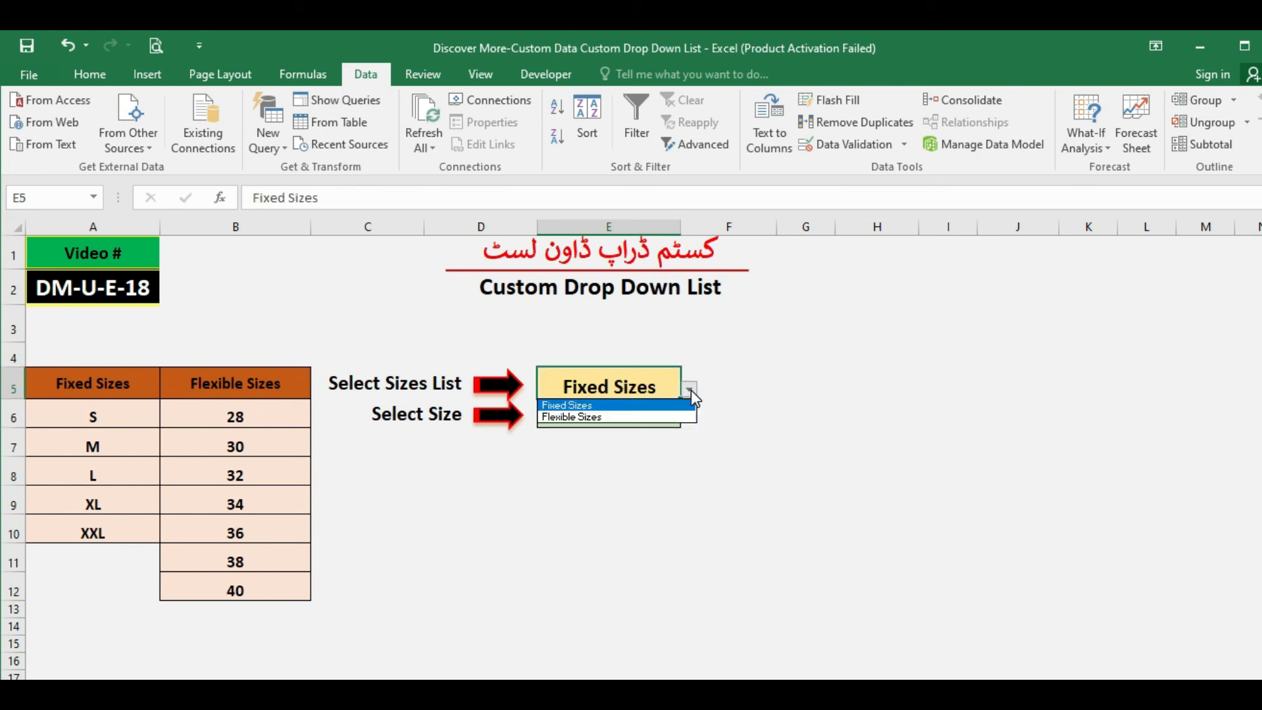
click(602, 416)
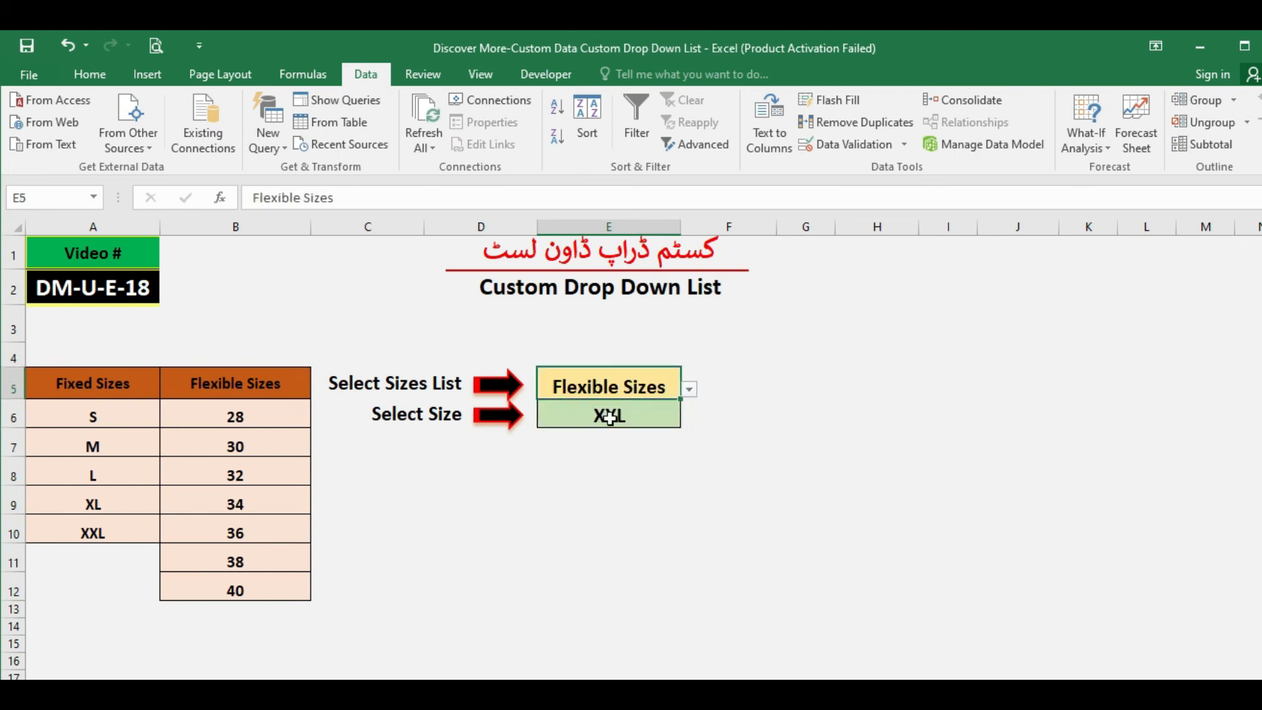
click(602, 420)
click(688, 418)
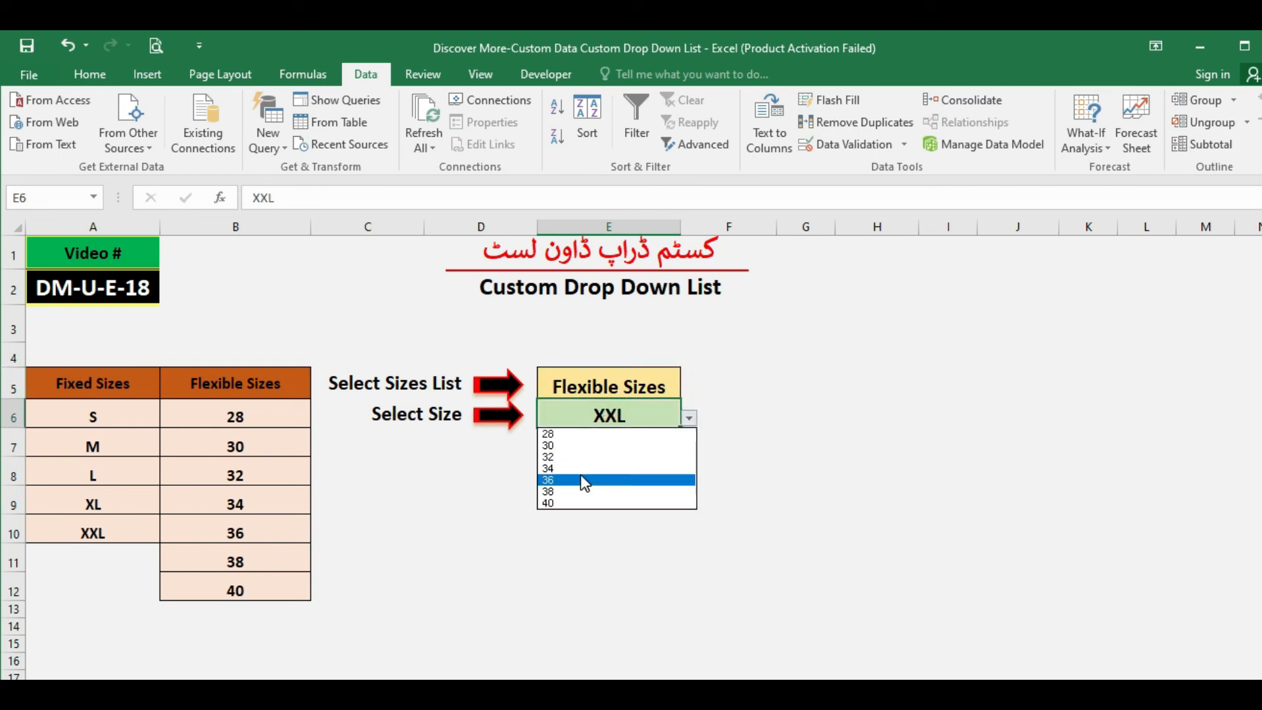
key(Escape)
text(36)
key(Return)
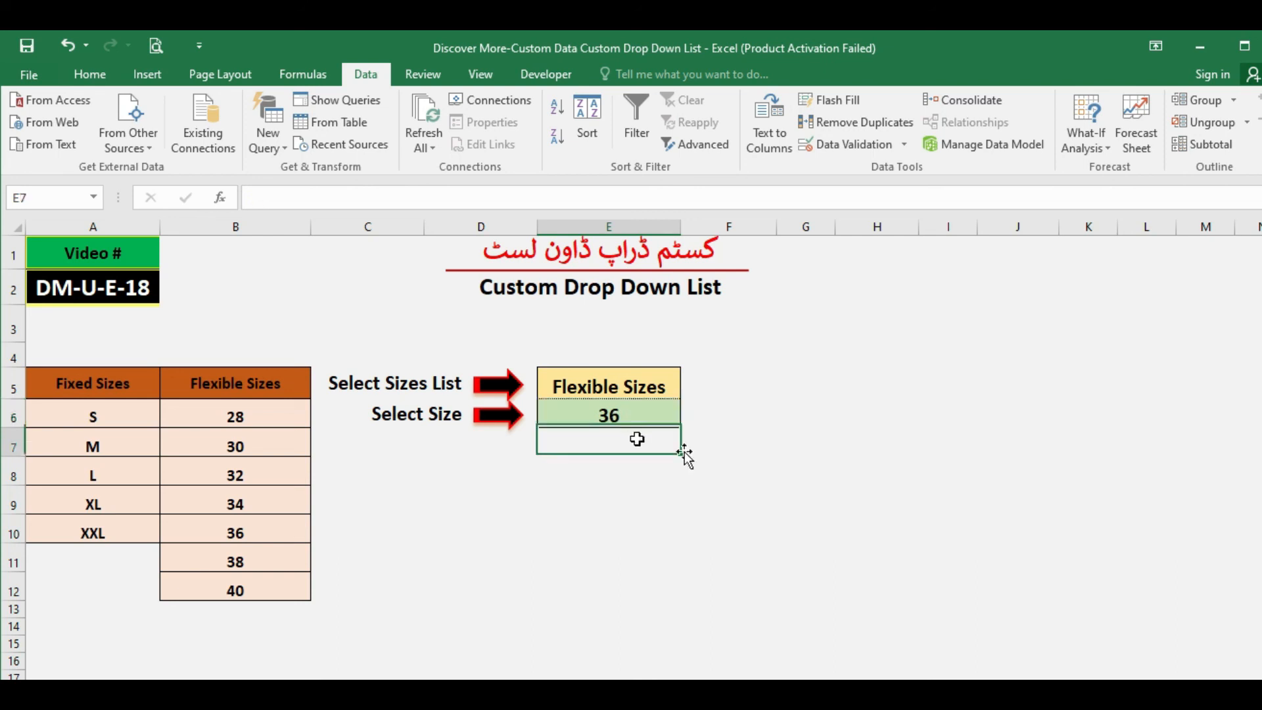